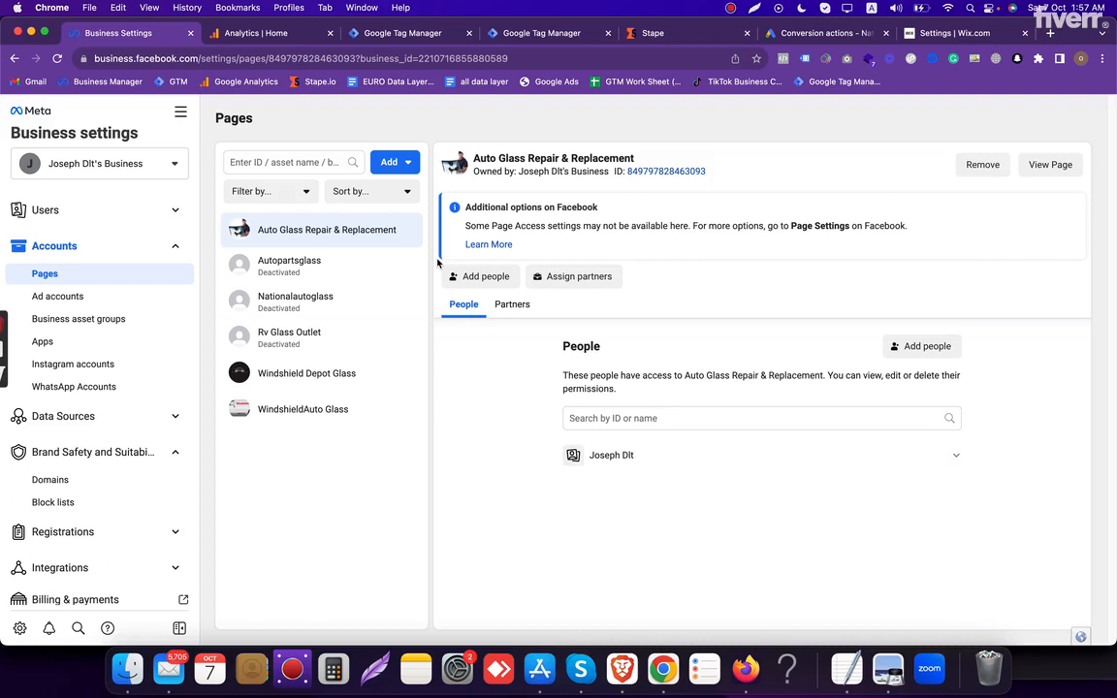
# - Review the business's Facebook pages and open the WindshieldAuto Glass page's details
pyautogui.click(60, 156)
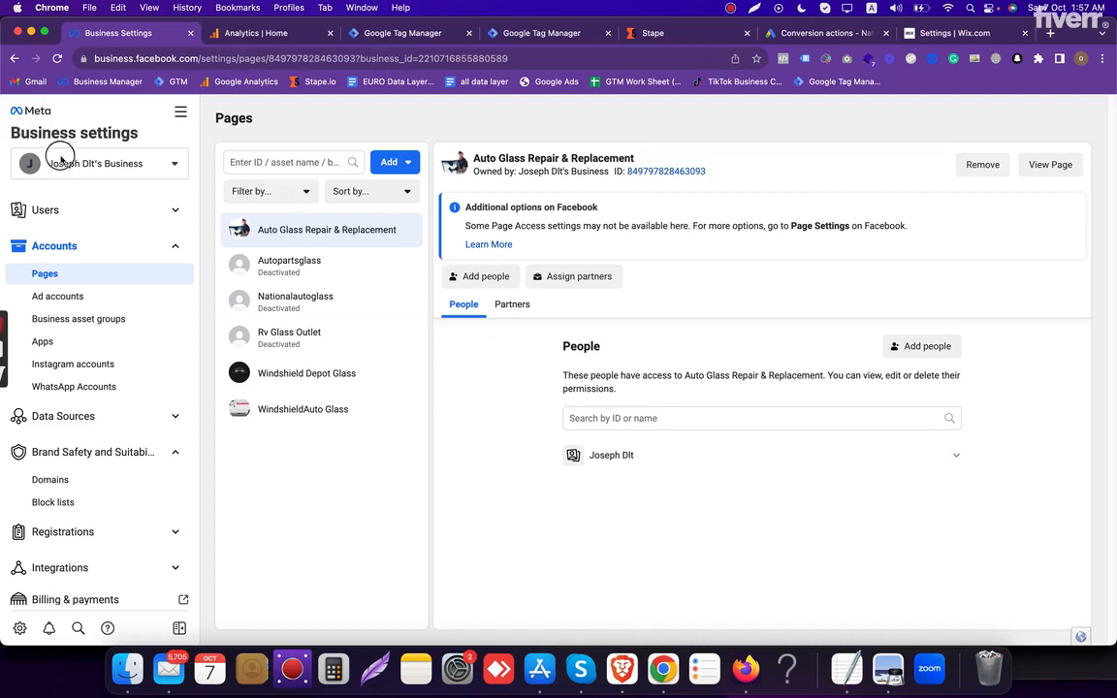
pyautogui.click(59, 276)
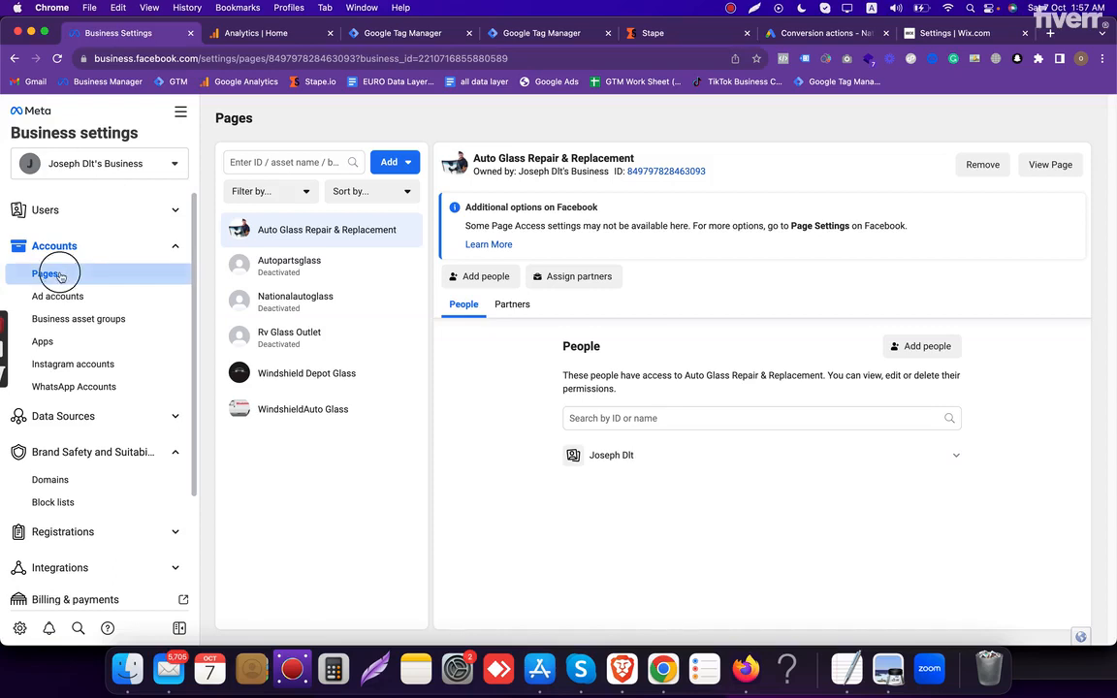
pyautogui.click(355, 411)
pyautogui.doubleClick(354, 411)
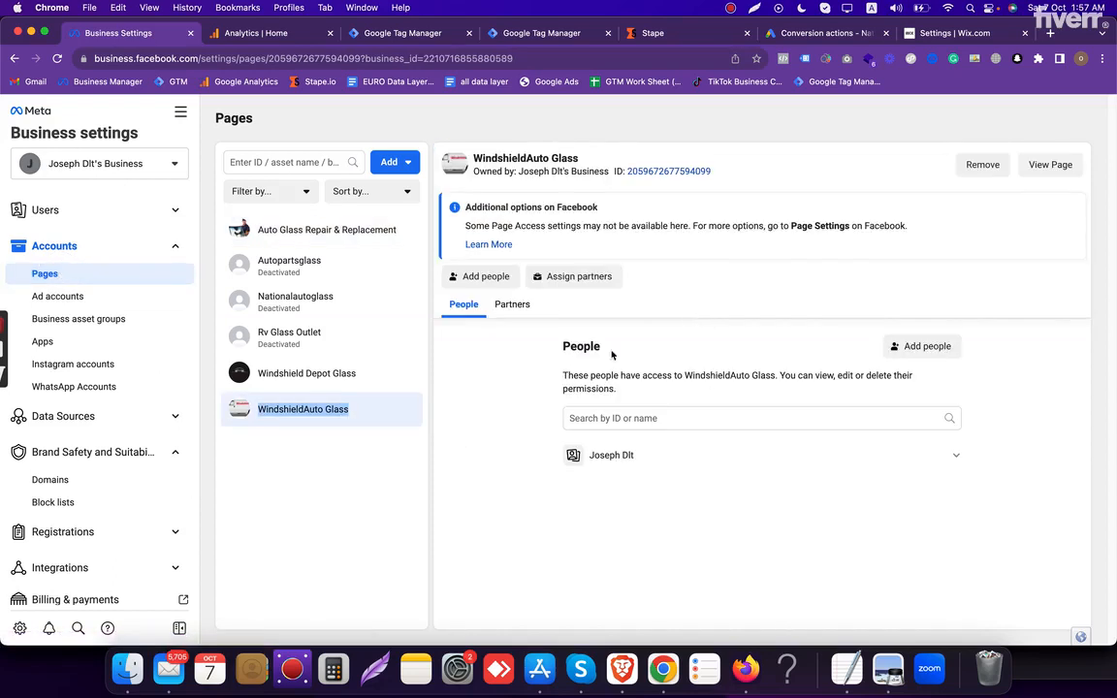
# - View the business's ad accounts and check the ID of the windshielddepot.com ad account
pyautogui.click(131, 298)
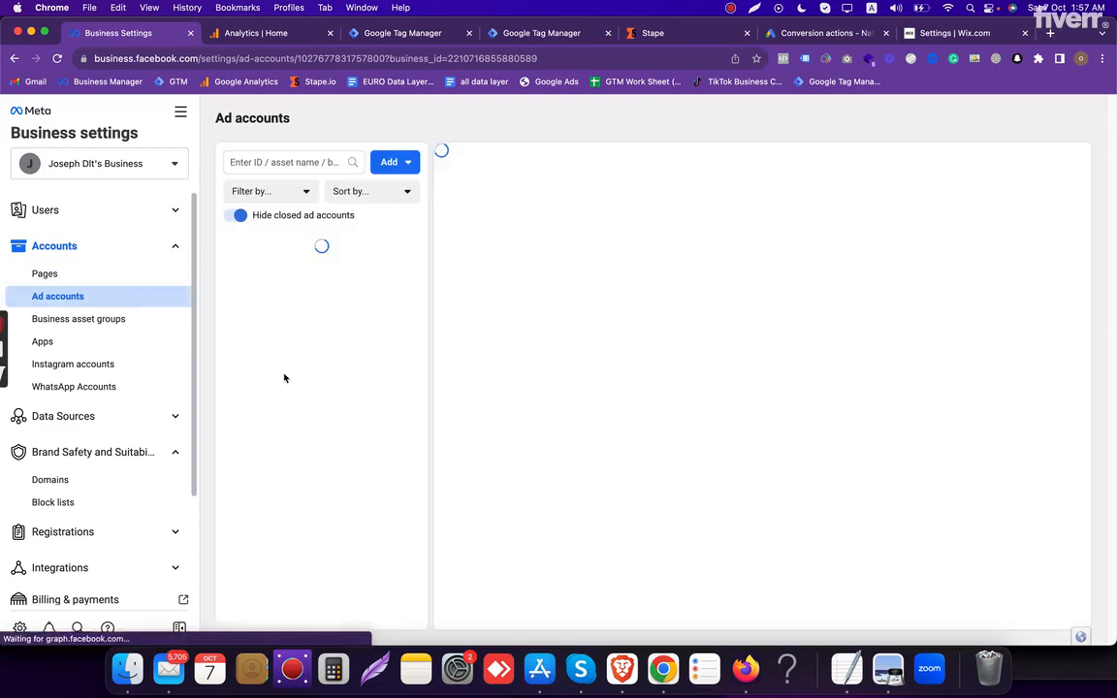
pyautogui.doubleClick(302, 254)
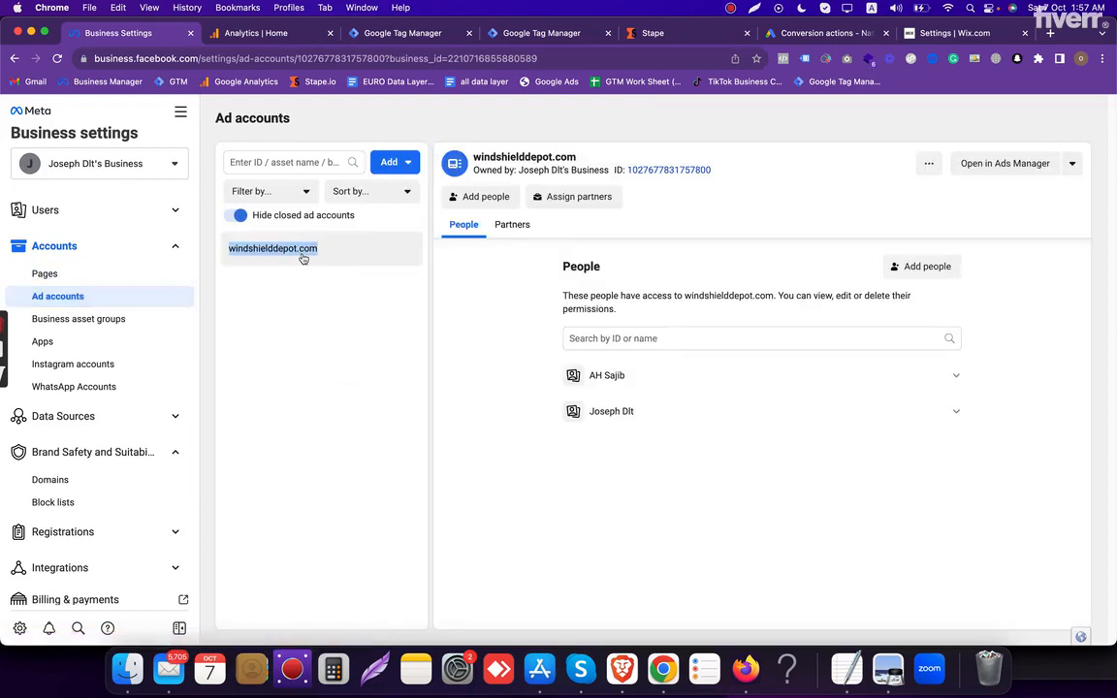
pyautogui.click(689, 174)
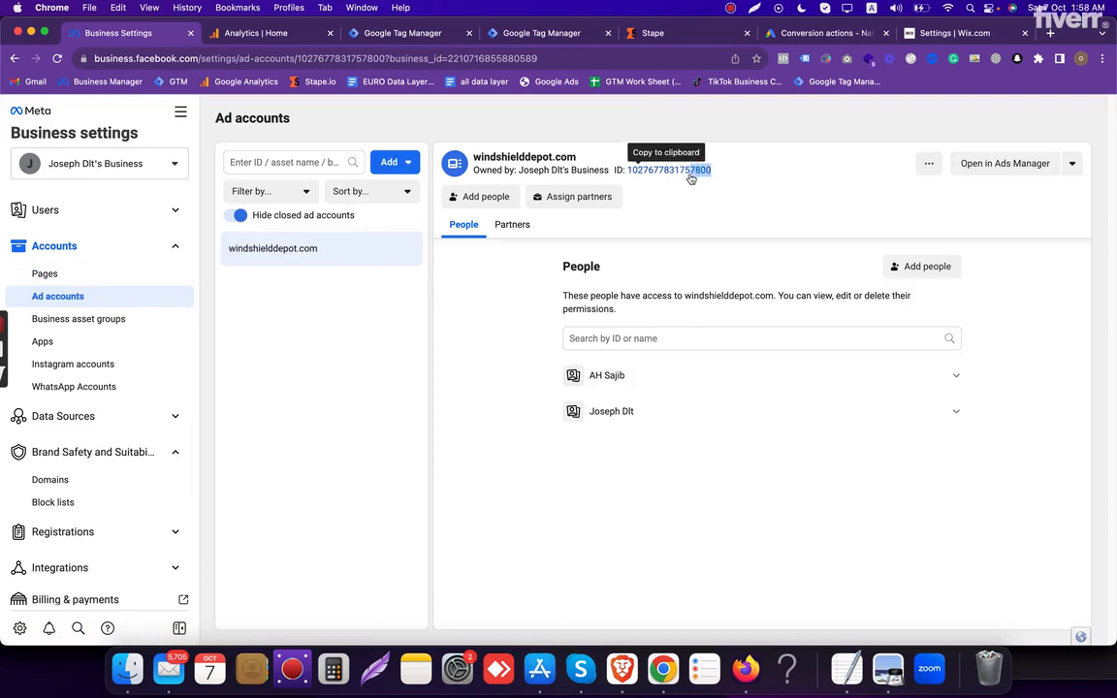
pyautogui.click(695, 178)
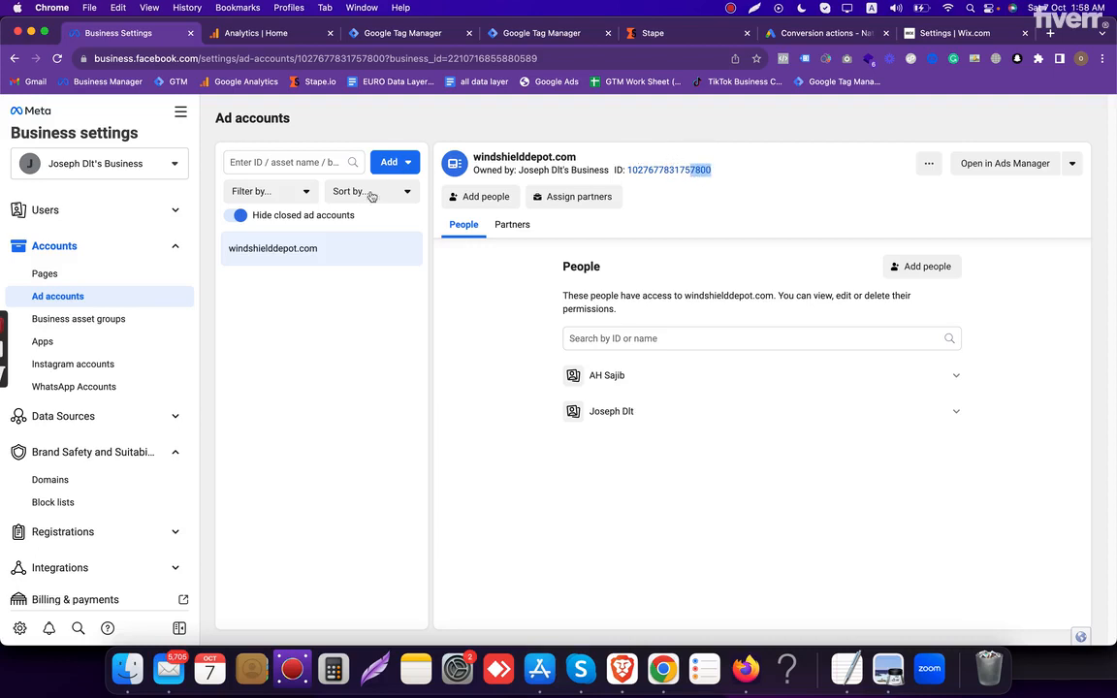
# - Open the windshielddepot.com website from the ad account's name
pyautogui.tripleClick(288, 251)
pyautogui.rightClick(286, 251)
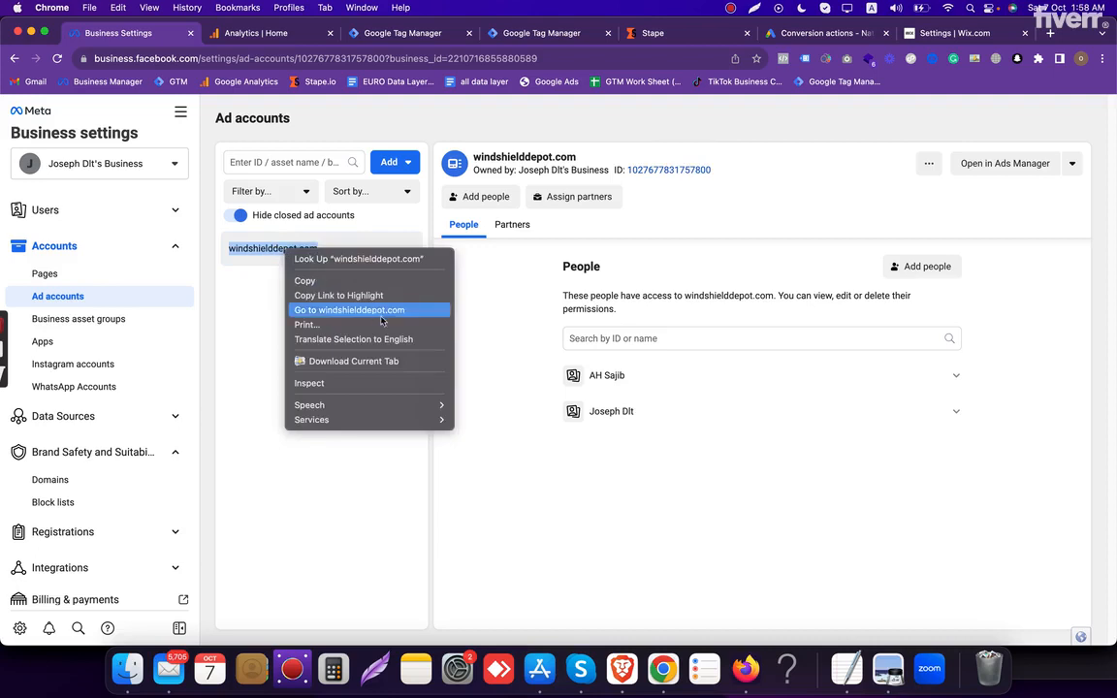
pyautogui.click(382, 319)
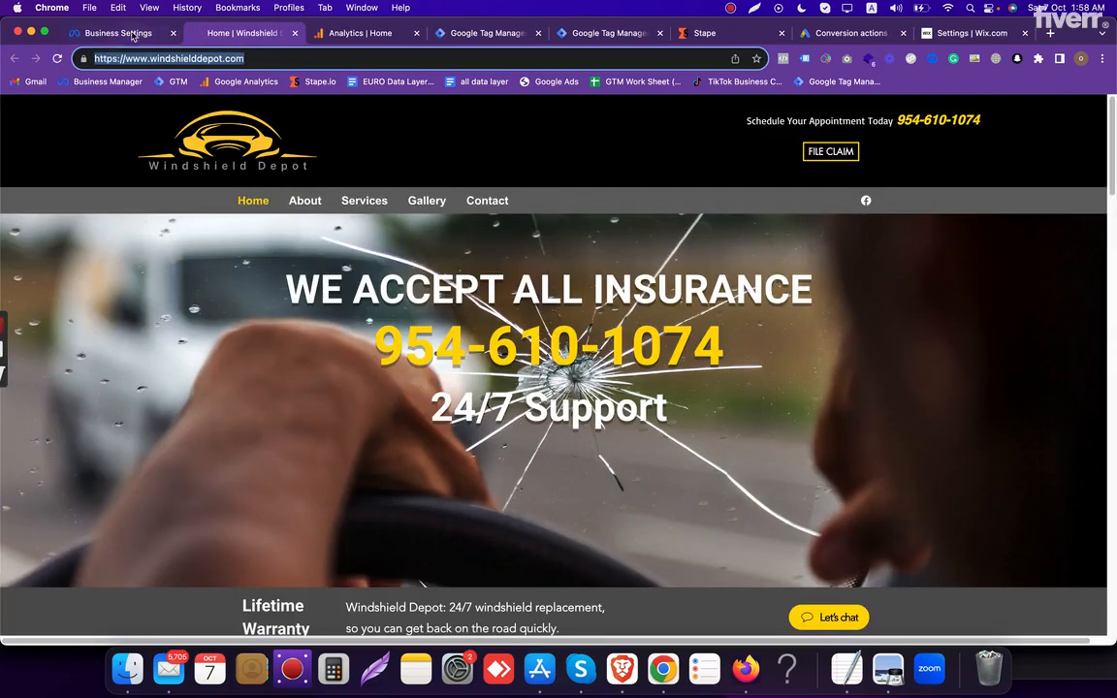
# - Compare the windshielddepot.com ad account's name and ID with the live Windshield Depot website
pyautogui.click(120, 33)
pyautogui.doubleClick(664, 170)
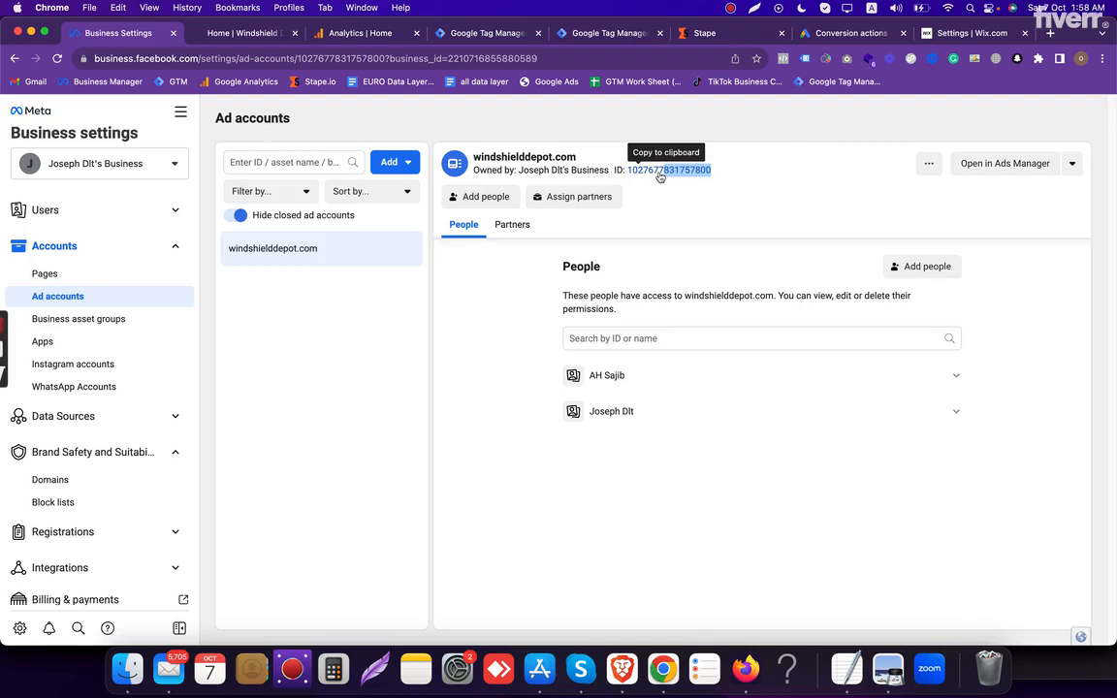
pyautogui.click(258, 34)
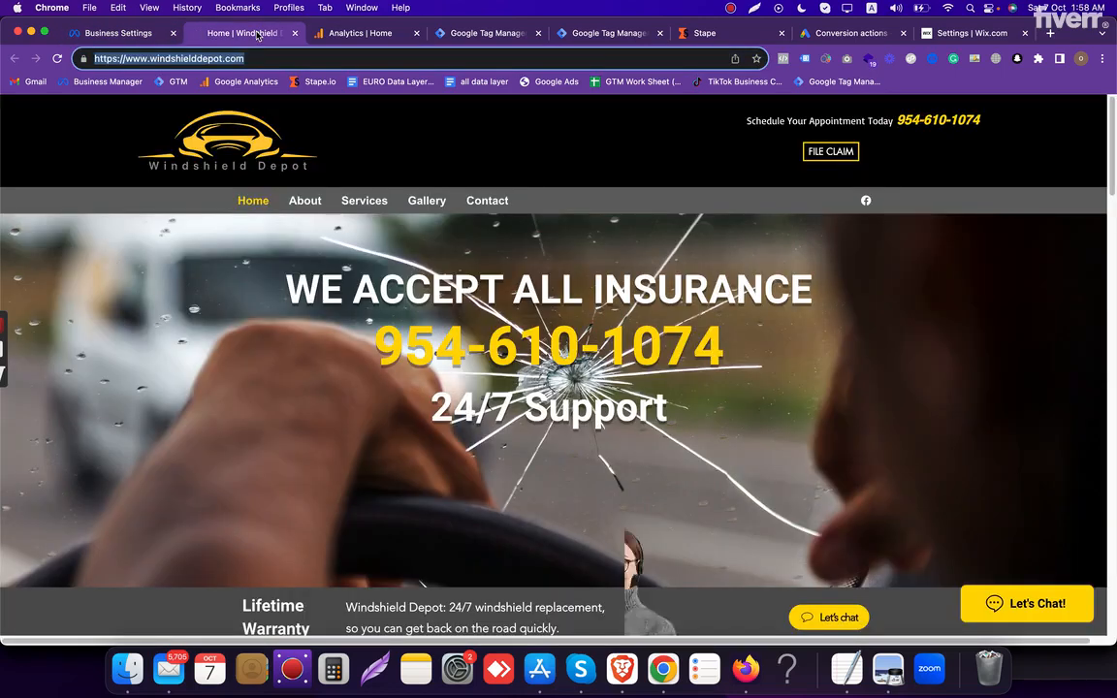
pyautogui.click(462, 154)
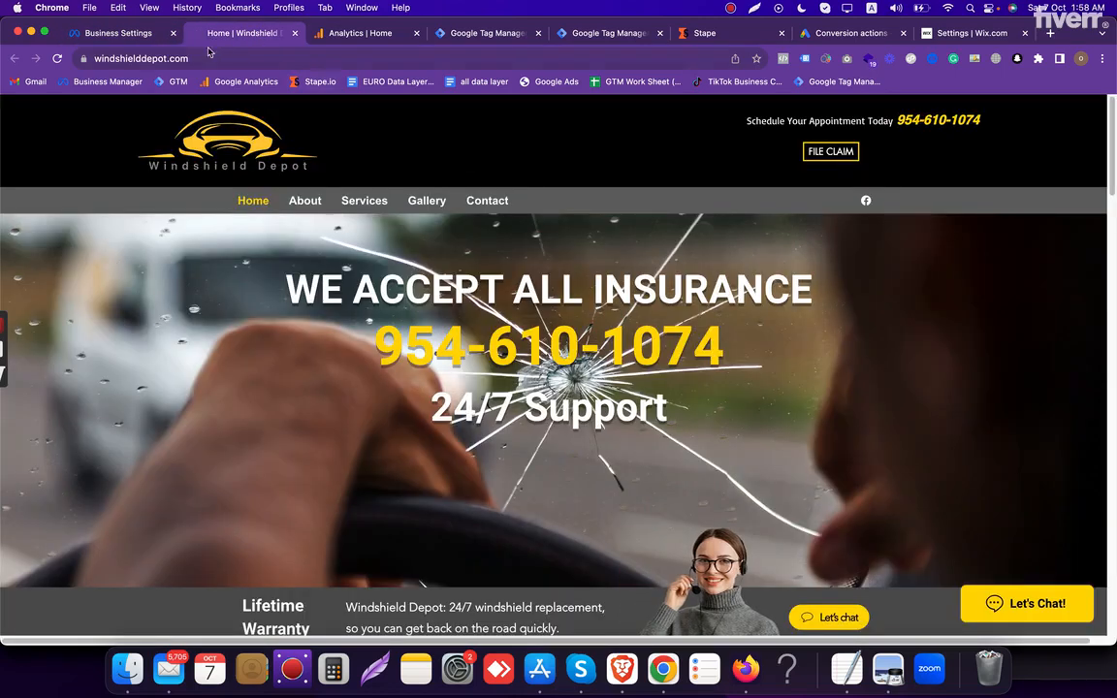
pyautogui.click(135, 30)
pyautogui.click(332, 251)
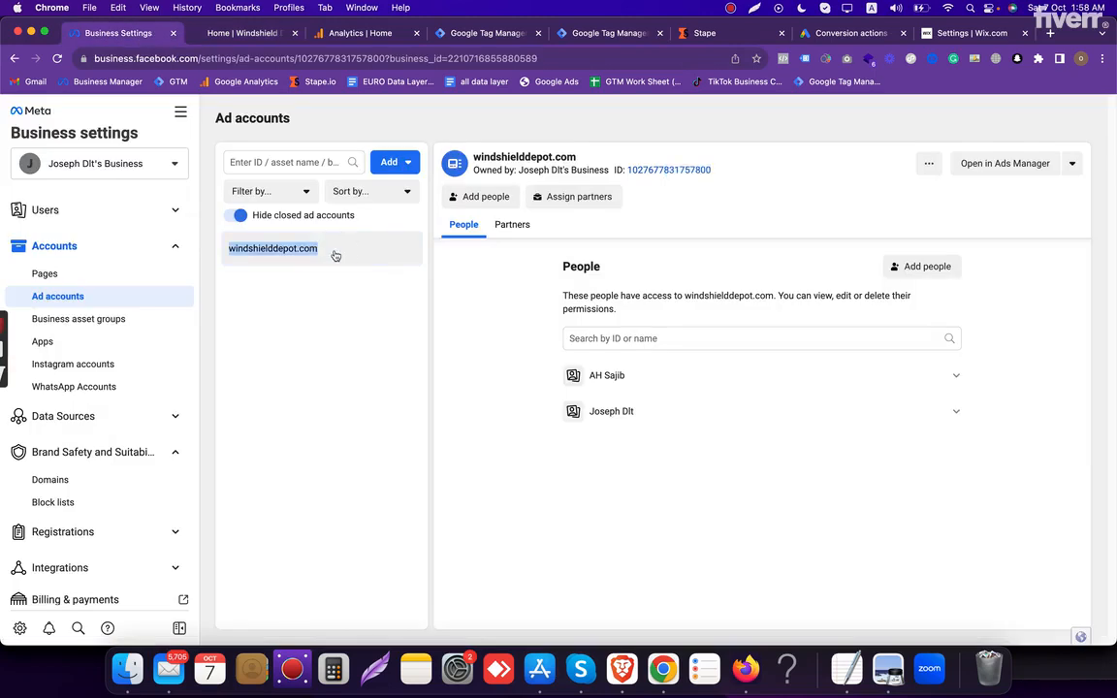
pyautogui.click(662, 171)
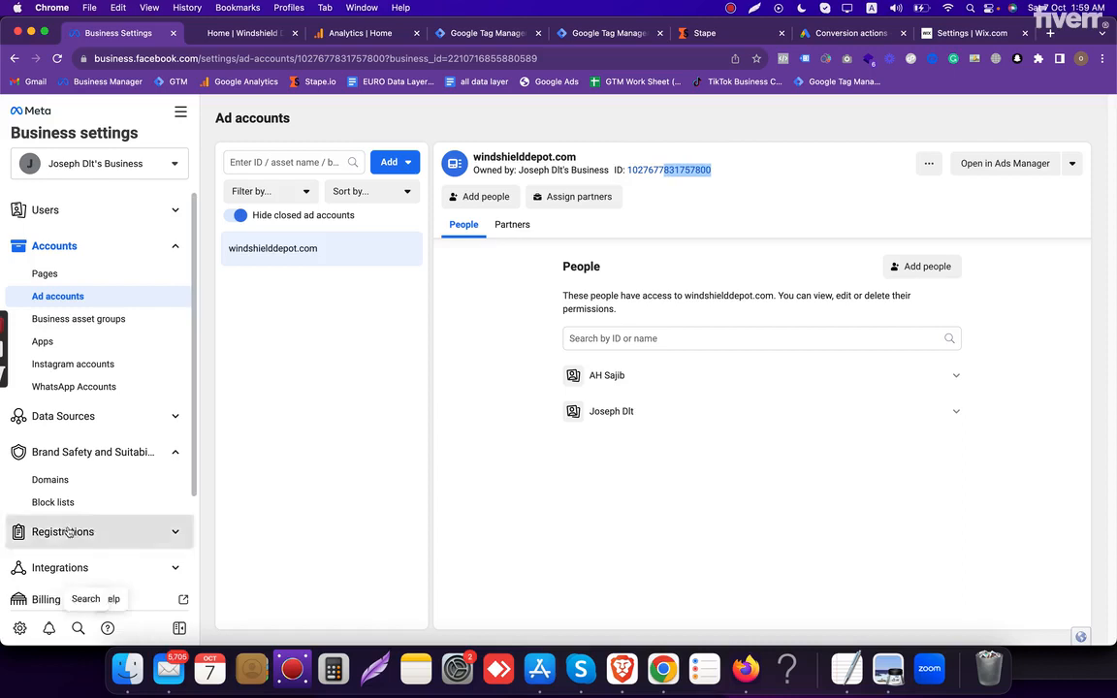
# - Open the business's Pixels data source and read the notice about where pixel assets are located
pyautogui.click(136, 416)
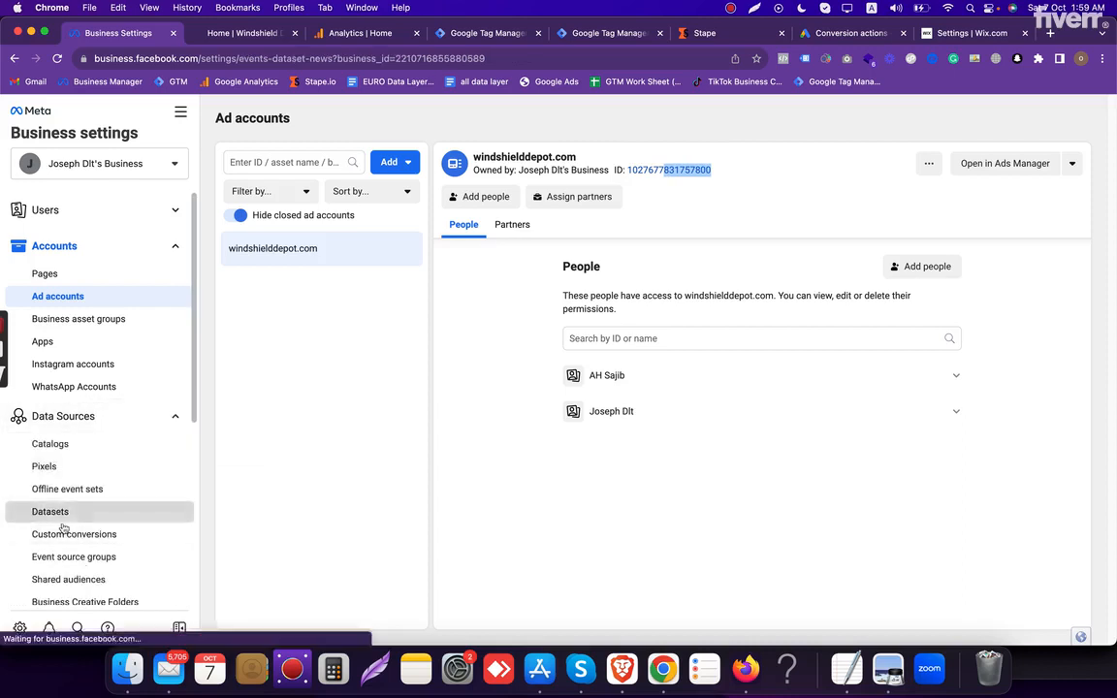
pyautogui.click(37, 511)
pyautogui.click(43, 467)
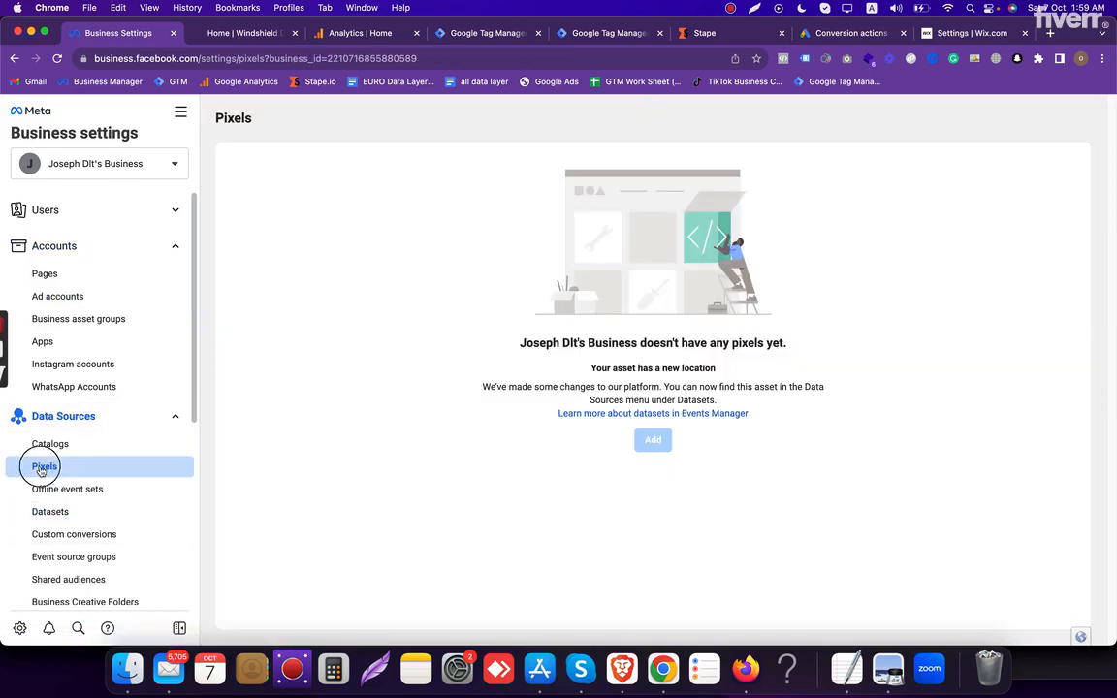
pyautogui.moveTo(449, 309); pyautogui.dragTo(876, 446)
pyautogui.click(356, 349)
pyautogui.moveTo(536, 333); pyautogui.dragTo(137, 489)
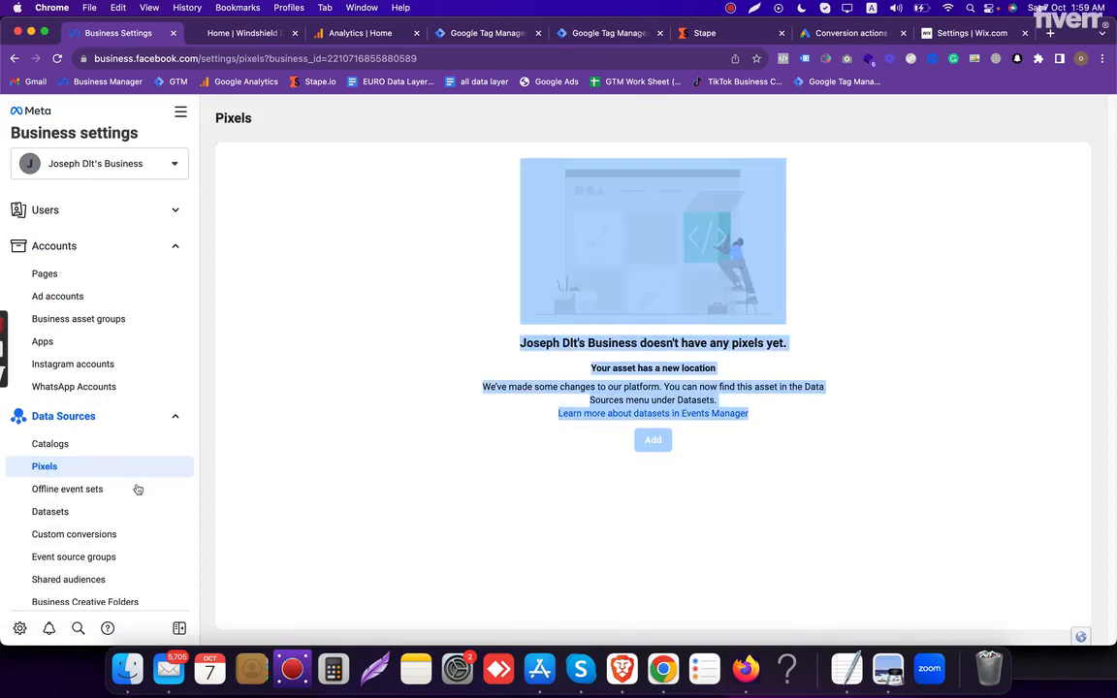
# - Open the windshielddepot.com dataset and check its dataset ID
pyautogui.click(72, 514)
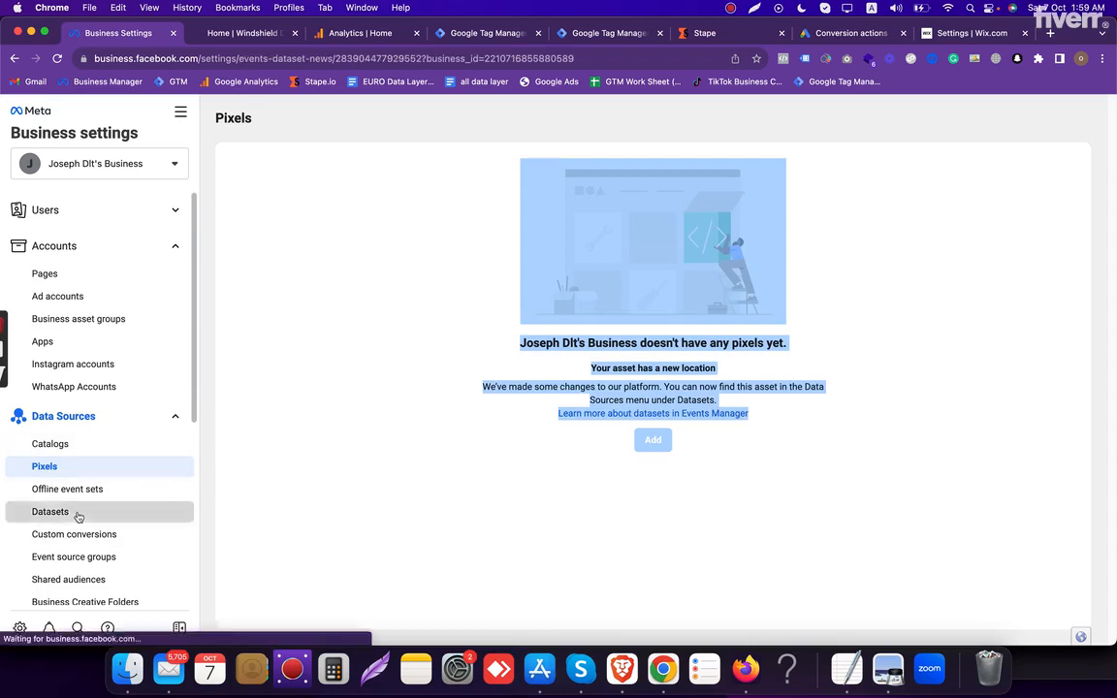
pyautogui.doubleClick(268, 238)
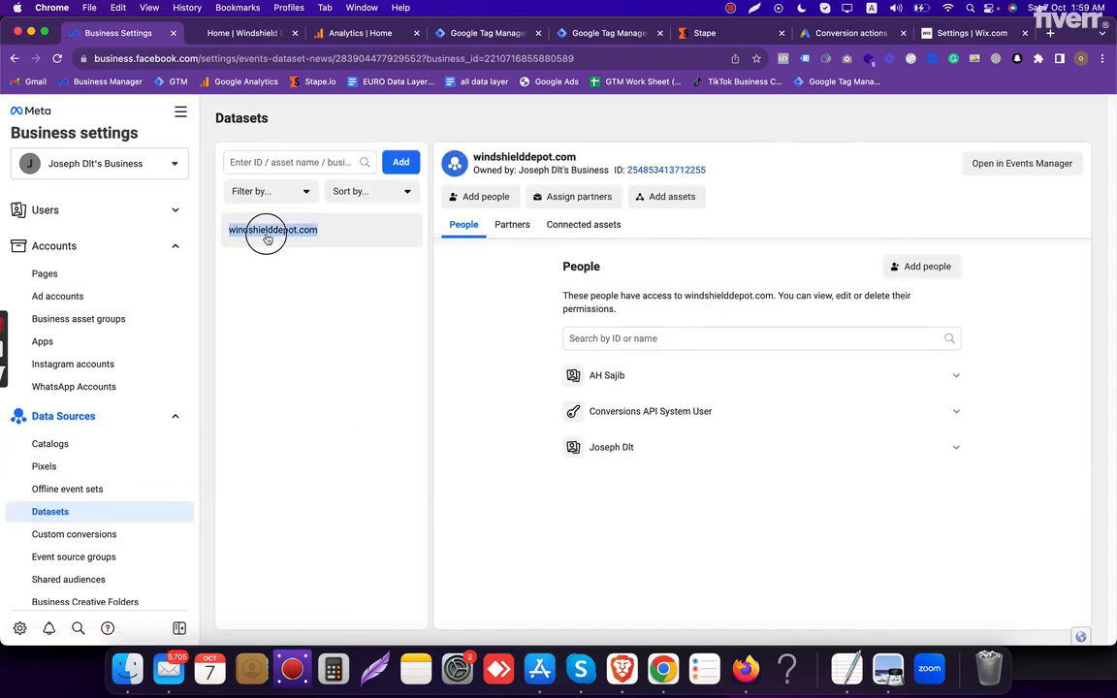
pyautogui.click(708, 175)
pyautogui.moveTo(708, 175); pyautogui.dragTo(686, 180)
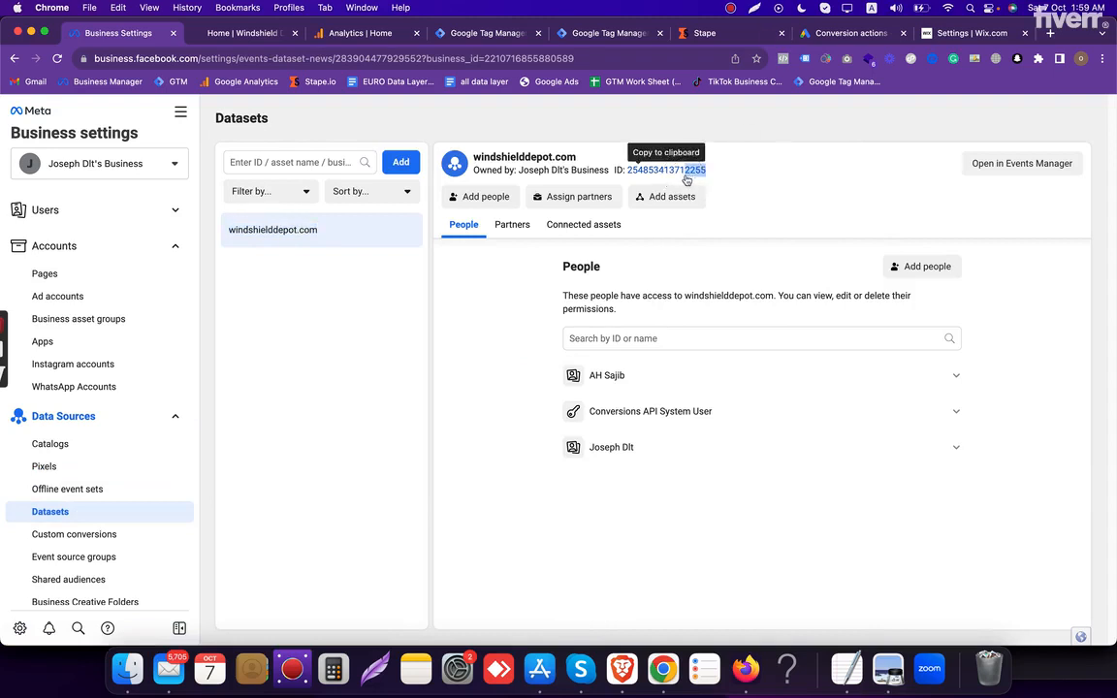
pyautogui.moveTo(716, 173); pyautogui.dragTo(686, 176)
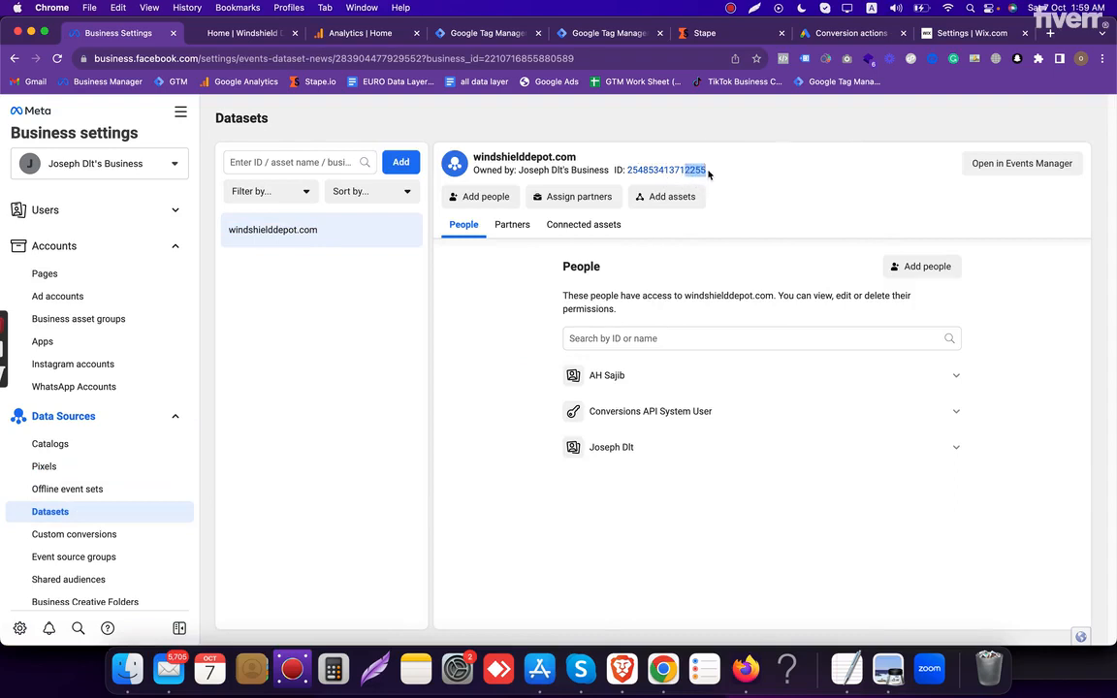
# - Inspect the windshielddepot.com dataset's connected assets and check which ad account is linked to its ID
pyautogui.click(601, 226)
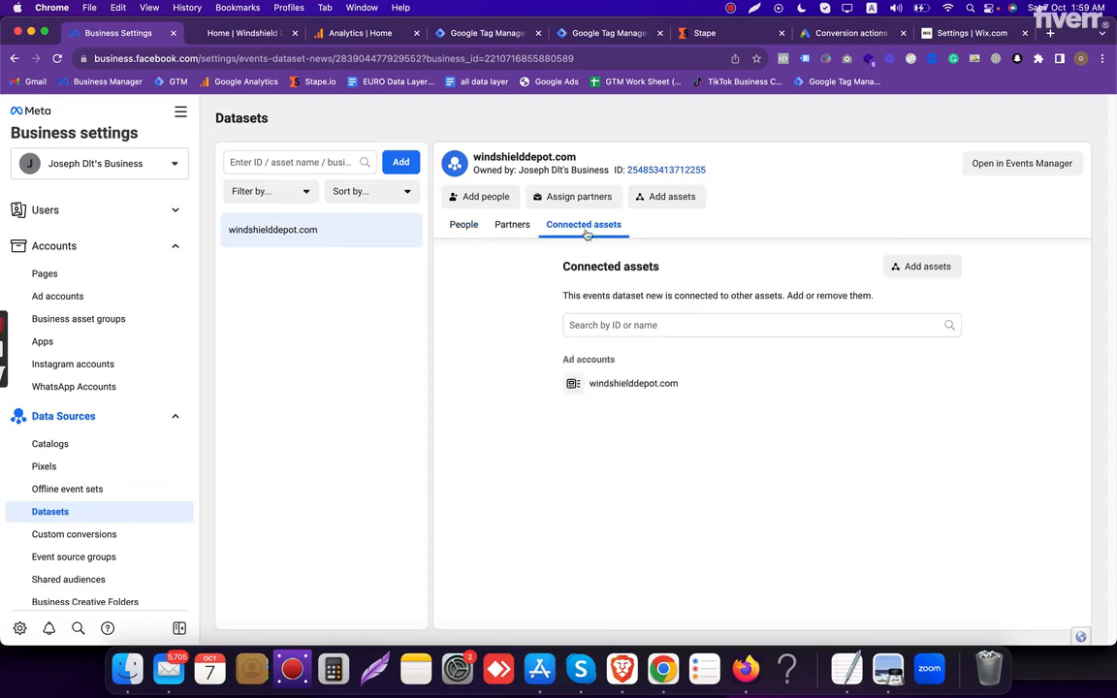
pyautogui.moveTo(678, 385); pyautogui.dragTo(551, 394)
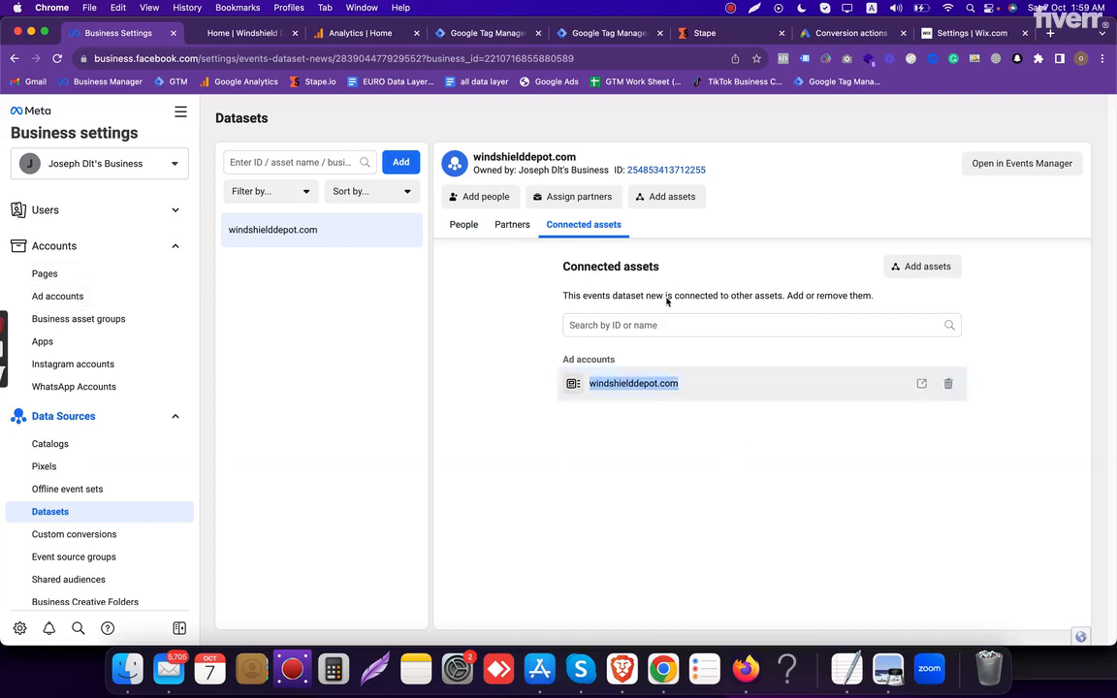
pyautogui.moveTo(628, 224); pyautogui.dragTo(568, 225)
pyautogui.click(734, 168)
pyautogui.moveTo(707, 171); pyautogui.dragTo(645, 178)
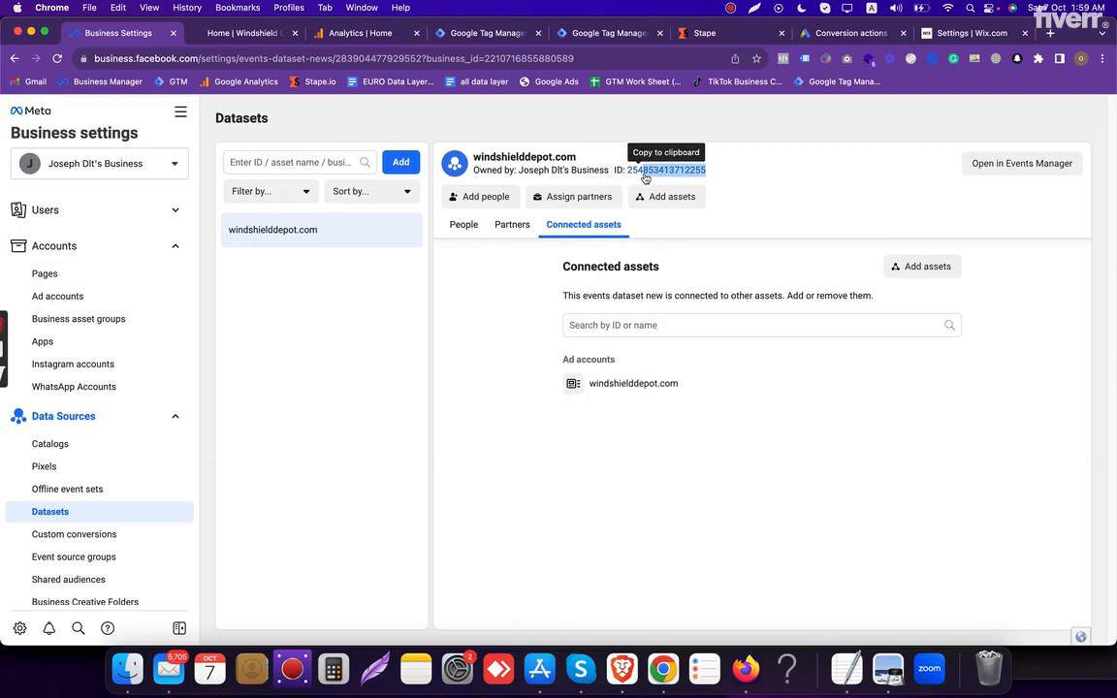
pyautogui.doubleClick(728, 176)
pyautogui.doubleClick(651, 392)
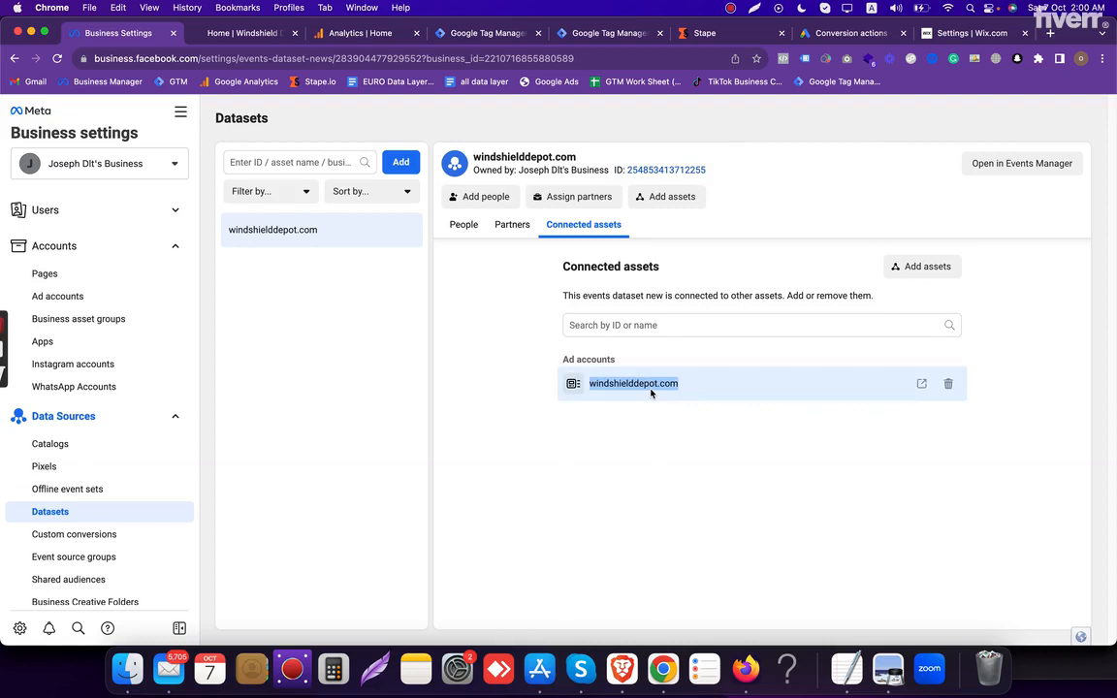
pyautogui.doubleClick(651, 392)
# - Check the verification status of the windshielddepot.com domain in the brand safety settings
pyautogui.scroll(-5, 126, 339)
pyautogui.click(114, 332)
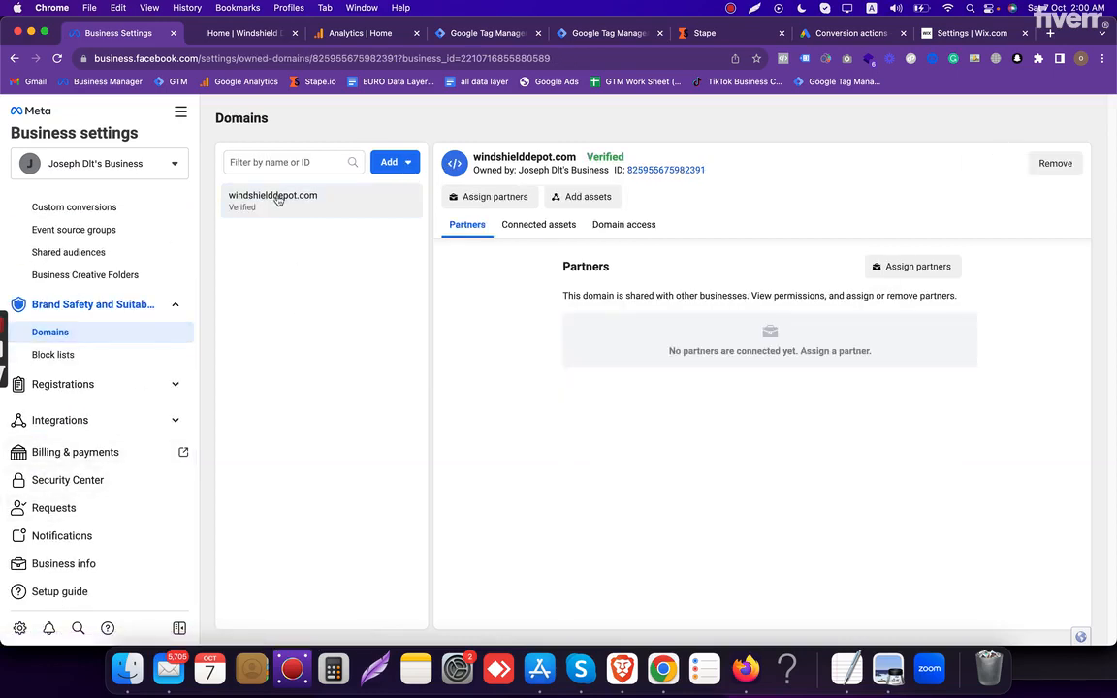
pyautogui.doubleClick(274, 197)
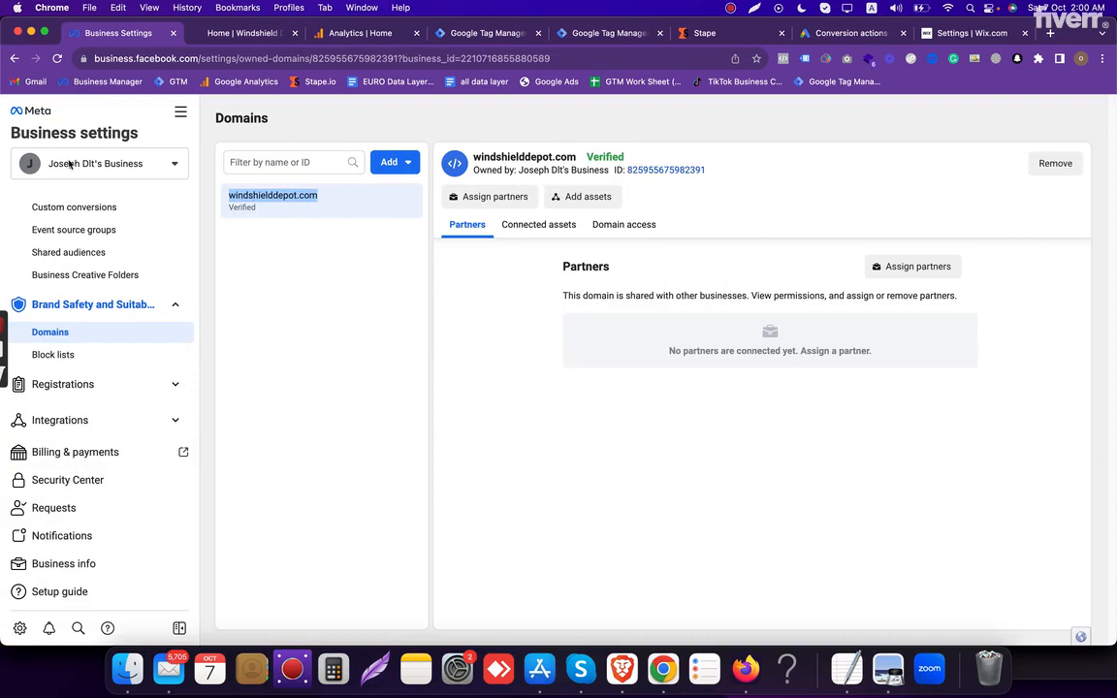
# - Return to the windshielddepot.com dataset and open it in Events Manager
pyautogui.scroll(3, 107, 436)
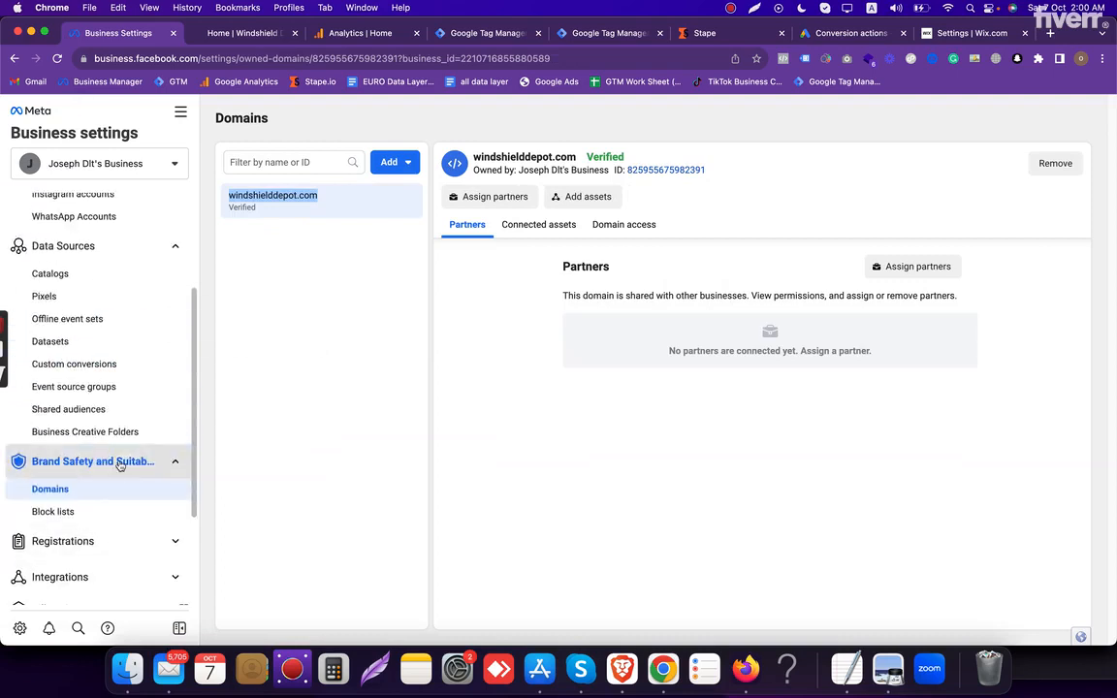
pyautogui.click(62, 350)
pyautogui.doubleClick(291, 231)
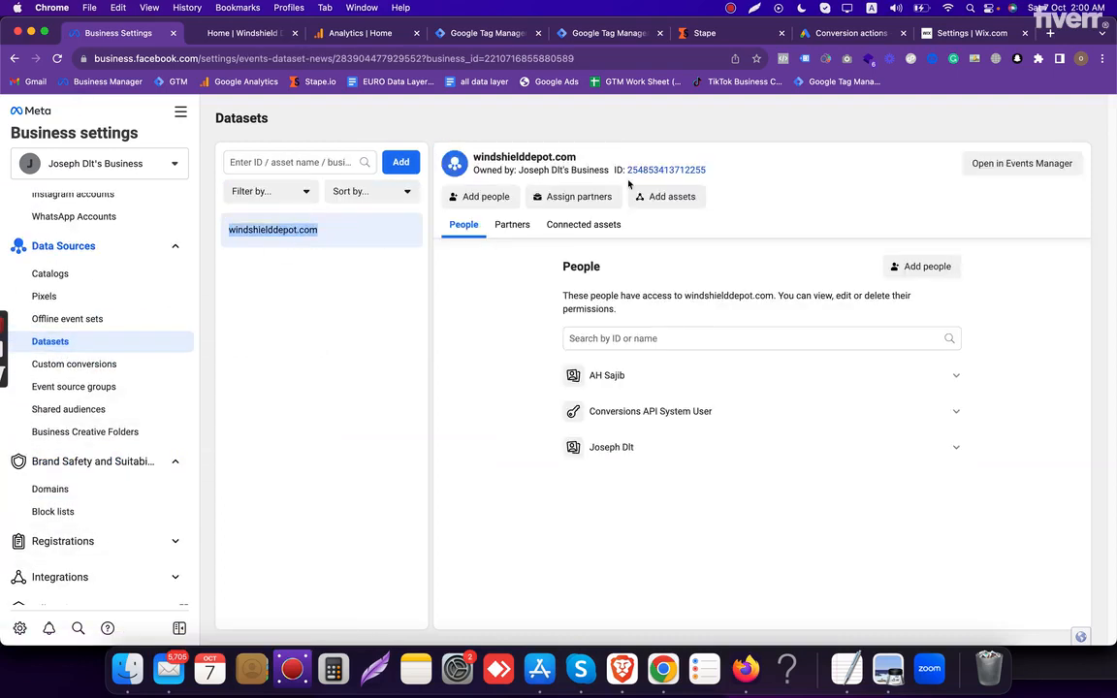
pyautogui.click(975, 167)
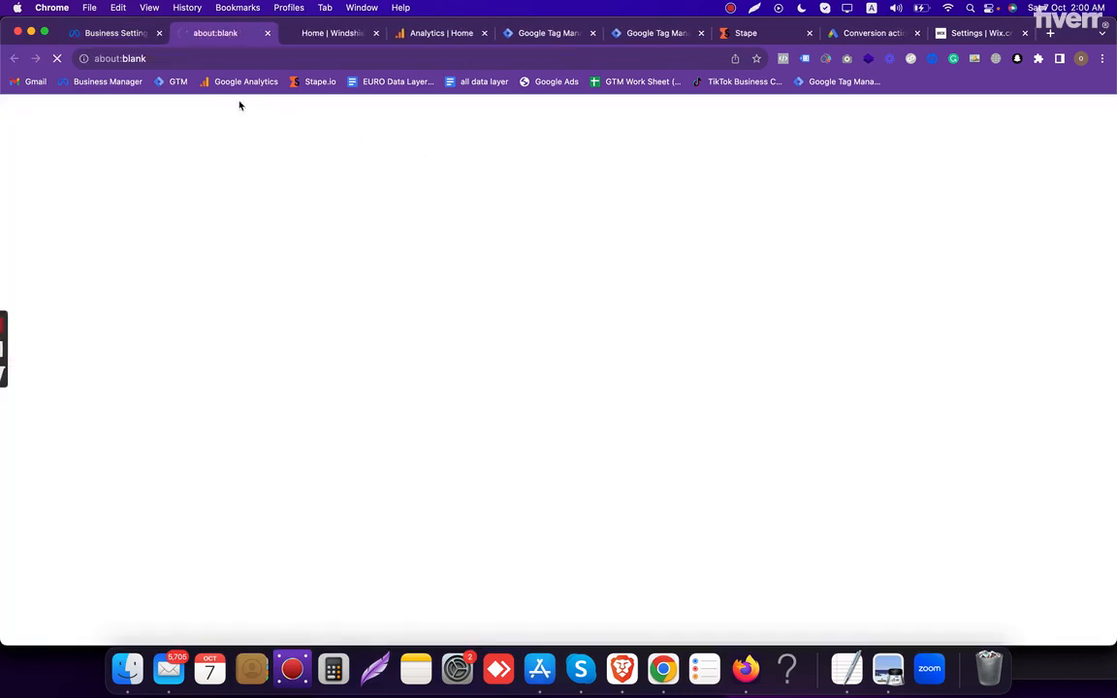
# - Examine the windshielddepot.com dataset's web address, event activity, event list and ID in Events Manager
pyautogui.click(231, 62)
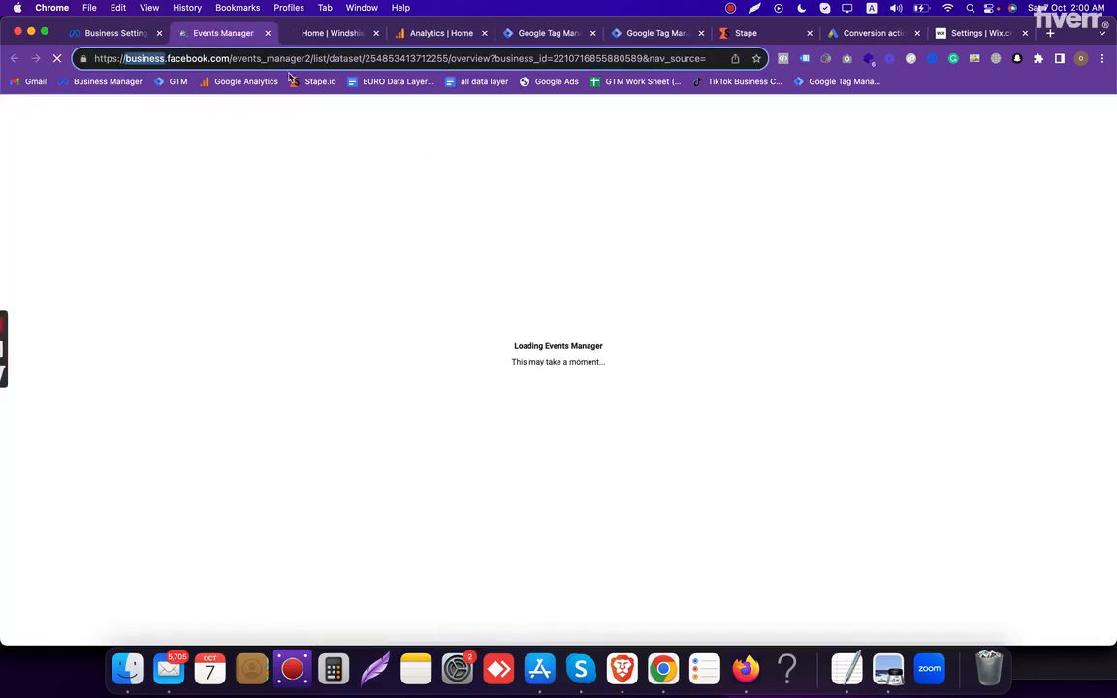
pyautogui.doubleClick(268, 60)
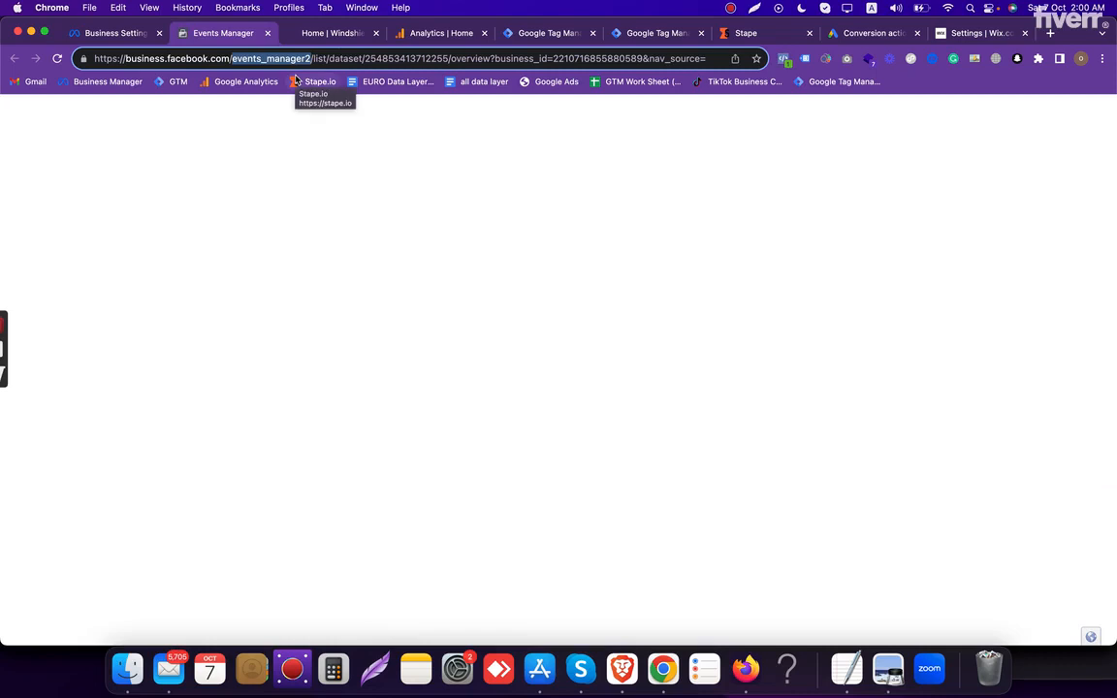
pyautogui.scroll(-4, 465, 330)
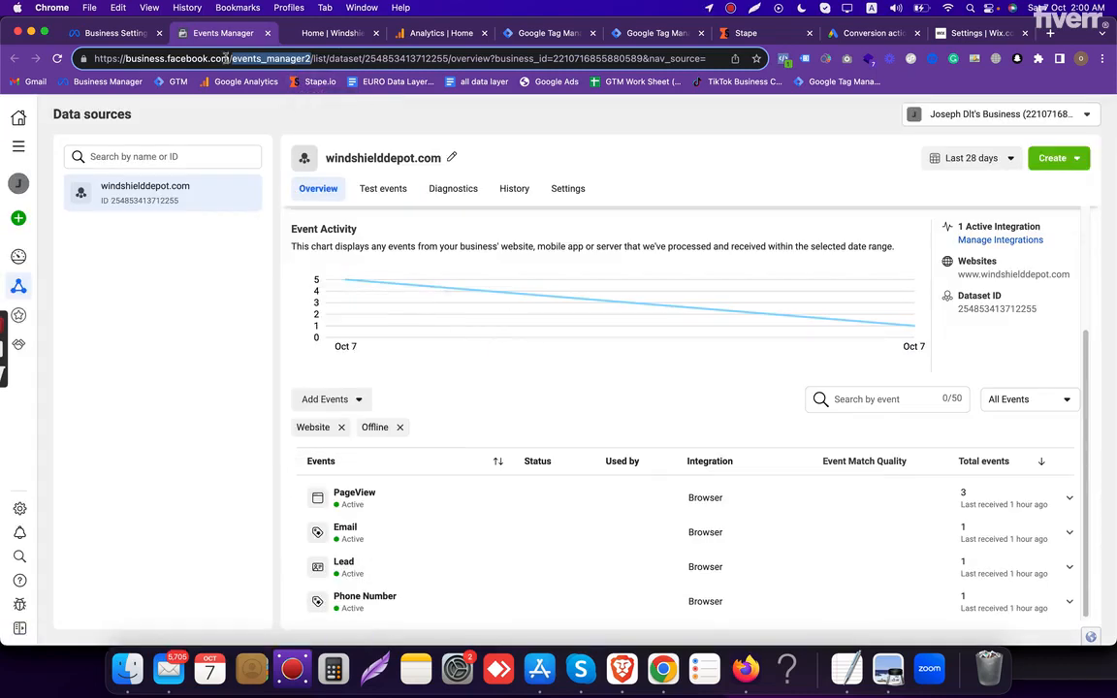
pyautogui.doubleClick(158, 199)
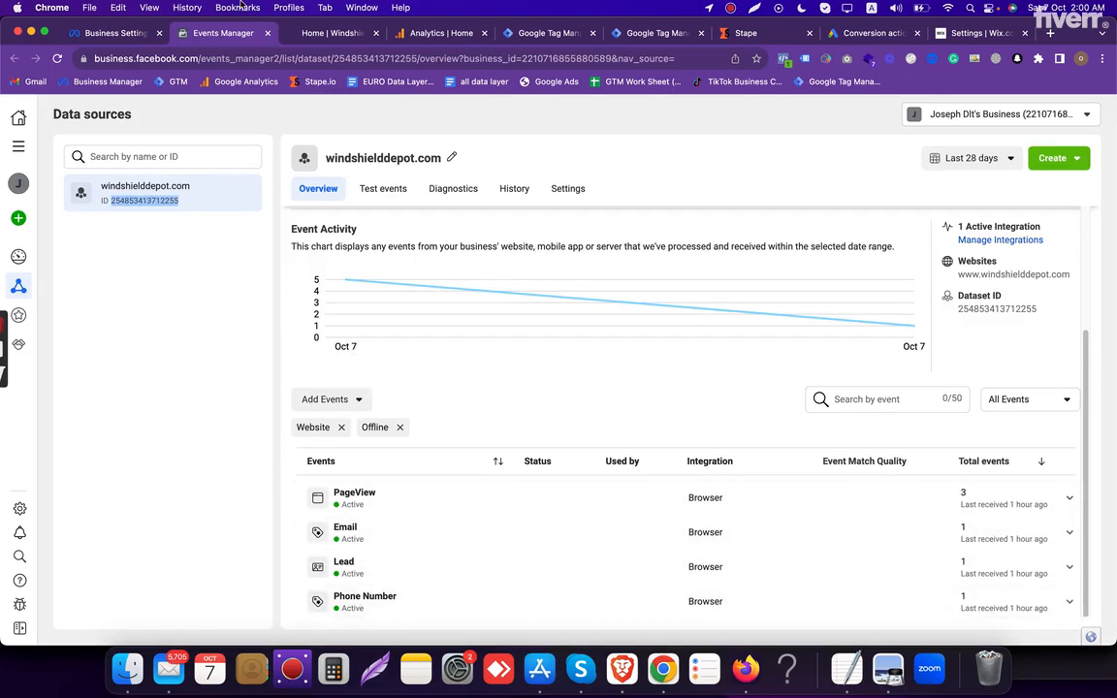
# - Switch to Google Analytics and check that the National auto glass property is the one selected
pyautogui.click(403, 34)
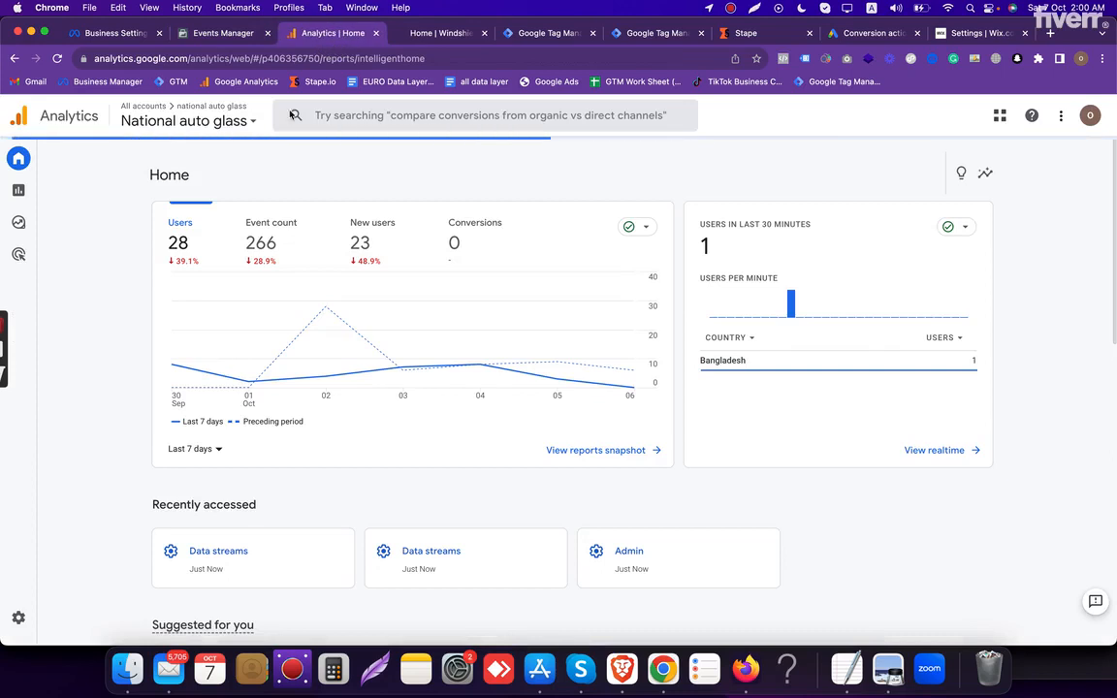
pyautogui.click(210, 119)
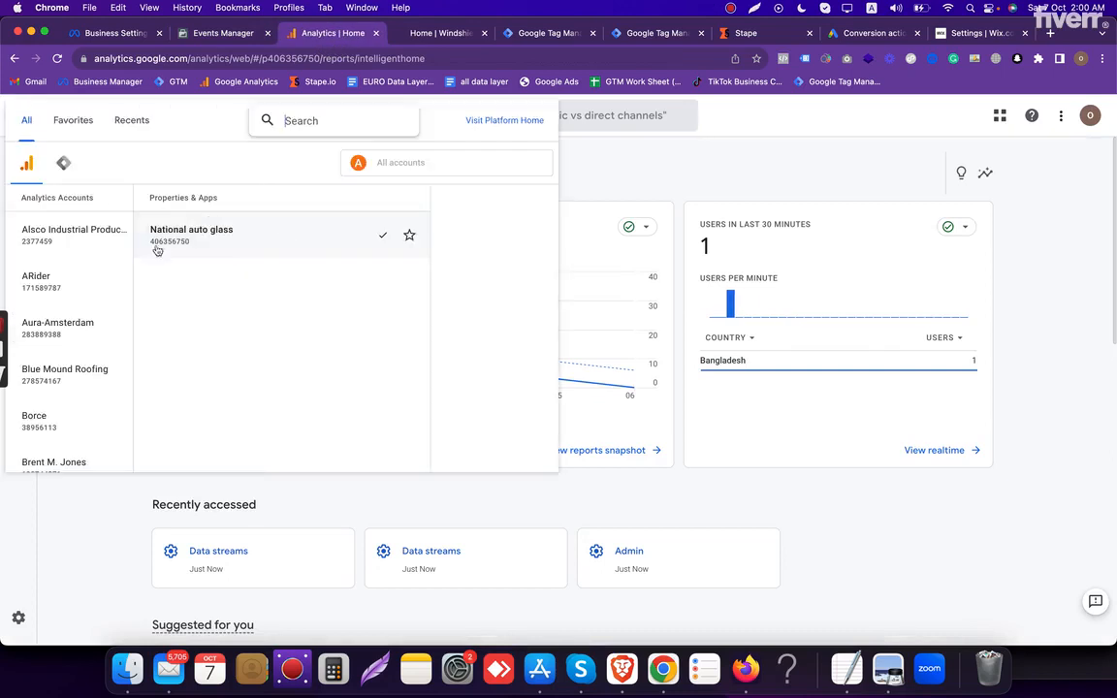
pyautogui.click(296, 238)
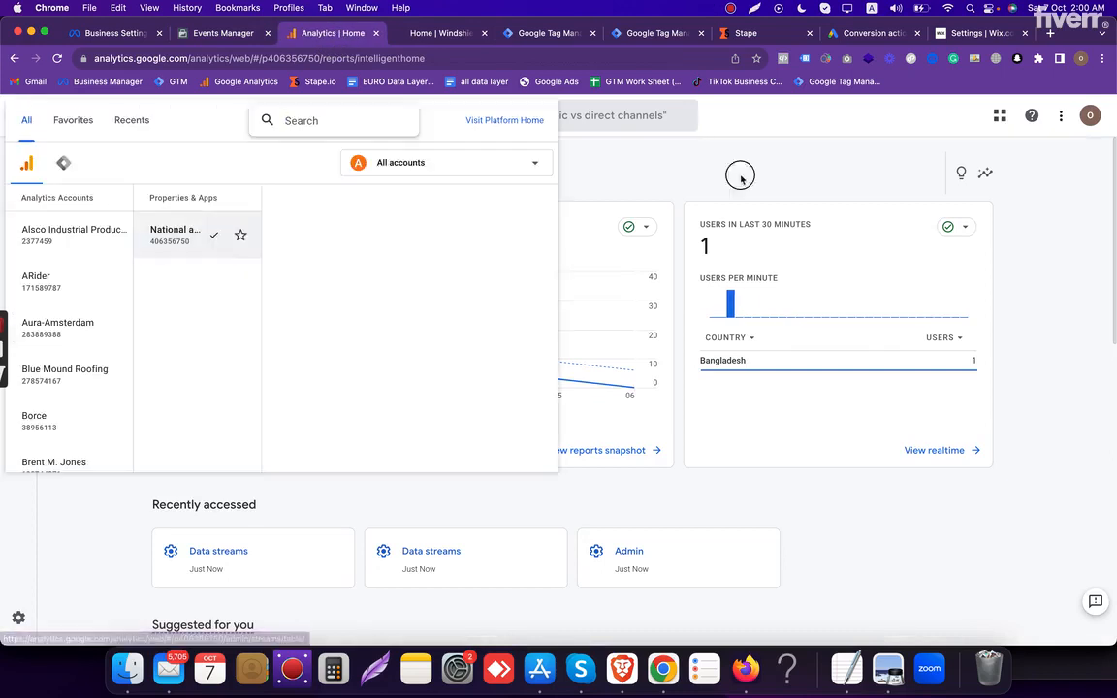
# - Open the windshield depot web data stream in the National auto glass property's admin settings and inspect its measurement ID
pyautogui.click(20, 621)
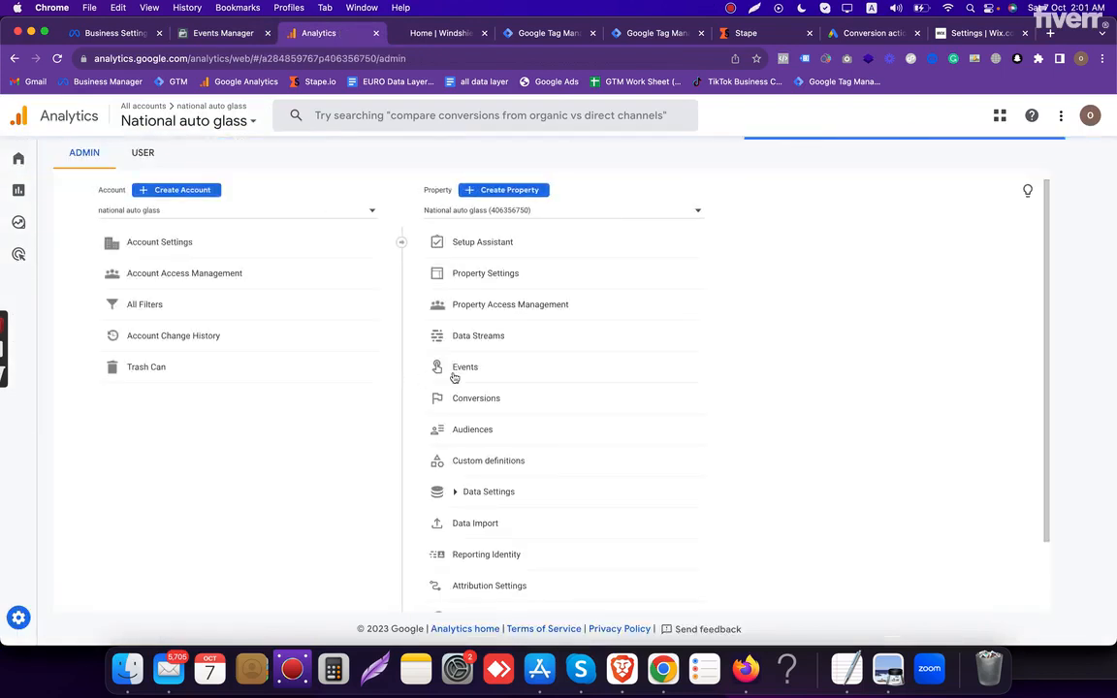
pyautogui.click(491, 338)
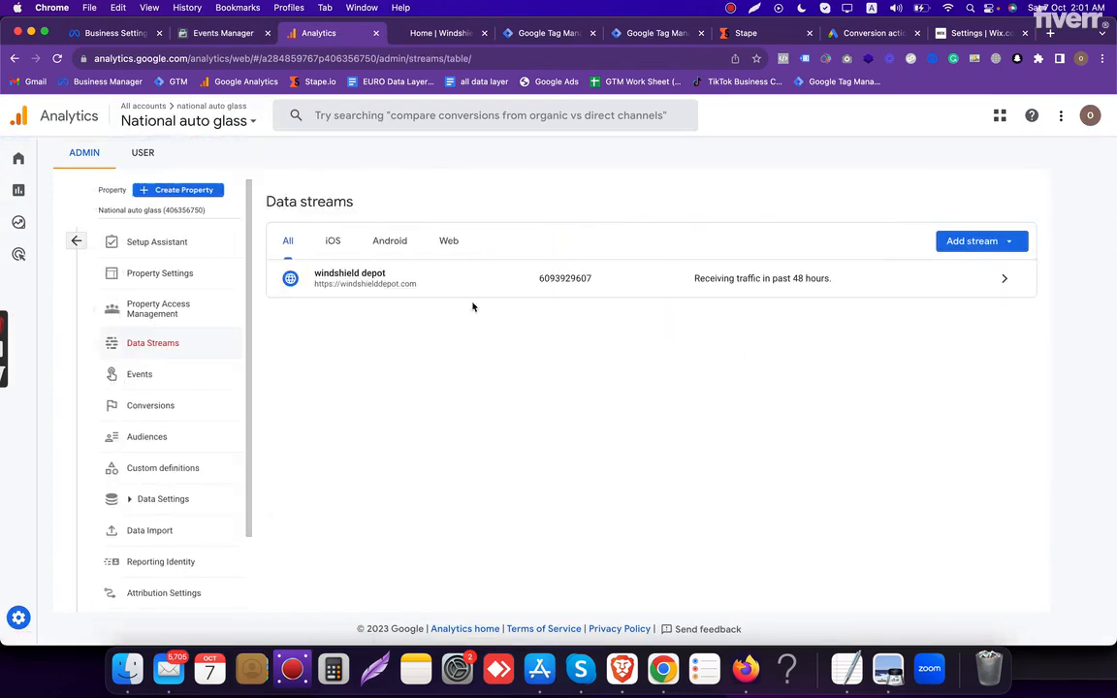
pyautogui.click(380, 288)
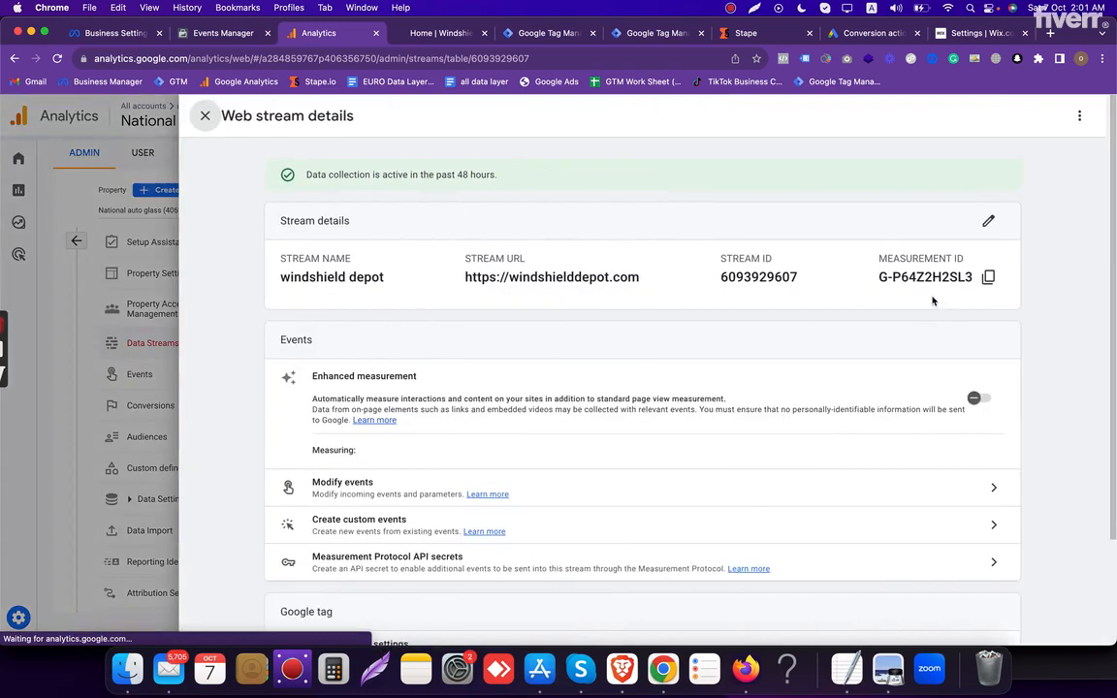
pyautogui.moveTo(880, 278); pyautogui.dragTo(971, 276)
pyautogui.tripleClick(944, 277)
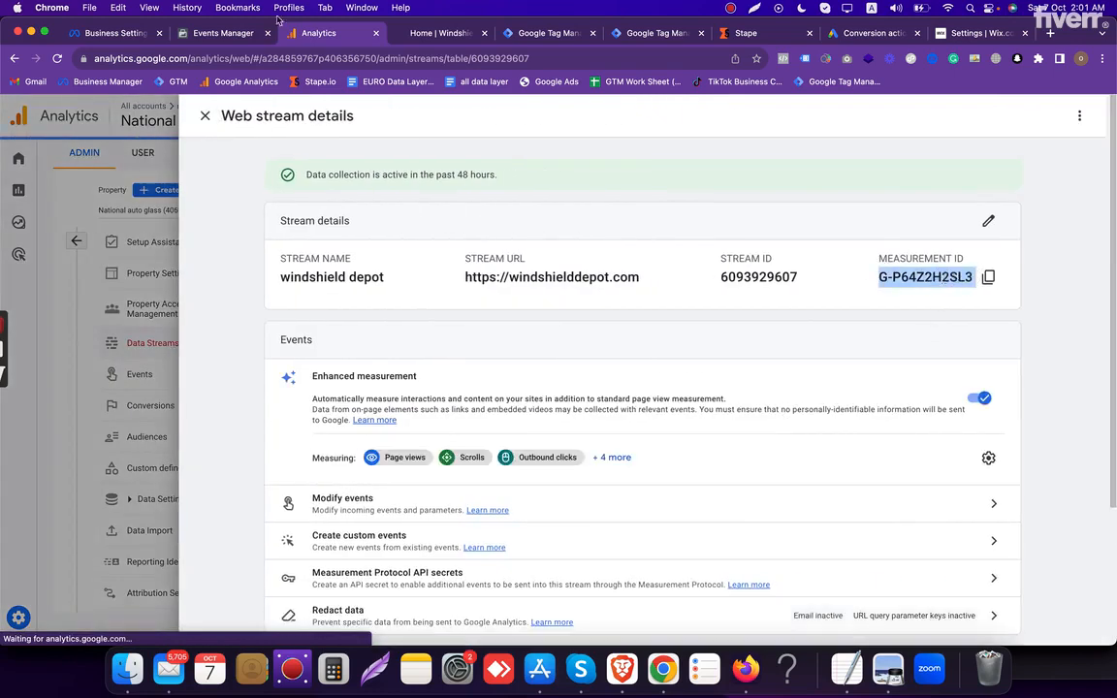
# - Compare the windshielddepot.com dataset ID in Events Manager with the Analytics measurement ID, and close the stream details
pyautogui.click(218, 35)
pyautogui.click(161, 209)
pyautogui.doubleClick(161, 207)
pyautogui.click(325, 35)
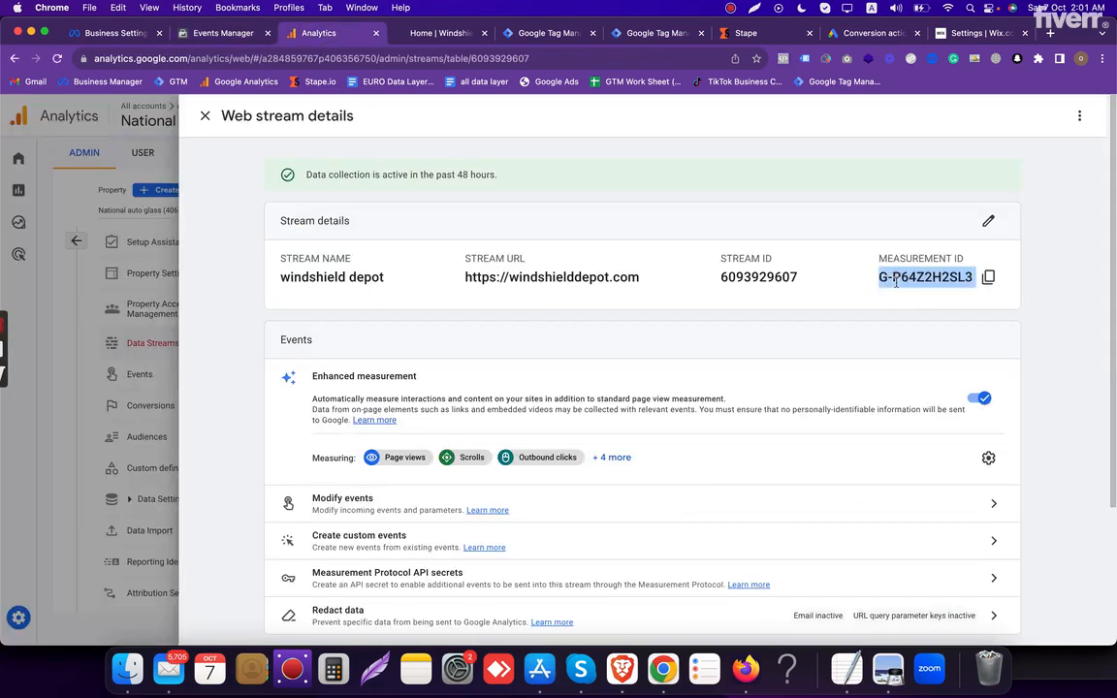
pyautogui.click(46, 202)
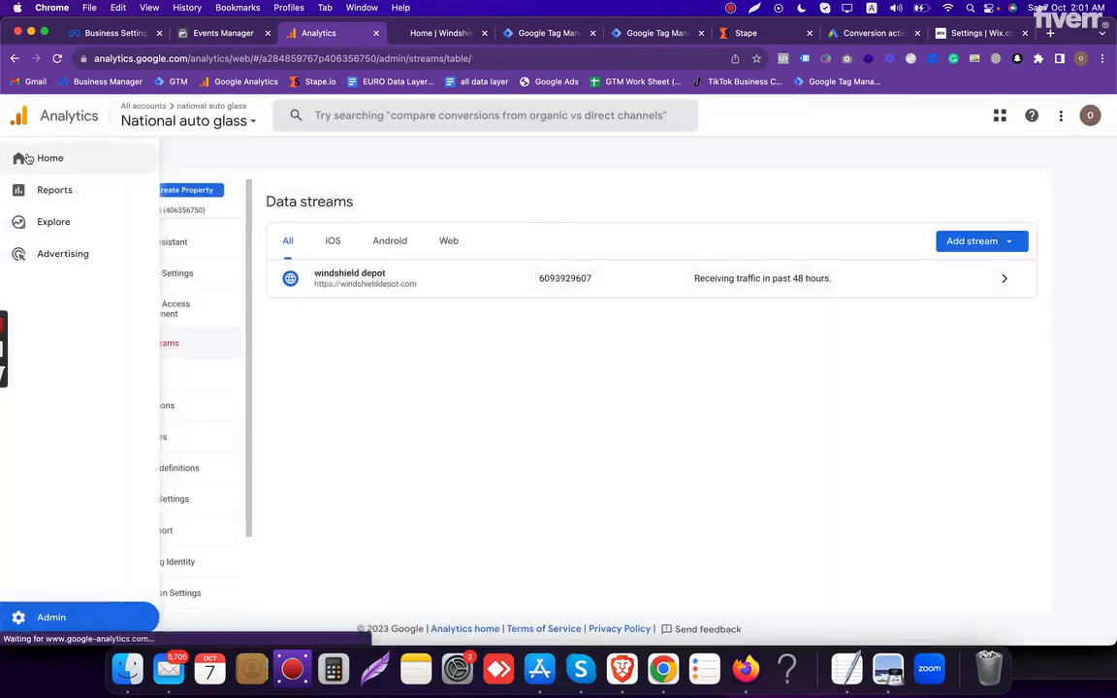
# - Place both Tag Manager tabs beside the Analytics tab and review all tags in the windshielddepot.com web container
pyautogui.moveTo(542, 45); pyautogui.dragTo(428, 41)
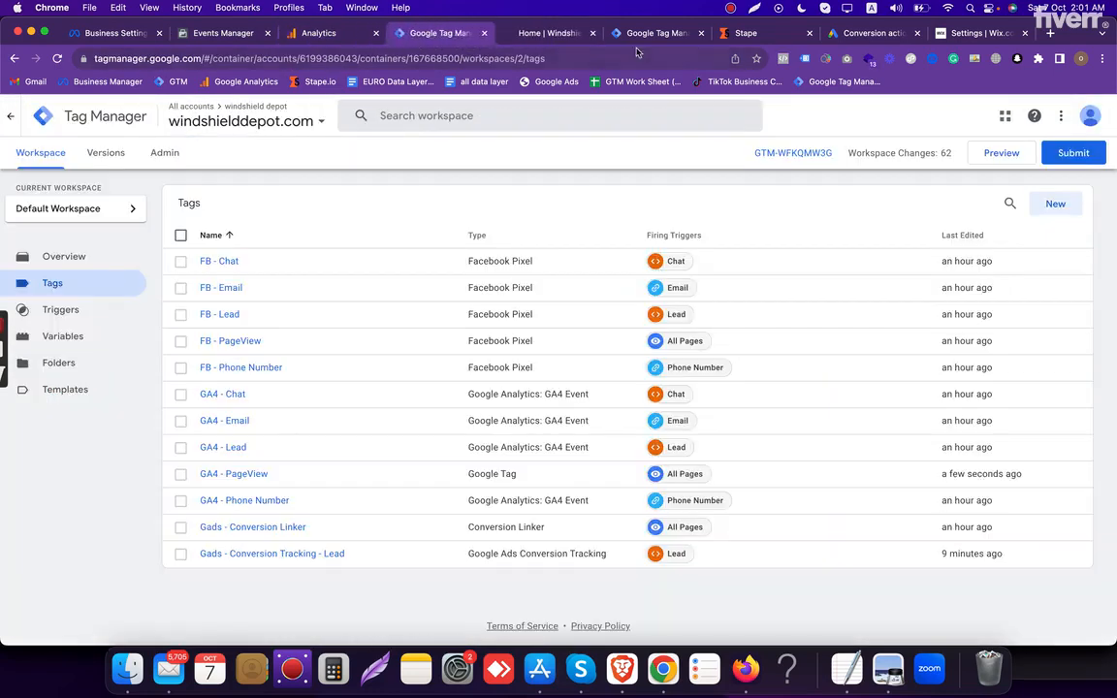
pyautogui.moveTo(622, 41); pyautogui.dragTo(461, 45)
pyautogui.click(458, 39)
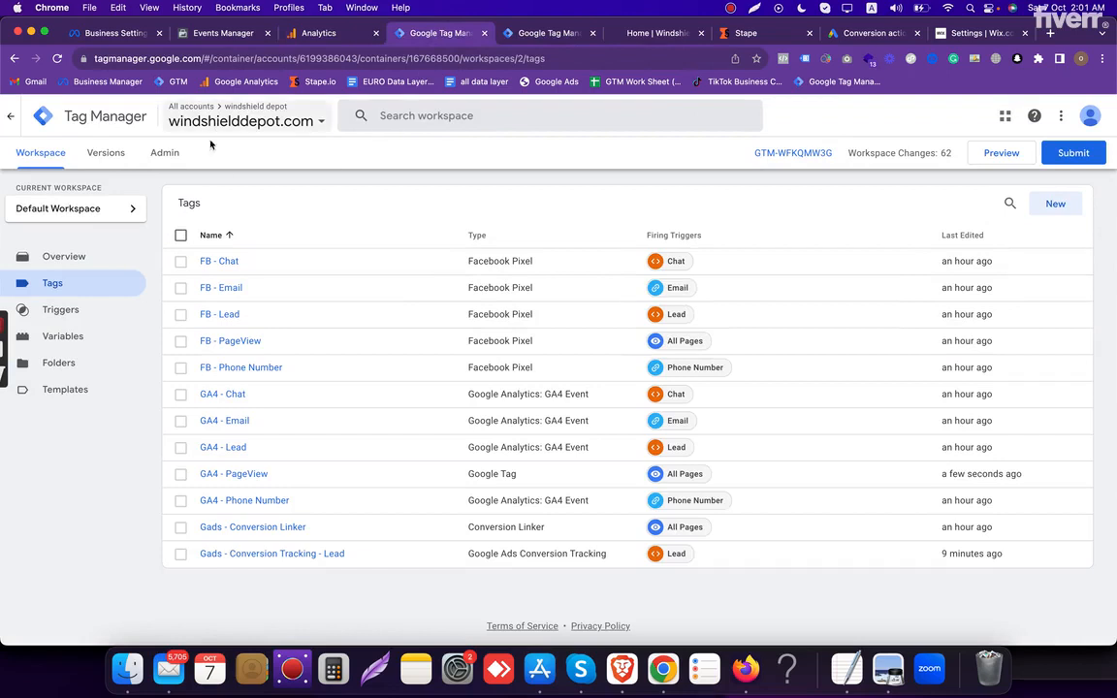
pyautogui.click(180, 235)
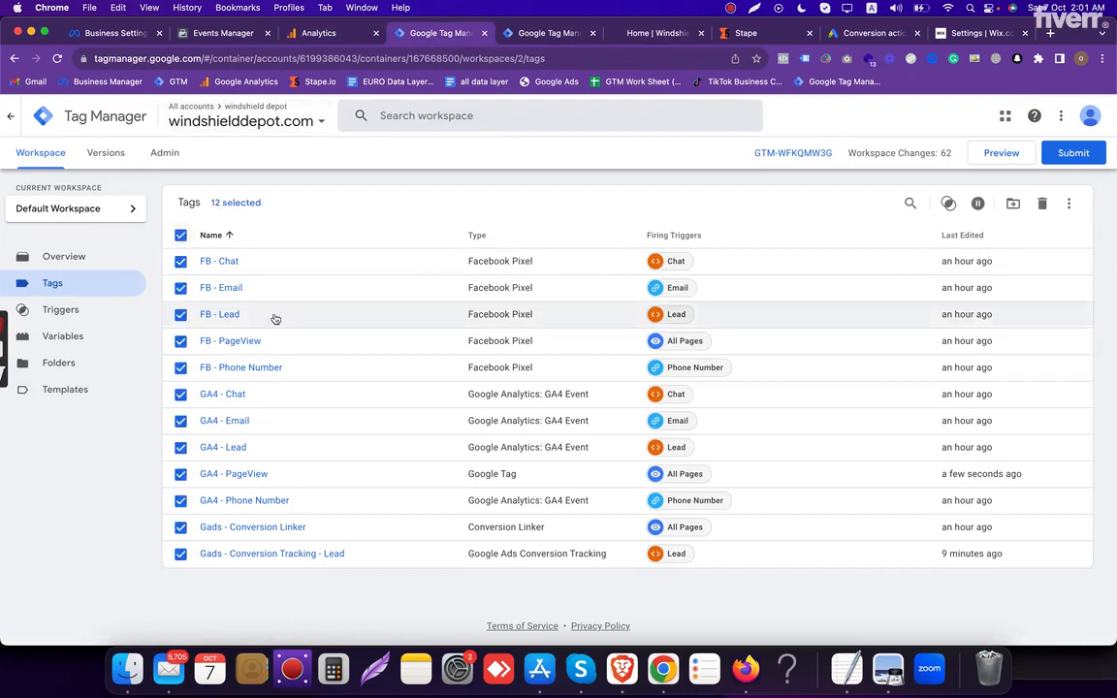
pyautogui.click(180, 234)
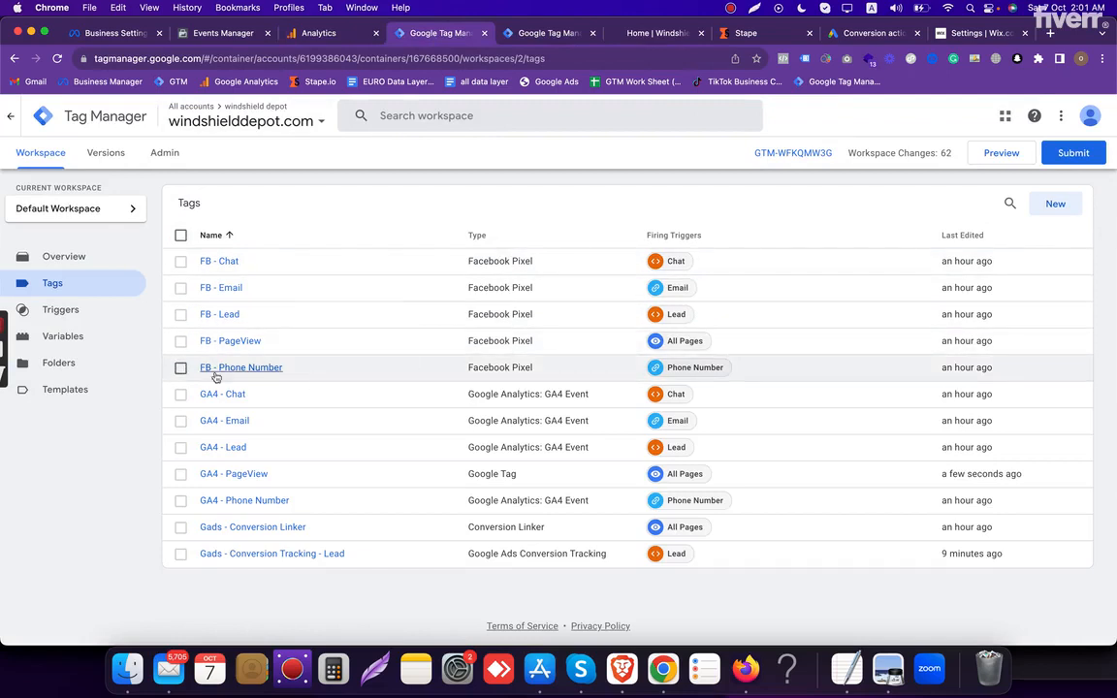
# - Review the Facebook Phone Number, Lead, Email and Chat tags by marking them, and clear the selection
pyautogui.click(181, 369)
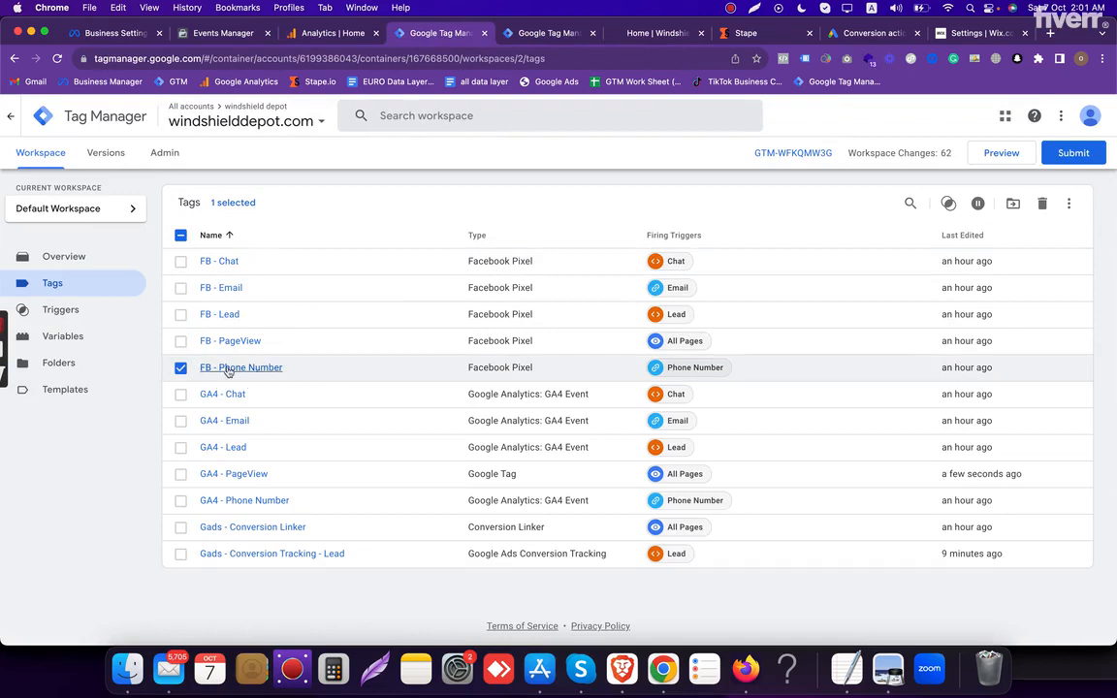
pyautogui.click(180, 314)
pyautogui.click(180, 288)
pyautogui.click(180, 262)
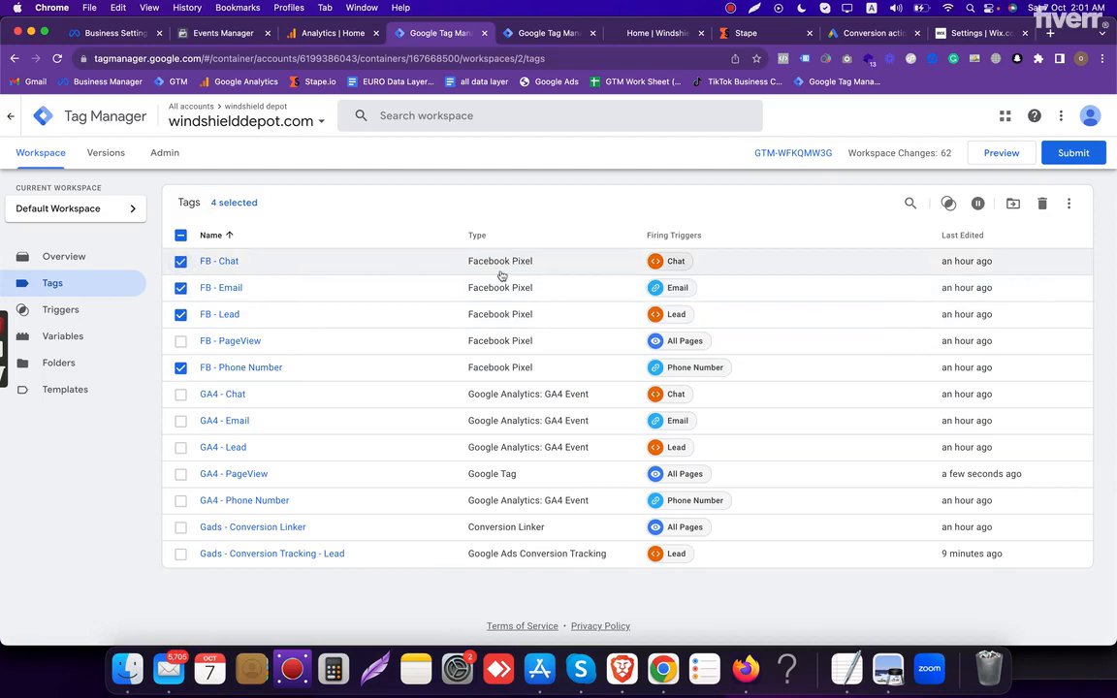
pyautogui.click(181, 236)
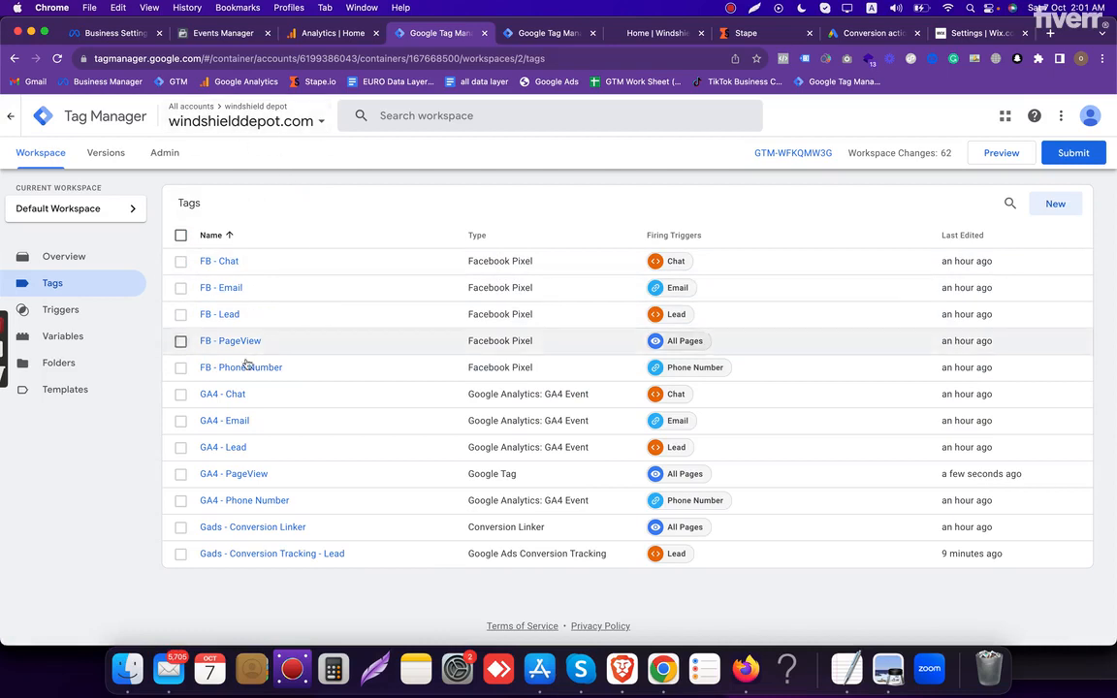
# - Review the GA4 Chat, Email, Lead and Phone Number tags and the Gads - Conversion Tracking - Lead tag by marking them
pyautogui.click(180, 393)
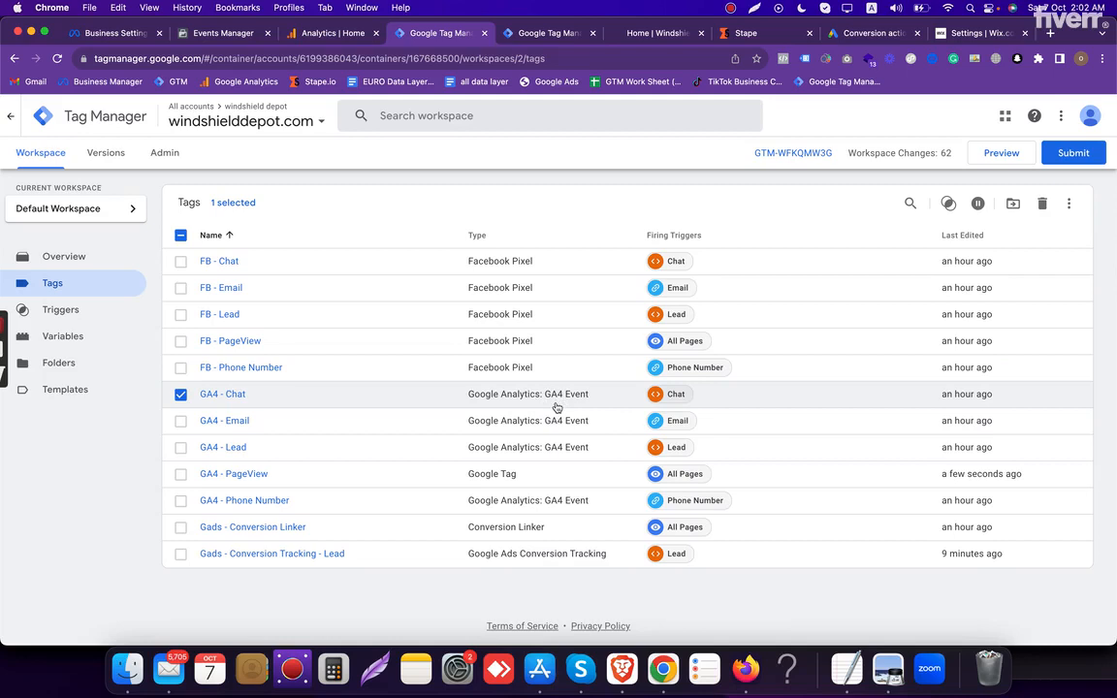
pyautogui.click(180, 424)
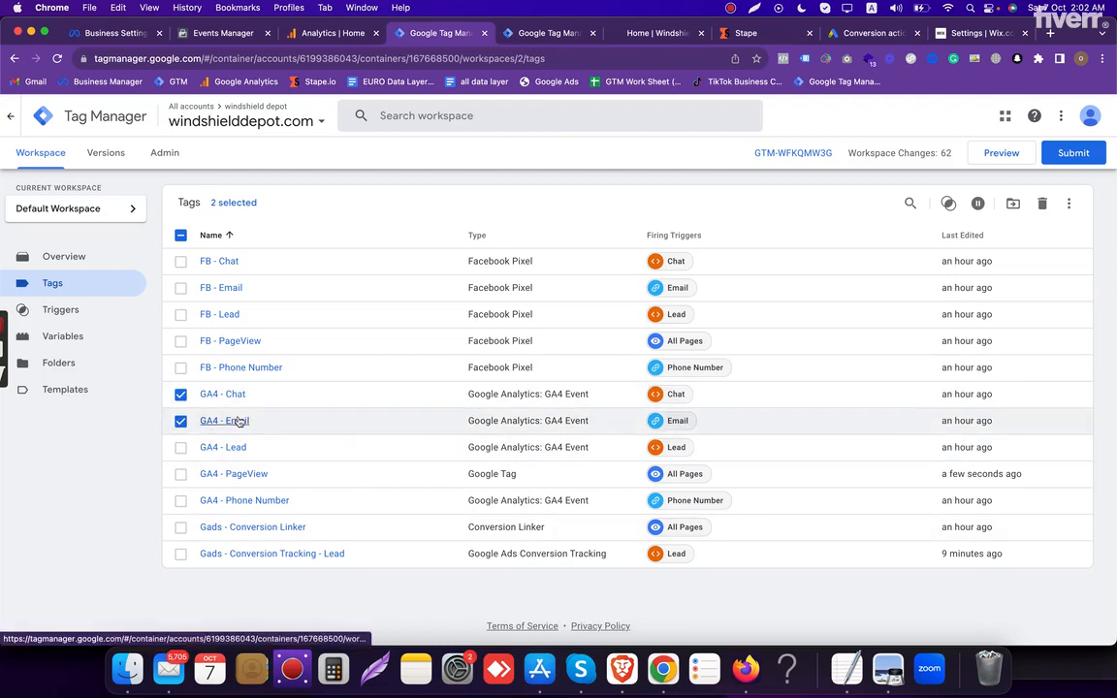
pyautogui.click(180, 448)
pyautogui.click(180, 502)
pyautogui.click(180, 235)
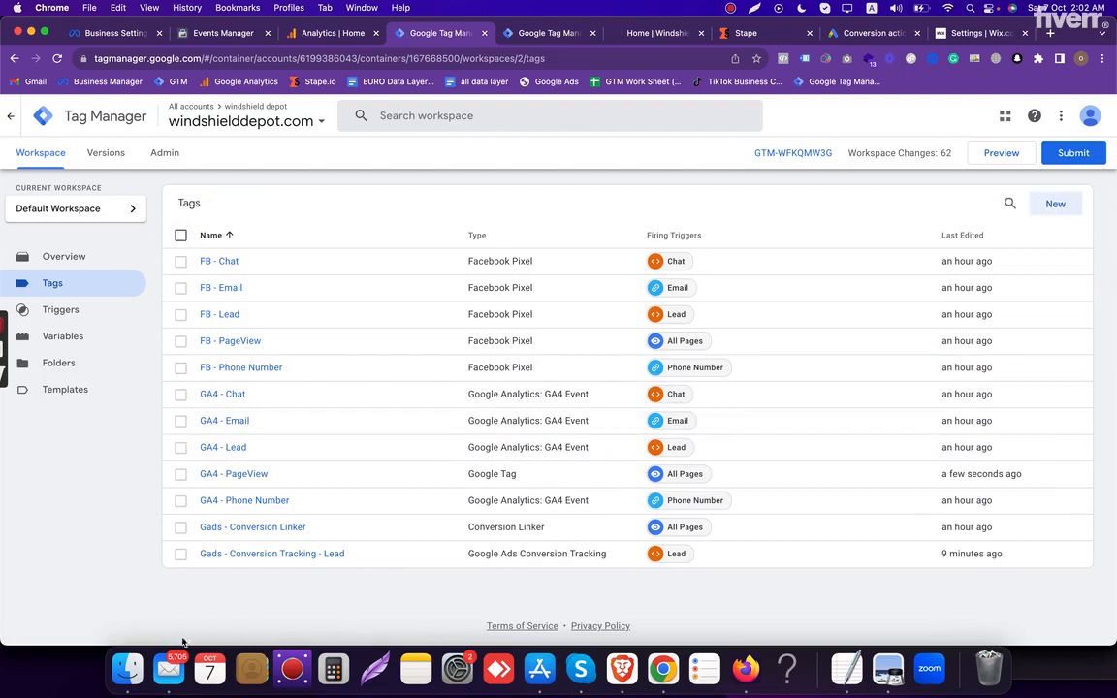
pyautogui.click(181, 554)
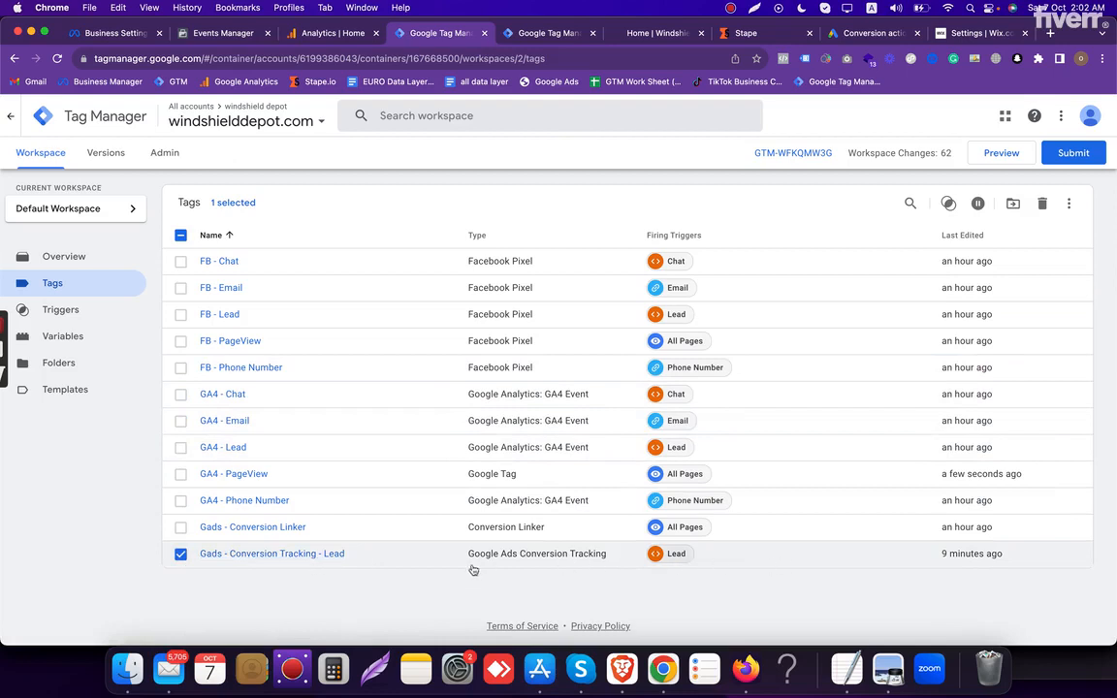
# - Check the windshielddepot.com server container in Tag Manager and mark its FB - CAPI/Server Side and GA4-Server Side tags for review
pyautogui.click(543, 33)
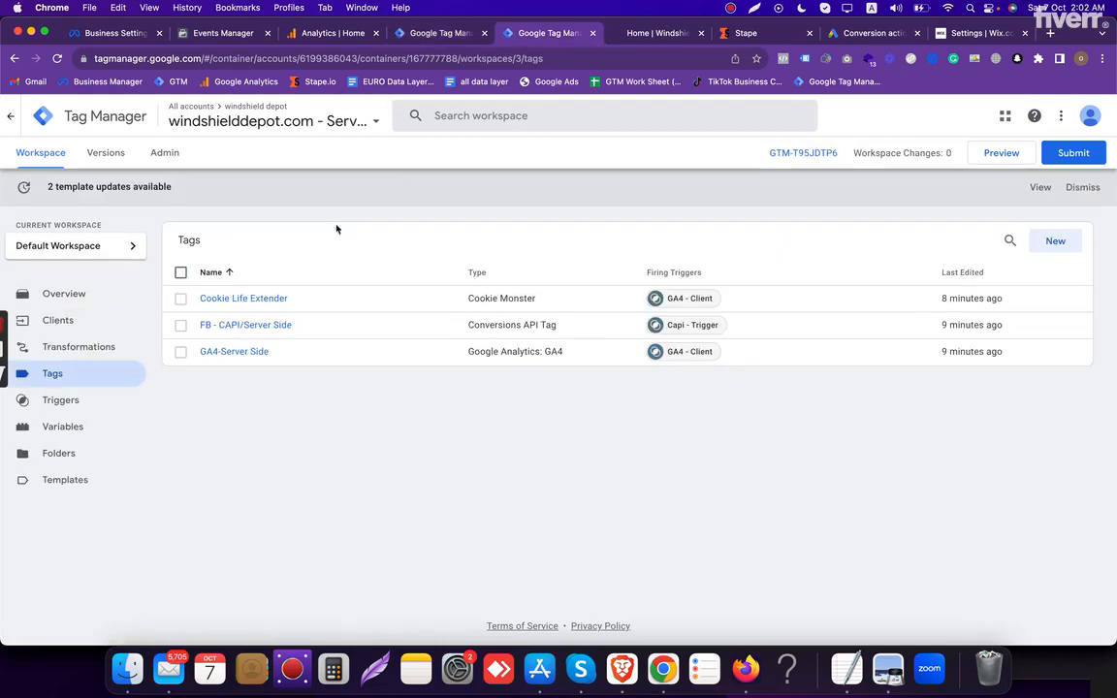
pyautogui.click(271, 120)
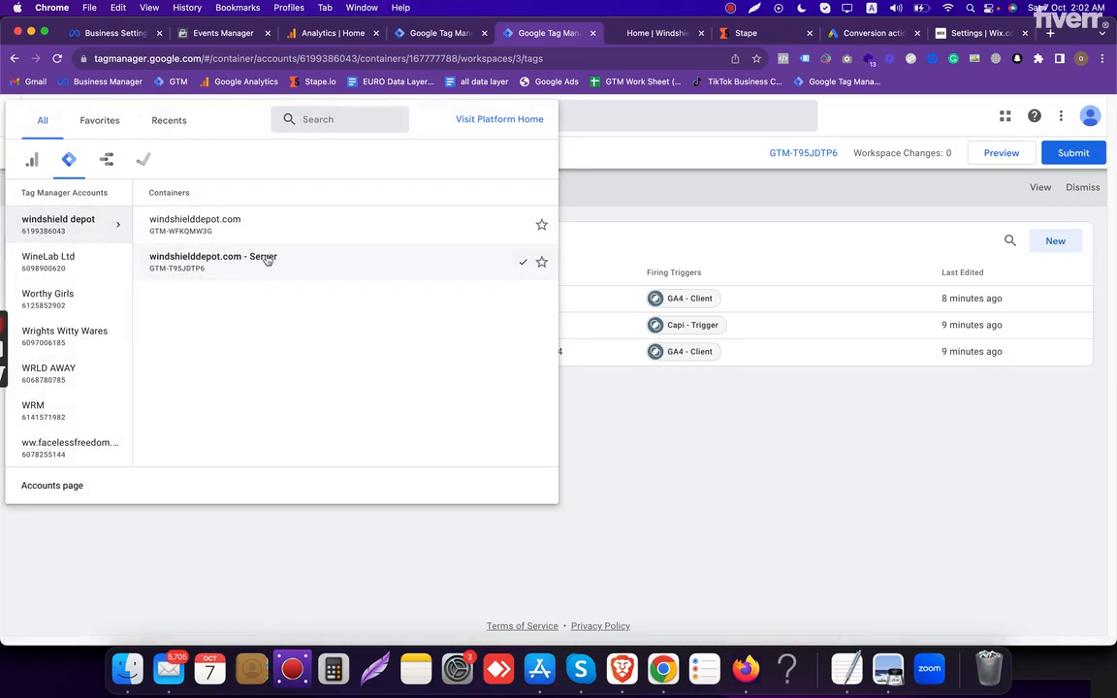
pyautogui.click(805, 403)
pyautogui.click(182, 326)
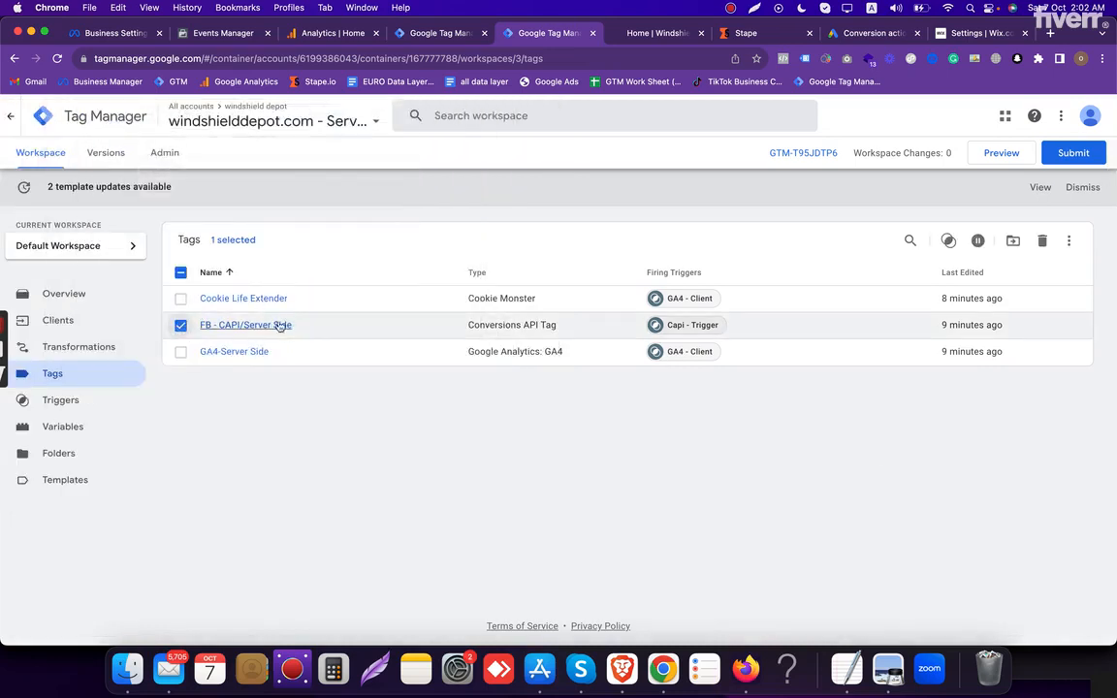
pyautogui.click(181, 352)
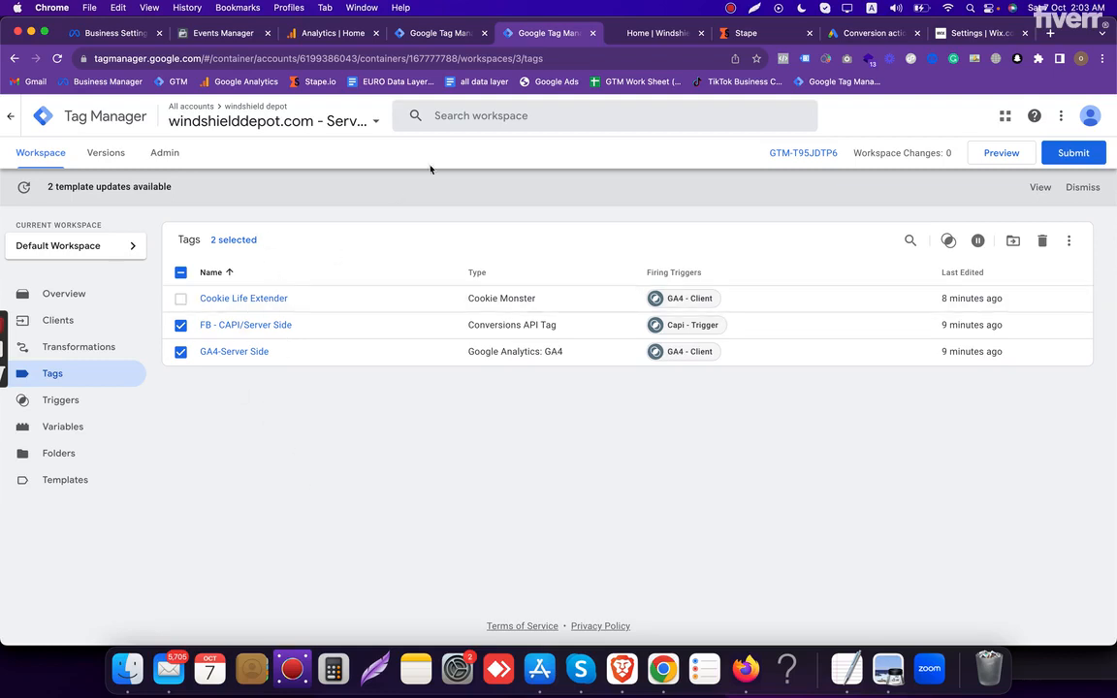
# - Place the Google Ads tab after the Tag Manager tabs and check the account and its Lead conversion action
pyautogui.moveTo(870, 32); pyautogui.dragTo(655, 44)
pyautogui.tripleClick(1008, 111)
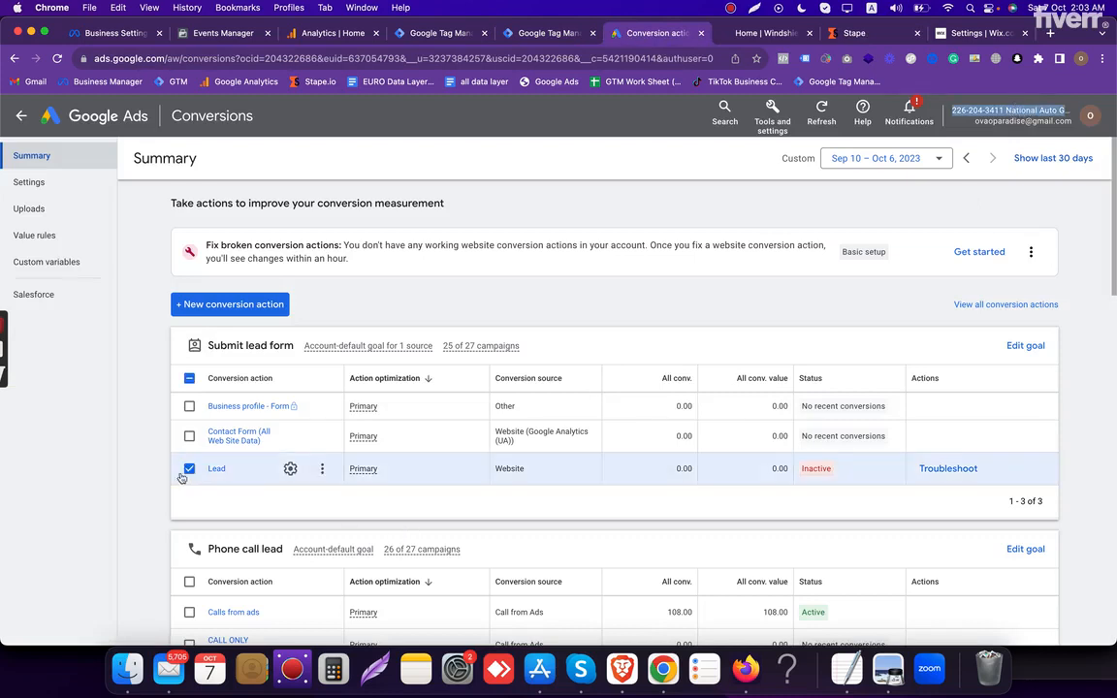
pyautogui.click(188, 469)
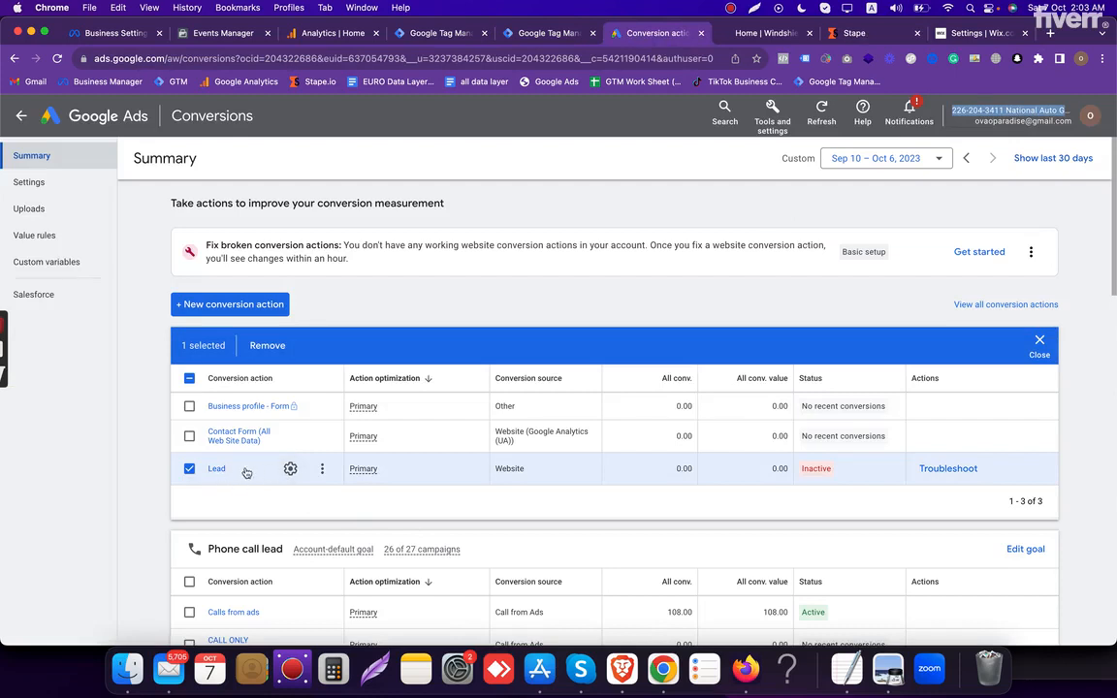
# - Check the Calls from ads conversion action under the phone call lead goal by marking and unmarking it
pyautogui.scroll(-2, 261, 476)
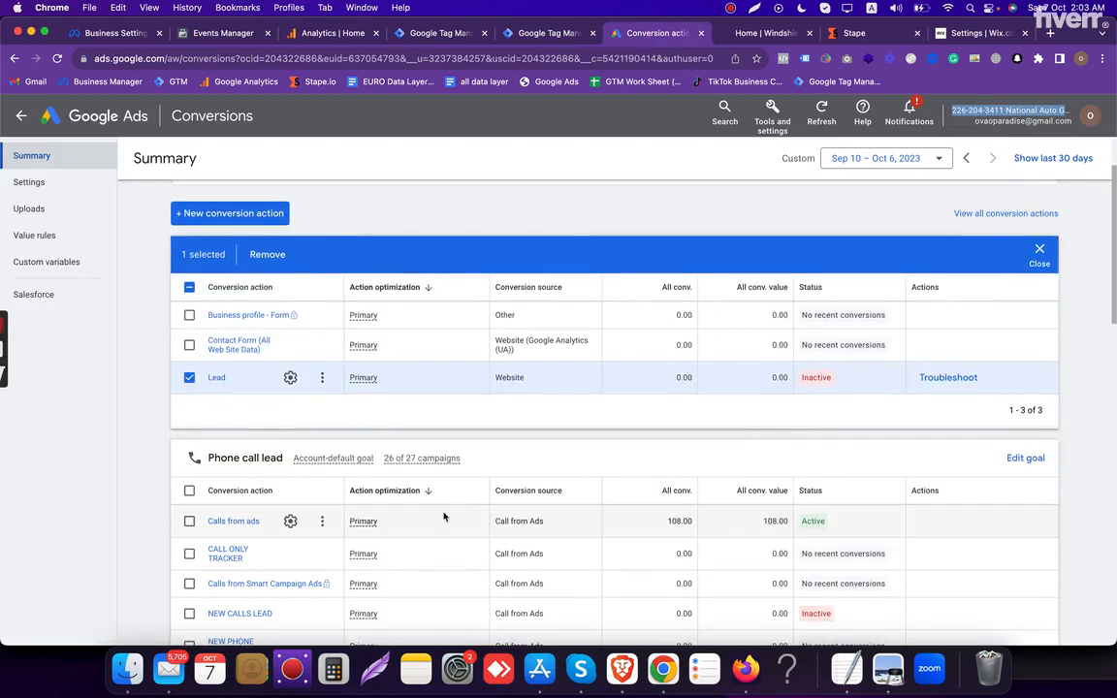
pyautogui.click(188, 522)
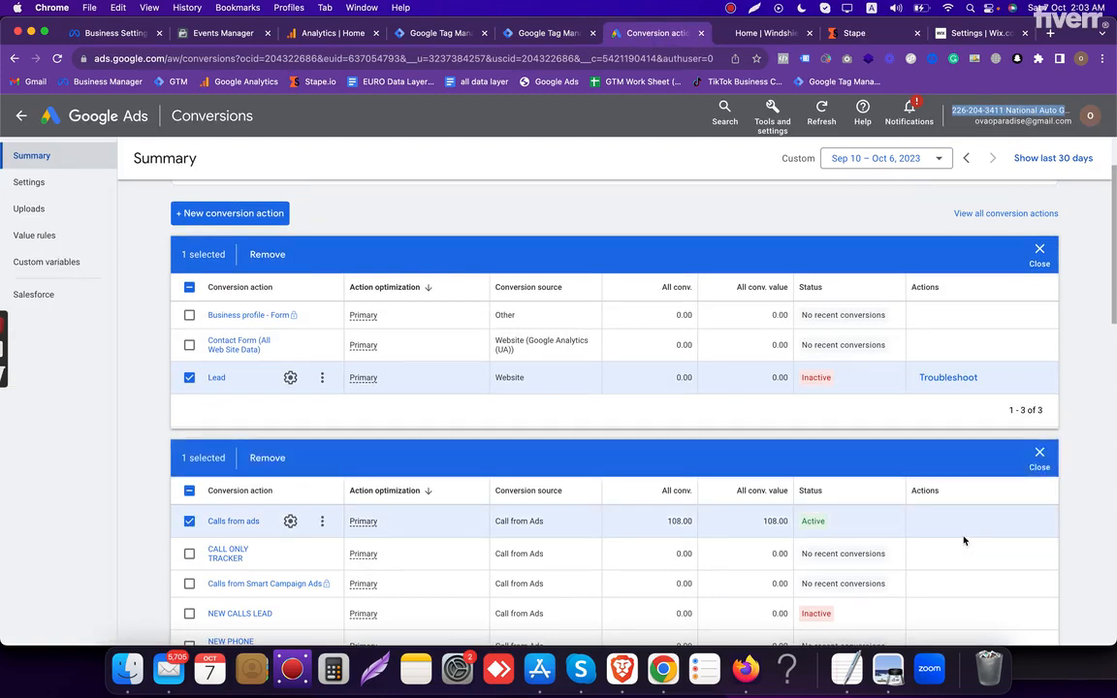
pyautogui.click(194, 521)
pyautogui.scroll(2, 603, 252)
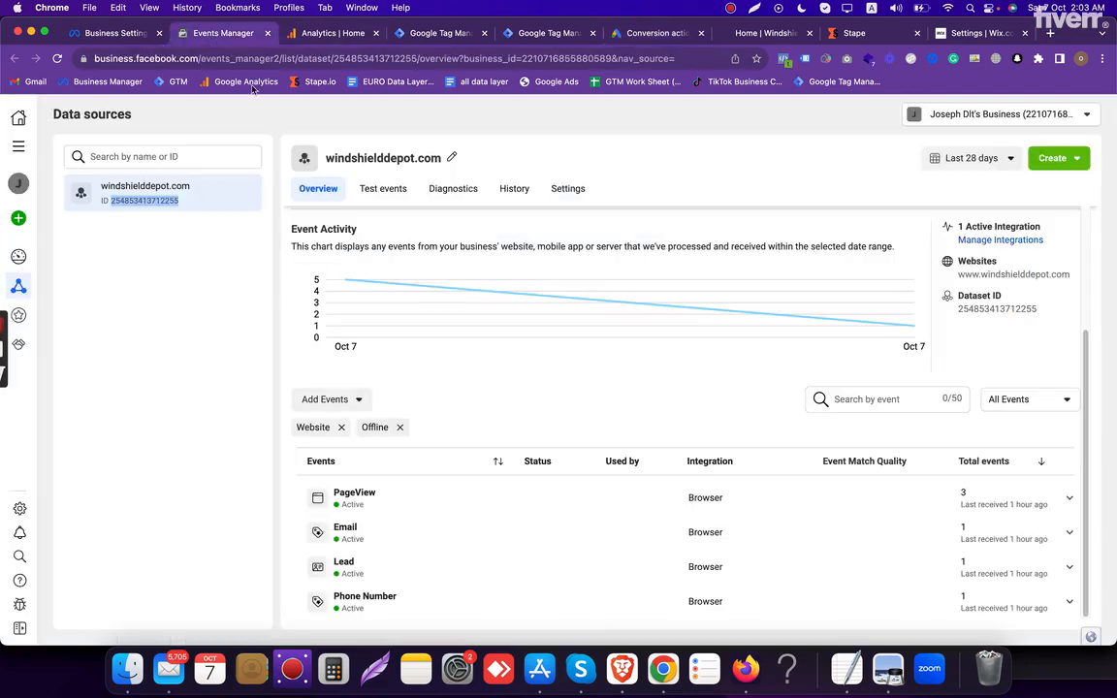
# - Open the test events of the windshielddepot.com dataset in Events Manager and clear the logged activity
pyautogui.click(199, 33)
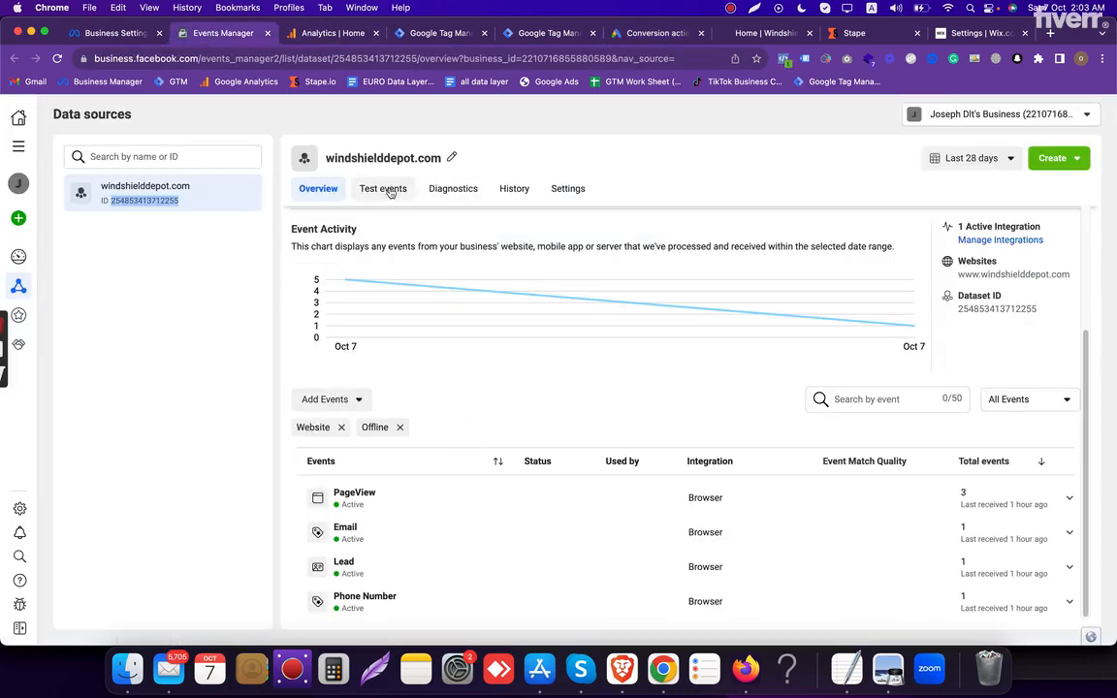
pyautogui.click(389, 190)
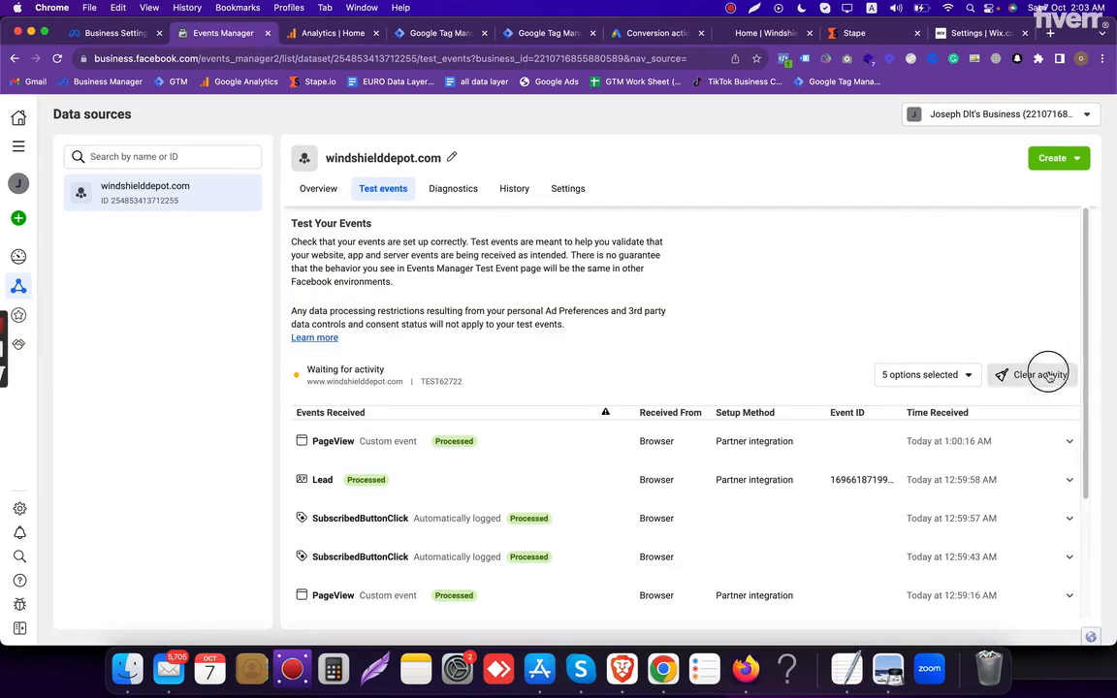
pyautogui.click(1038, 375)
pyautogui.click(701, 330)
pyautogui.hotkey('ctrl', 'Tab')
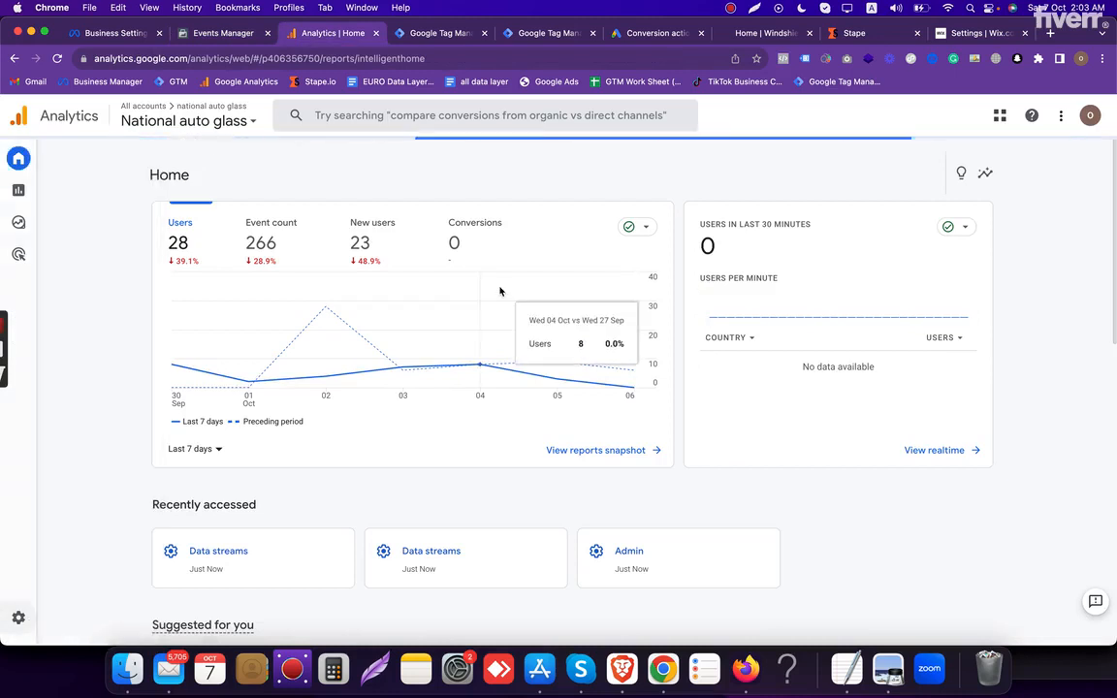
pyautogui.click(255, 31)
pyautogui.tripleClick(388, 194)
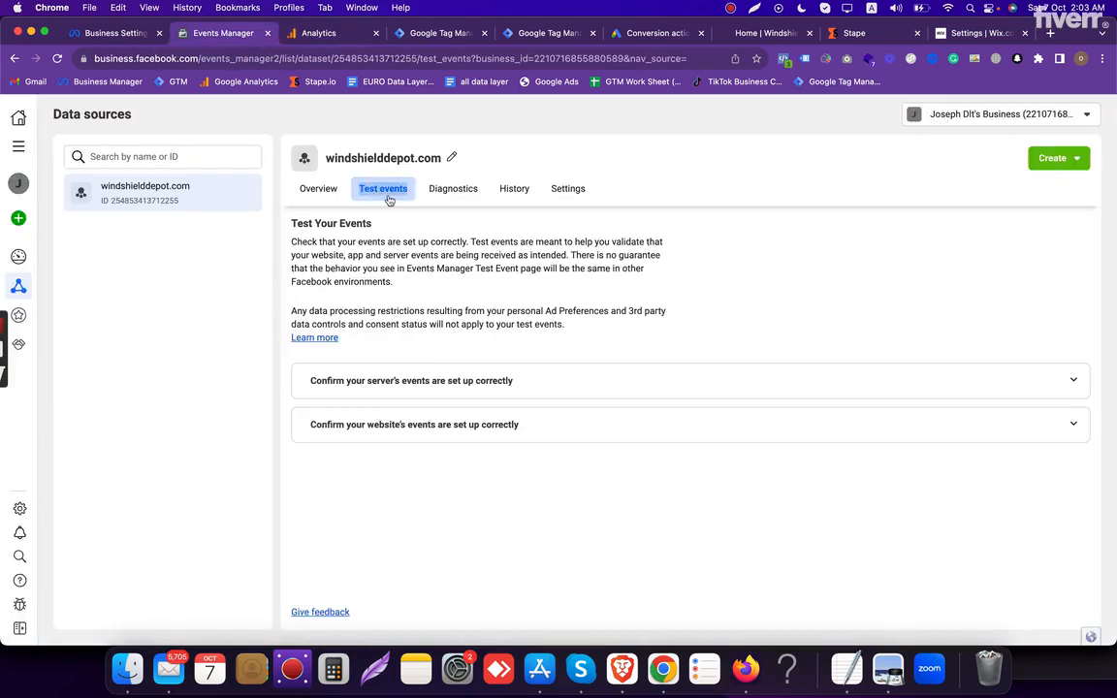
pyautogui.click(428, 428)
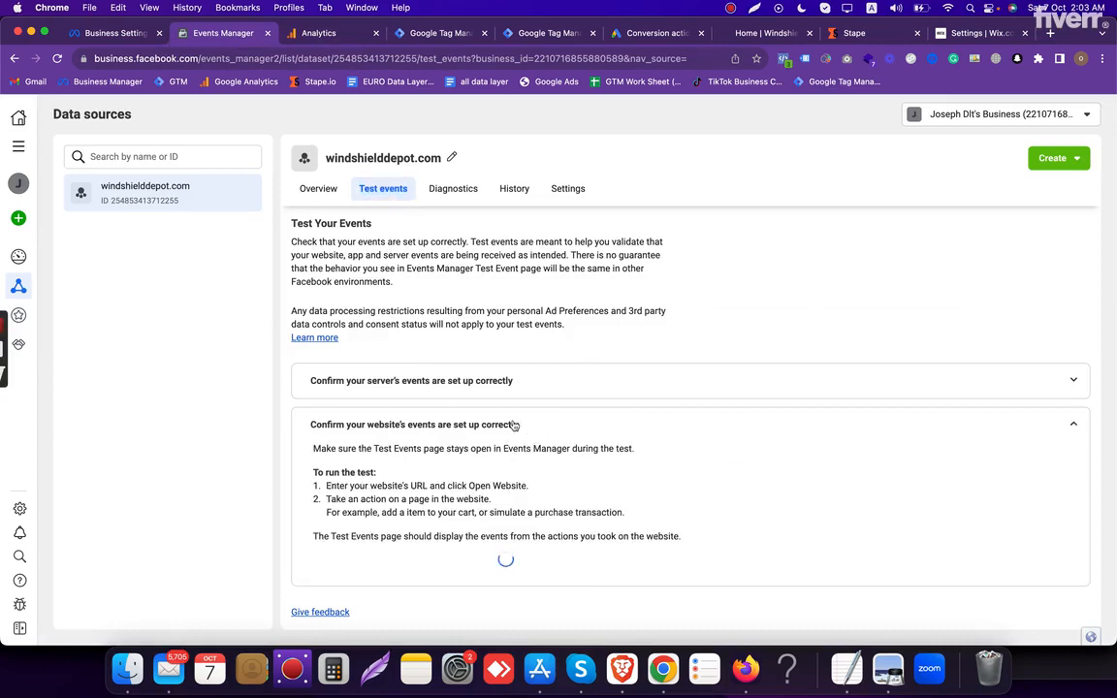
pyautogui.scroll(-1, 473, 441)
pyautogui.click(427, 536)
pyautogui.click(580, 567)
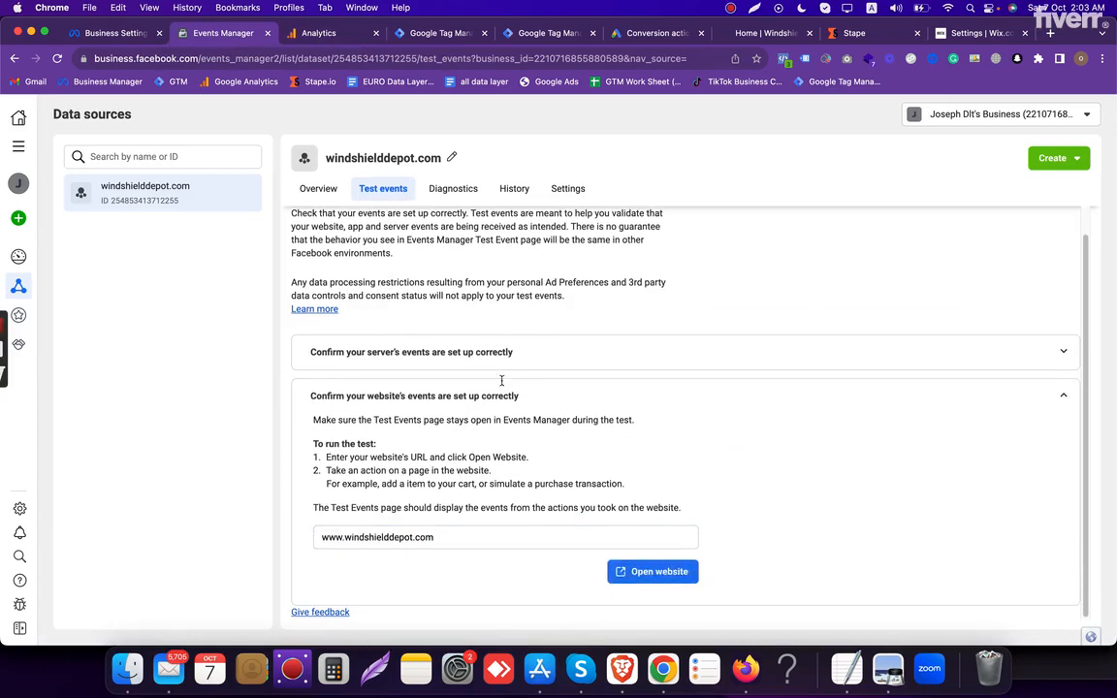
# - Open DebugView for the National auto glass property in Google Analytics
pyautogui.click(339, 37)
pyautogui.scroll(-2, 475, 470)
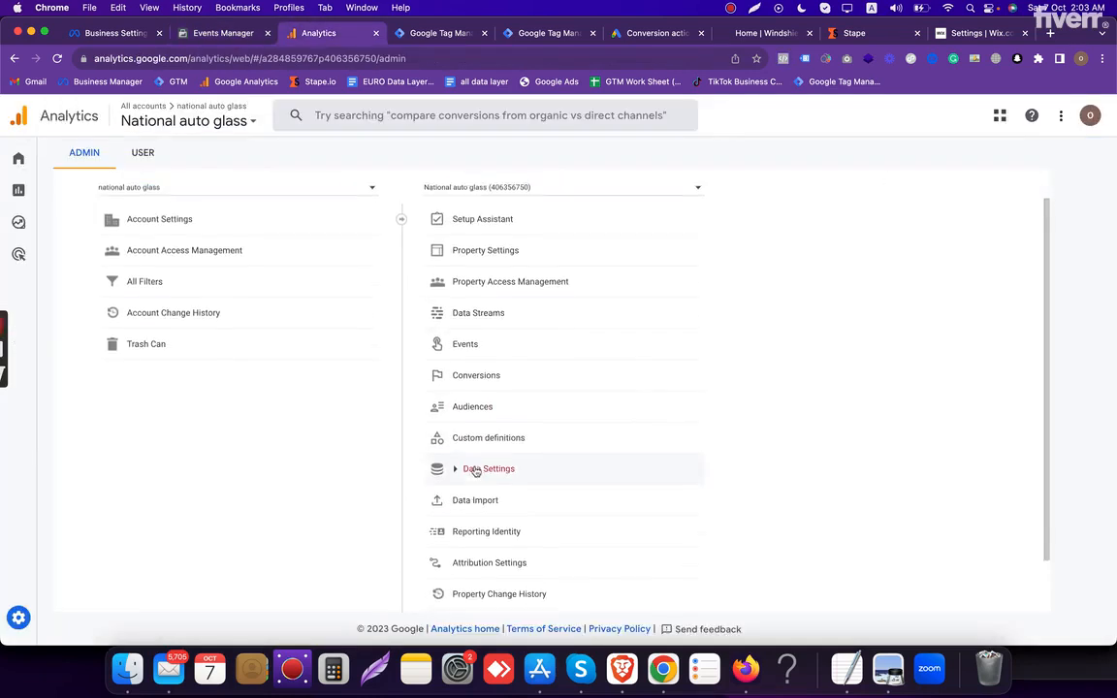
pyautogui.scroll(-1, 484, 493)
pyautogui.click(475, 597)
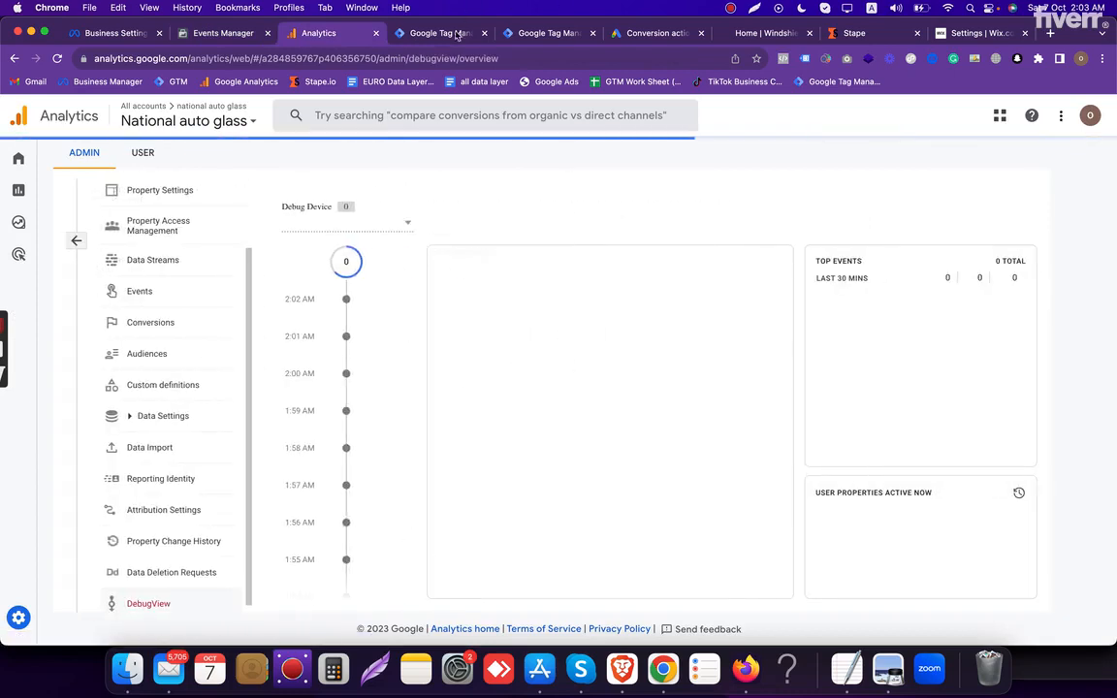
# - Start preview mode for the windshielddepot.com web container and its server container in Tag Manager
pyautogui.click(442, 32)
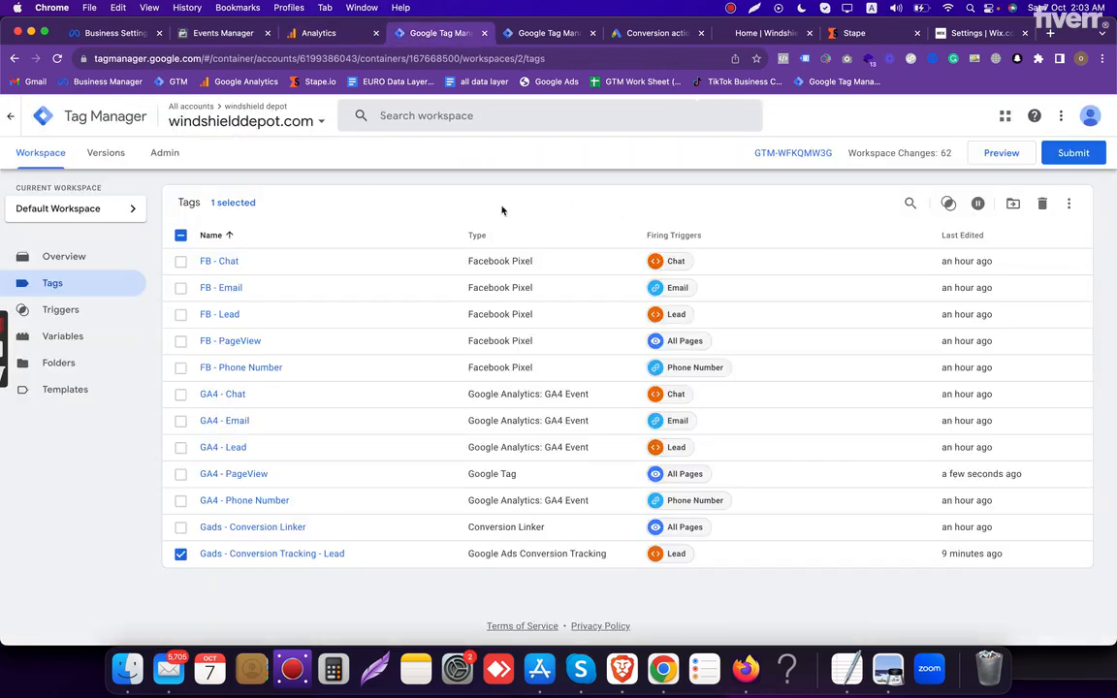
pyautogui.click(991, 157)
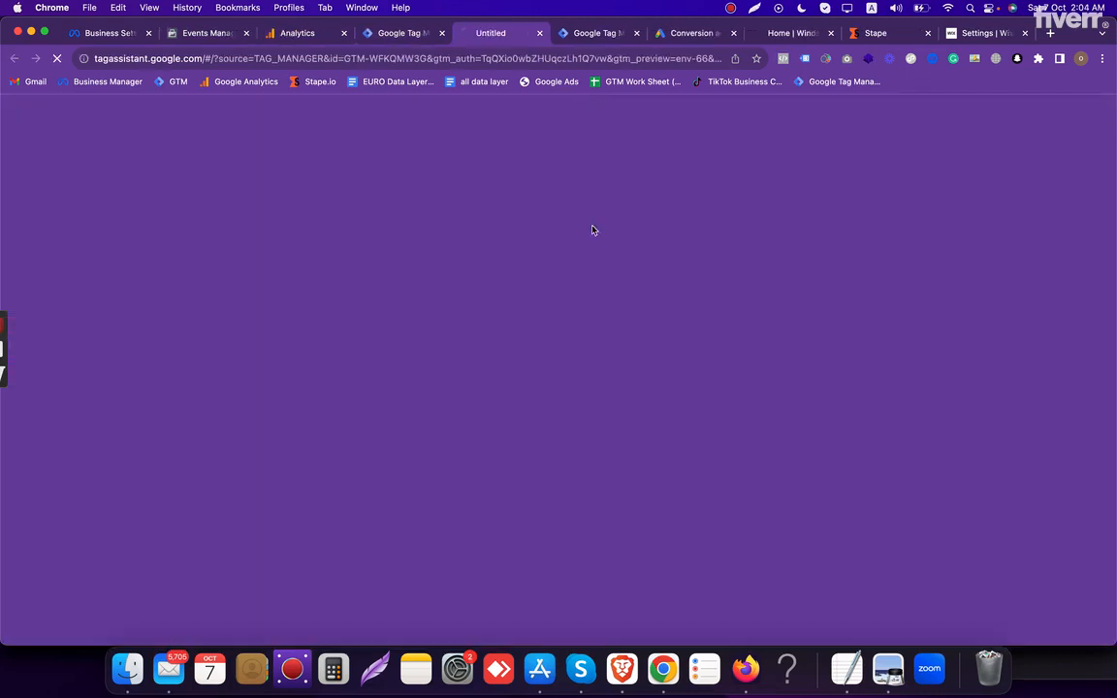
pyautogui.click(579, 35)
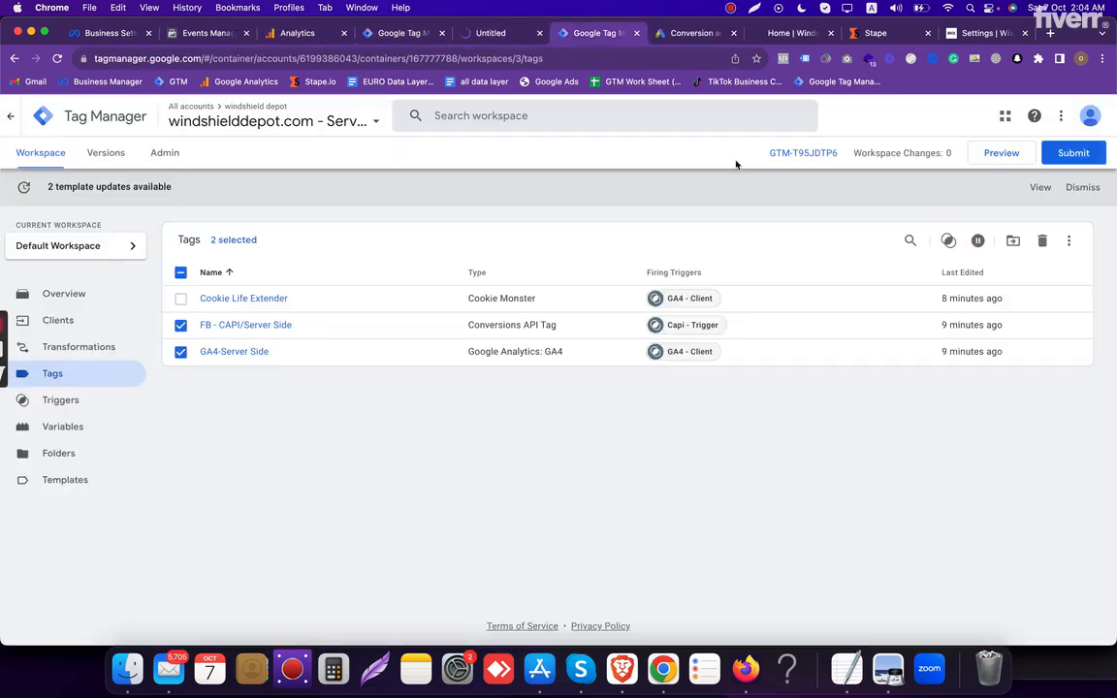
pyautogui.click(1001, 157)
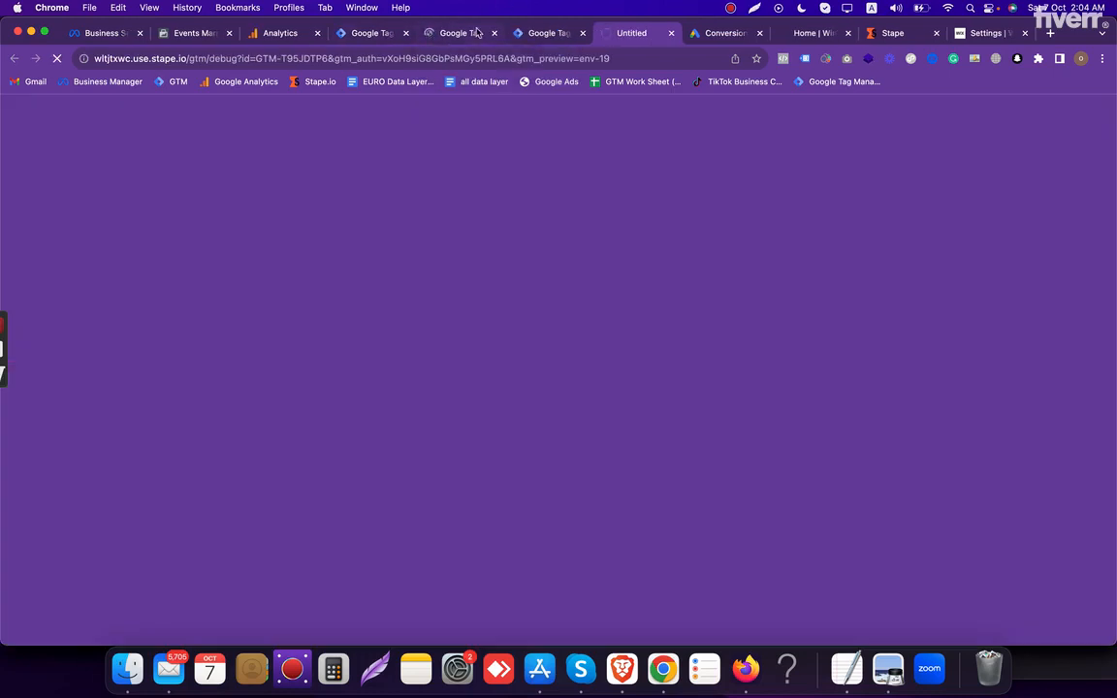
pyautogui.click(451, 33)
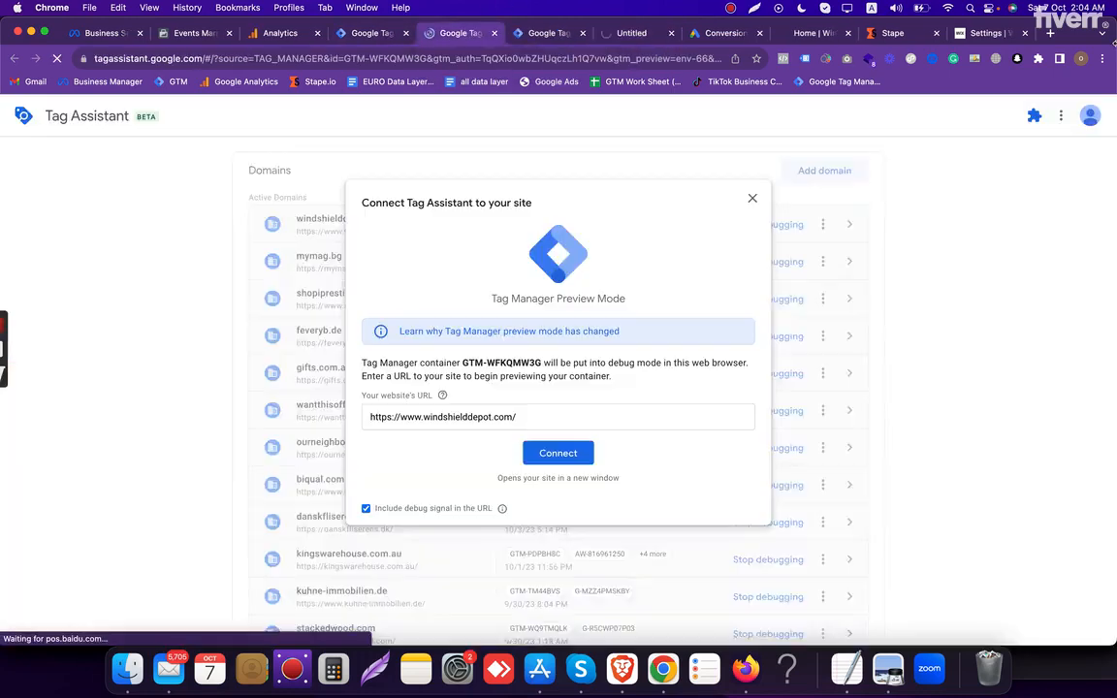
pyautogui.tripleClick(520, 419)
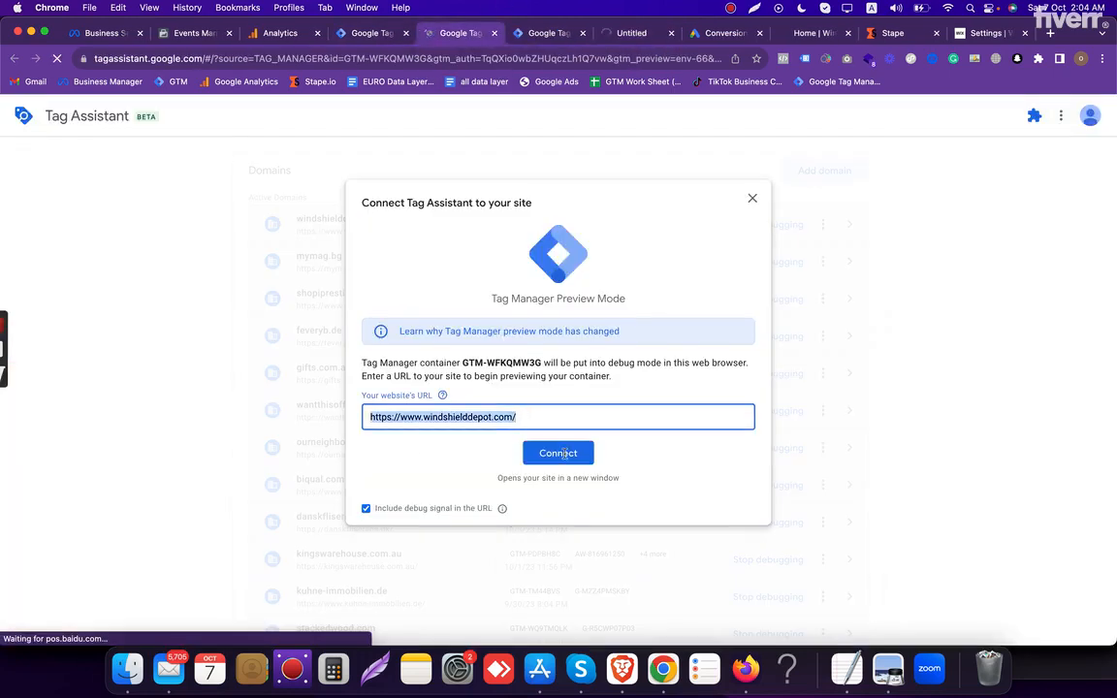
pyautogui.click(565, 456)
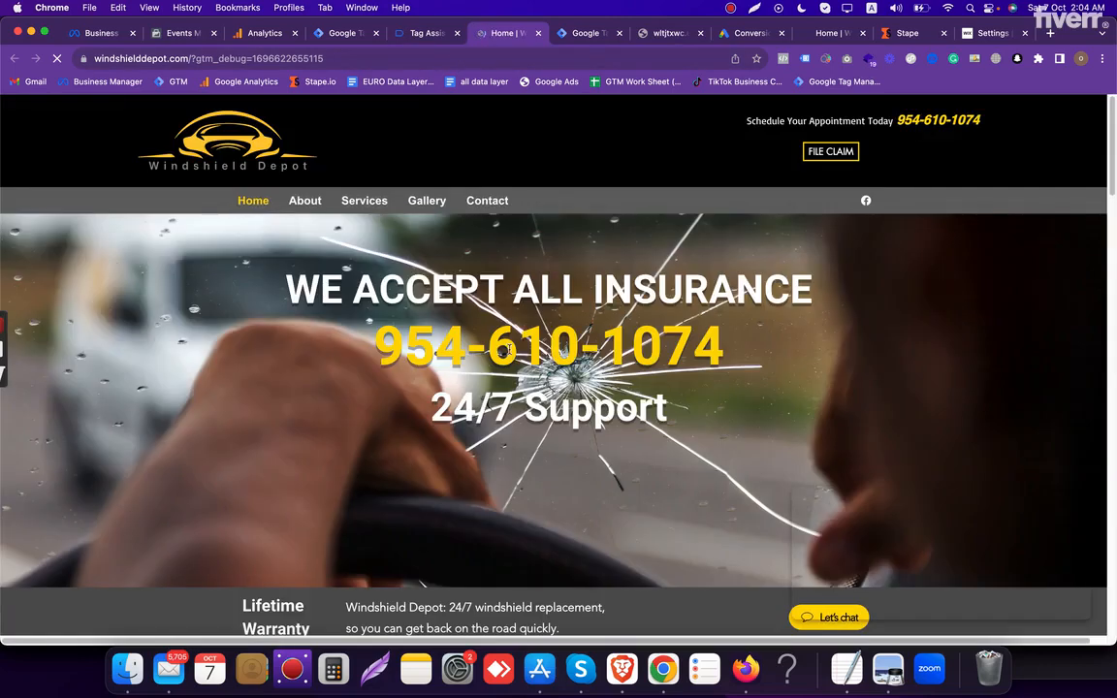
# - Continue past the Tag Assistant connection notice and check which web container tags fired on the home page
pyautogui.click(416, 33)
pyautogui.moveTo(505, 206); pyautogui.dragTo(651, 208)
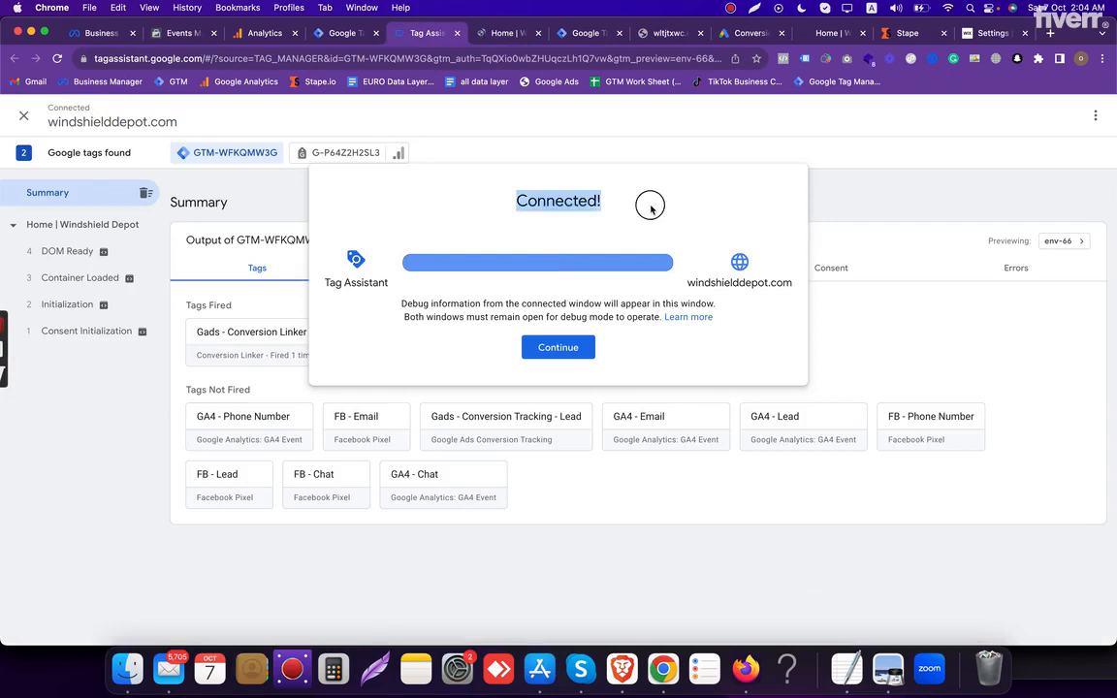
pyautogui.click(559, 347)
pyautogui.tripleClick(214, 307)
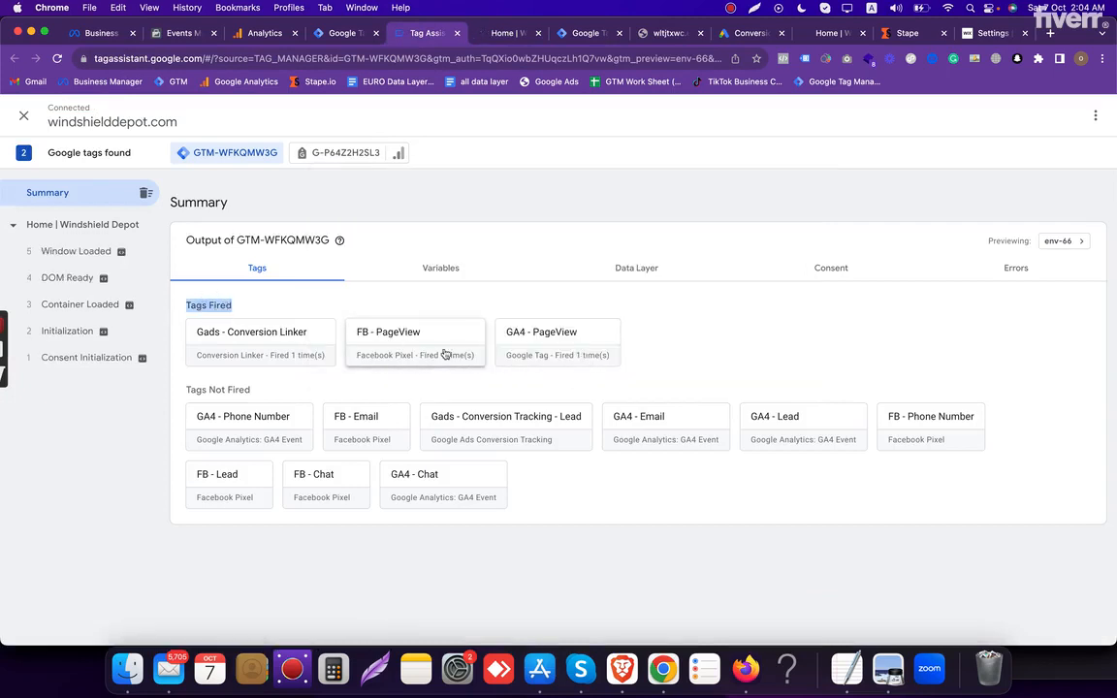
# - Check the server container's preview summary for evaluated tags
pyautogui.click(585, 34)
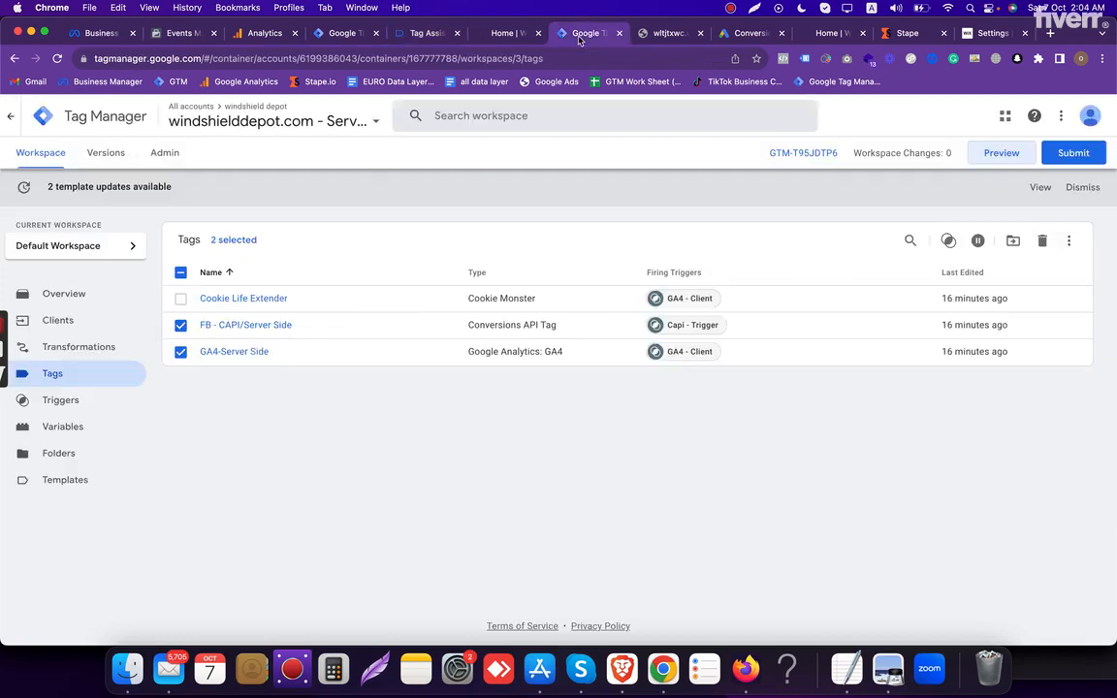
pyautogui.click(668, 34)
pyautogui.click(711, 426)
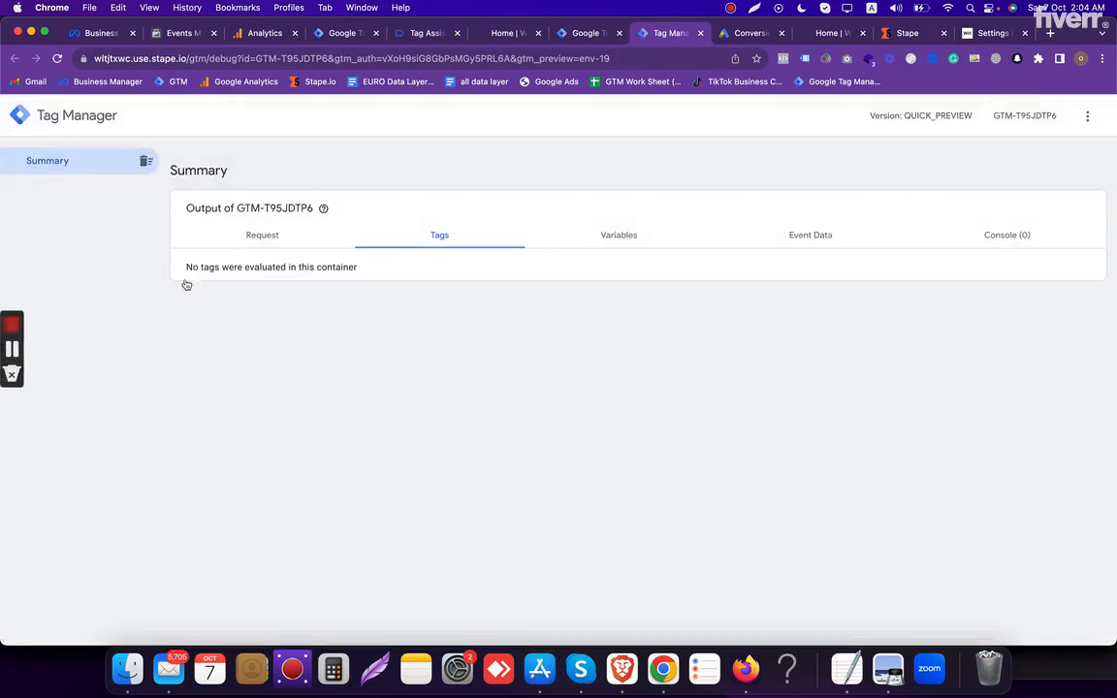
# - Move the Analytics and Events Manager browser tabs directly after the Tag Assistant tab, with Analytics first
pyautogui.click(580, 33)
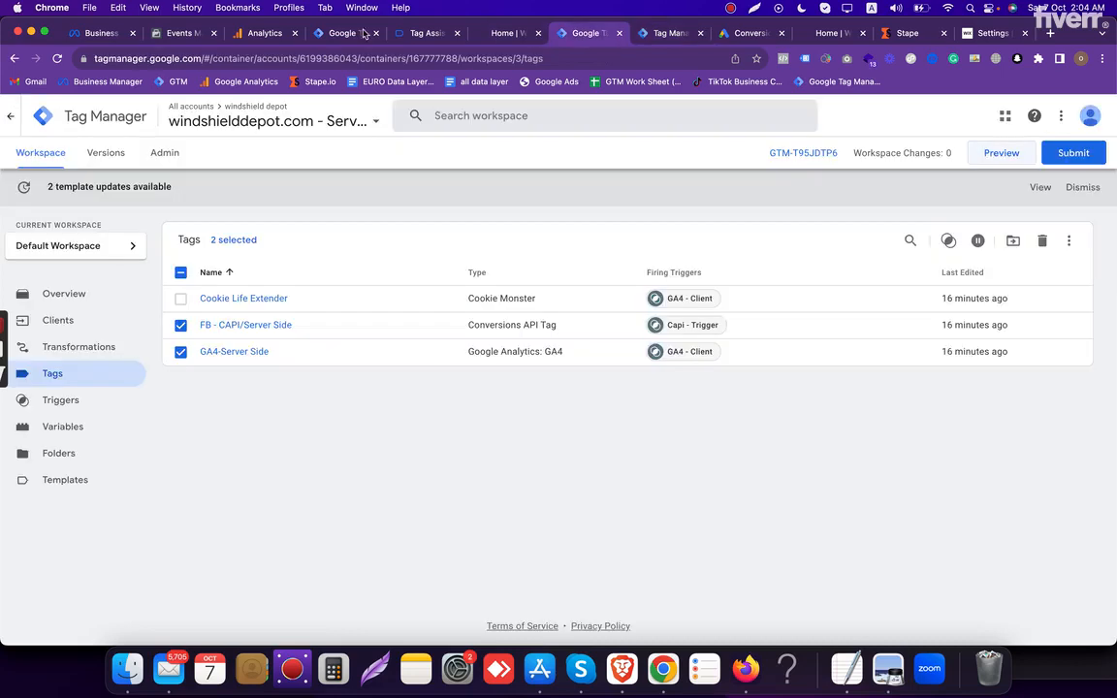
pyautogui.moveTo(182, 33); pyautogui.dragTo(416, 39)
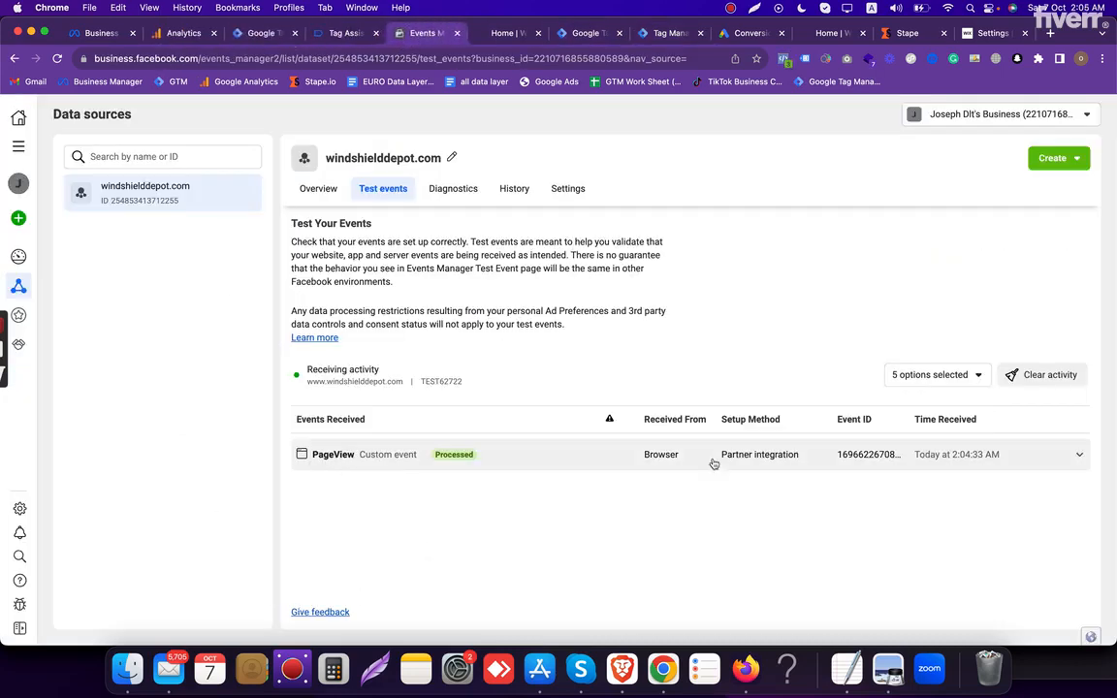
pyautogui.moveTo(157, 37); pyautogui.dragTo(329, 39)
# - Reload Analytics DebugView after looking at its debug device list to refresh the received events
pyautogui.click(362, 219)
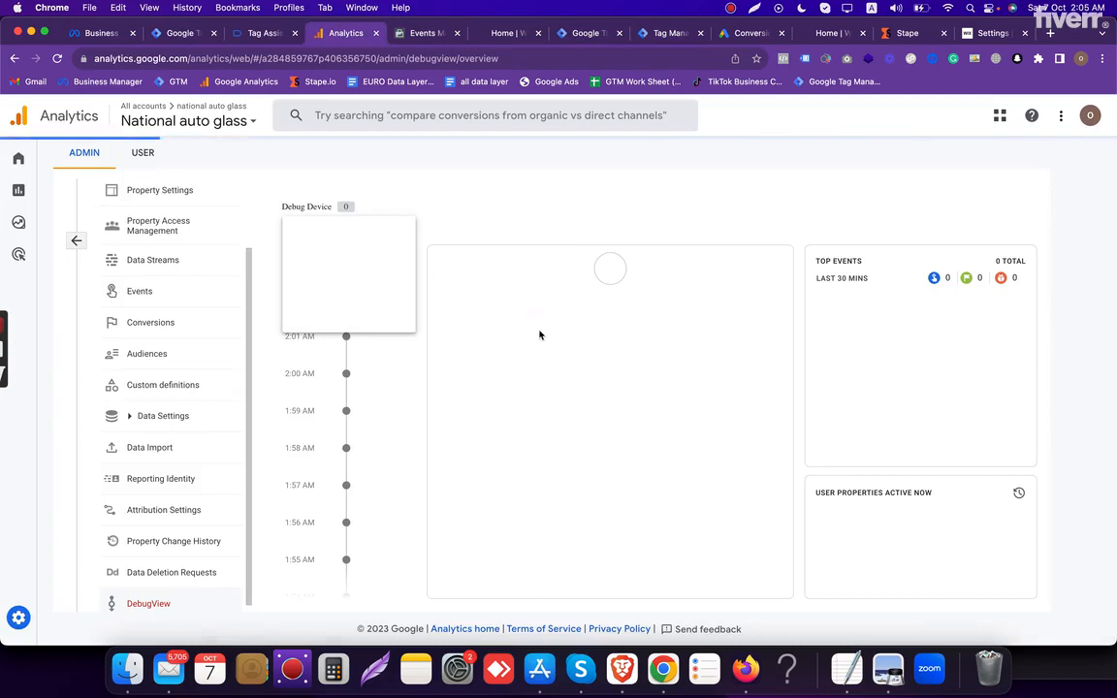
pyautogui.click(561, 204)
pyautogui.press('super+r')
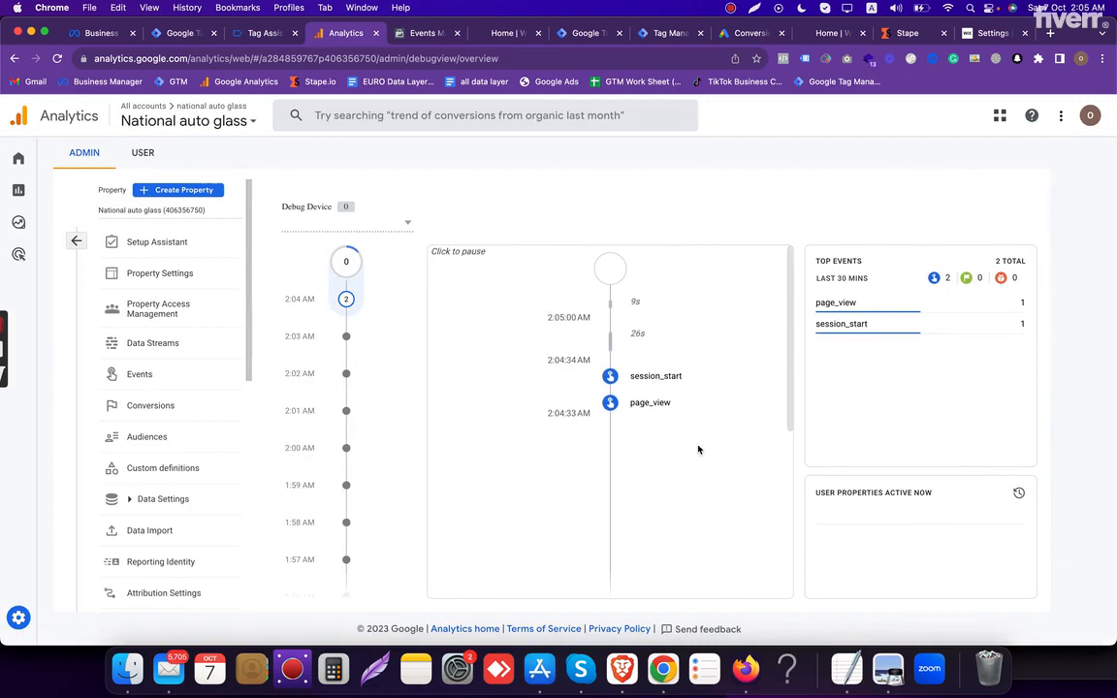
# - Trigger the phone number link on the connected Windshield Depot home page and decline opening Skype
pyautogui.click(579, 35)
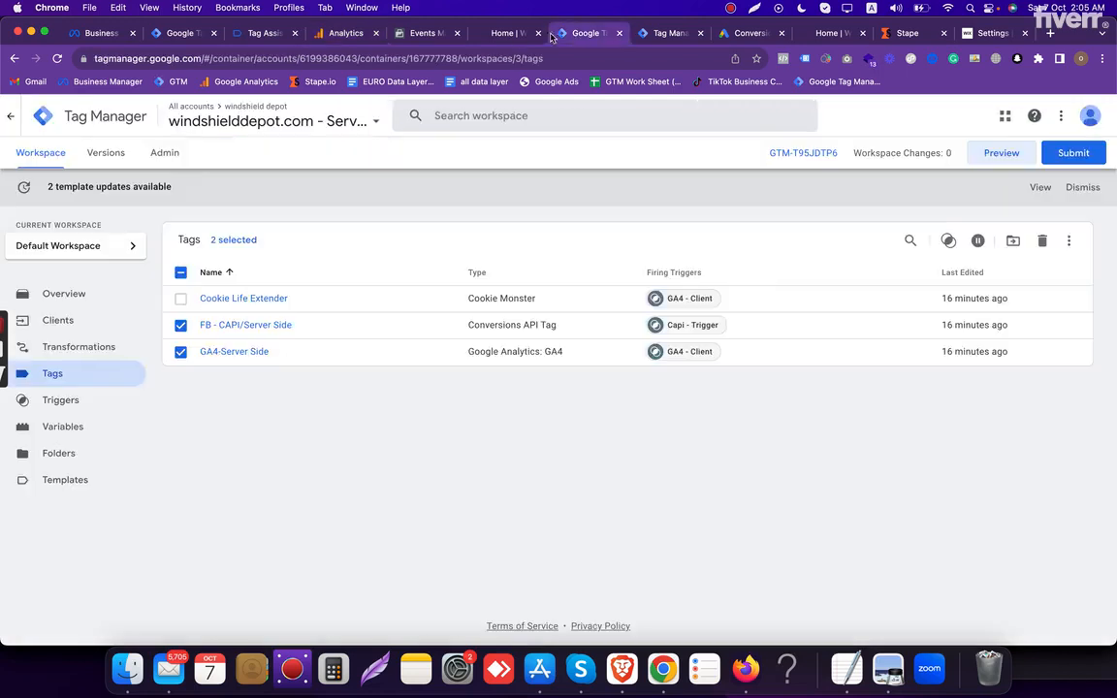
pyautogui.click(501, 37)
pyautogui.scroll(-2, 562, 338)
pyautogui.scroll(-3, 572, 330)
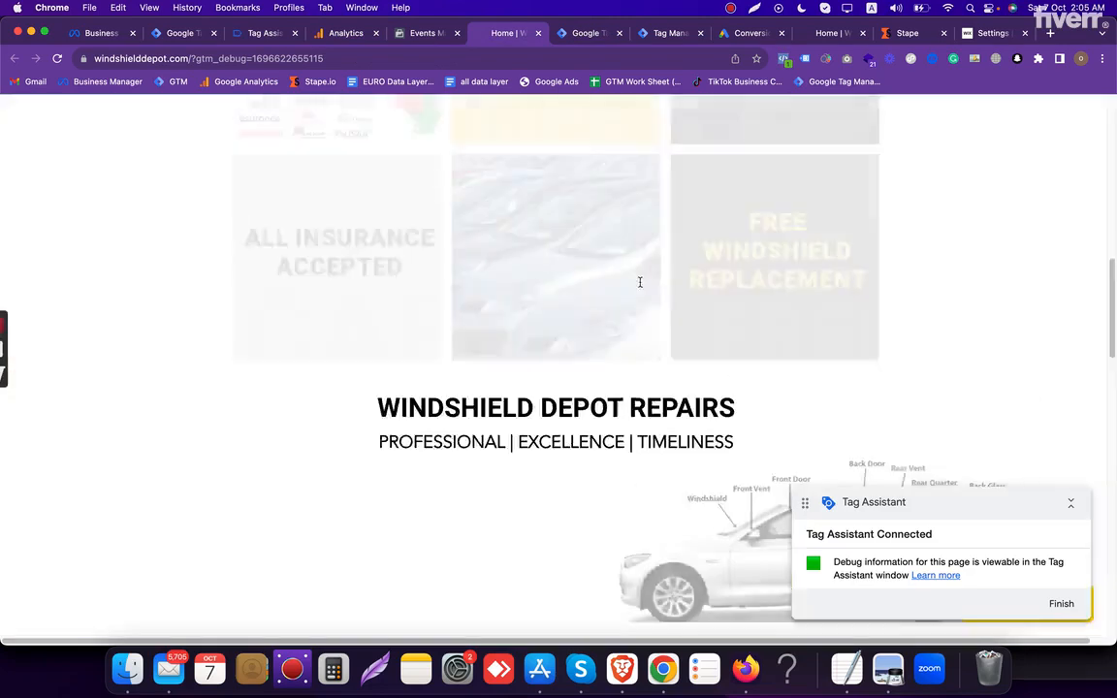
pyautogui.scroll(10, 585, 317)
pyautogui.click(735, 196)
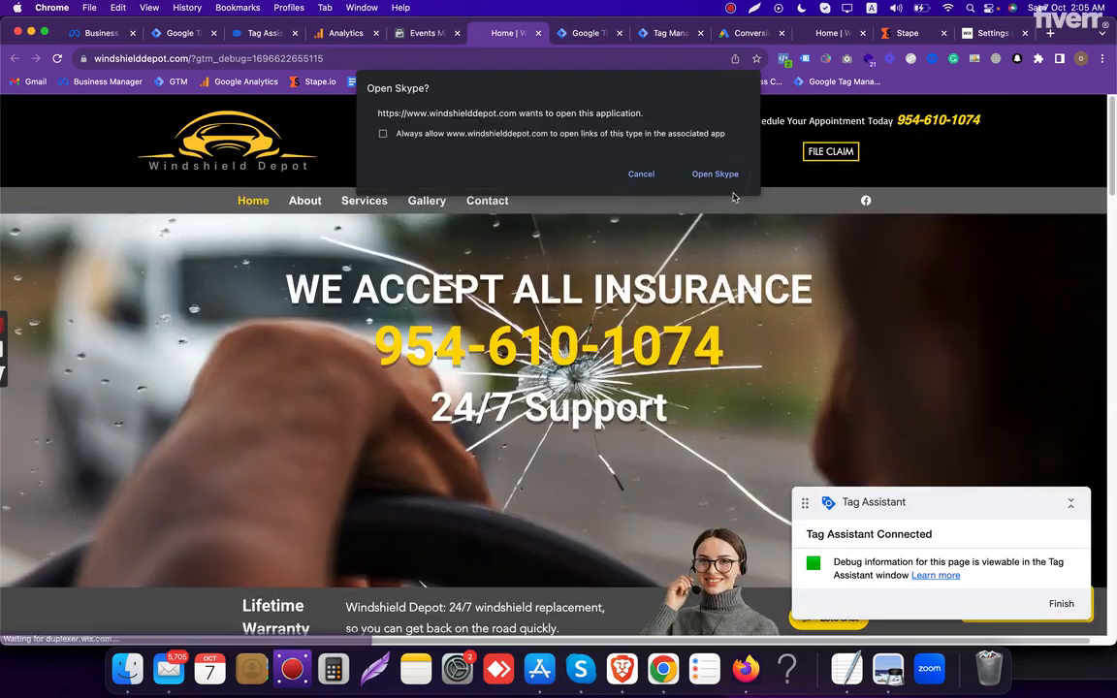
pyautogui.click(639, 176)
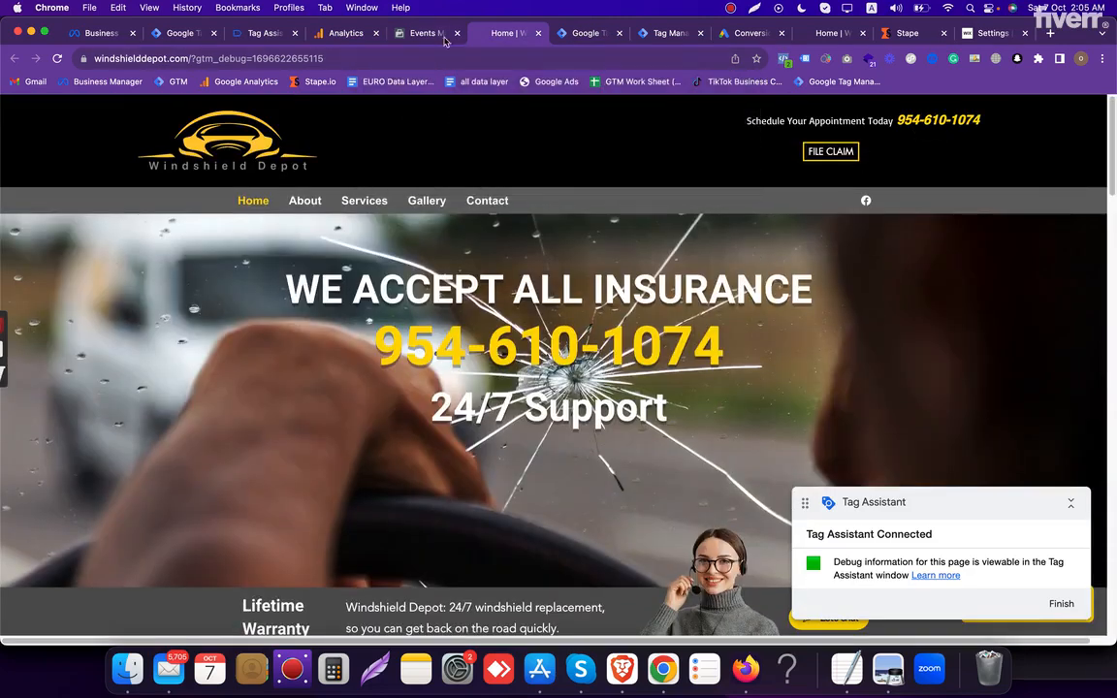
# - Check for the phone number event in the Meta test events, the server container preview and Analytics DebugView
pyautogui.click(446, 37)
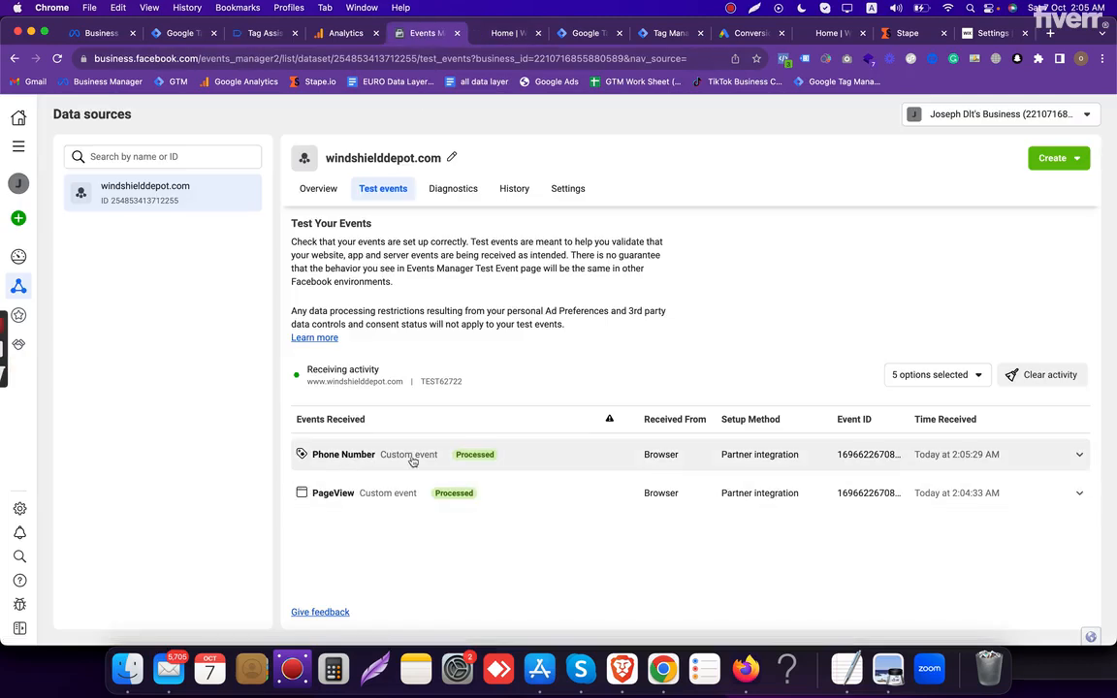
pyautogui.click(669, 35)
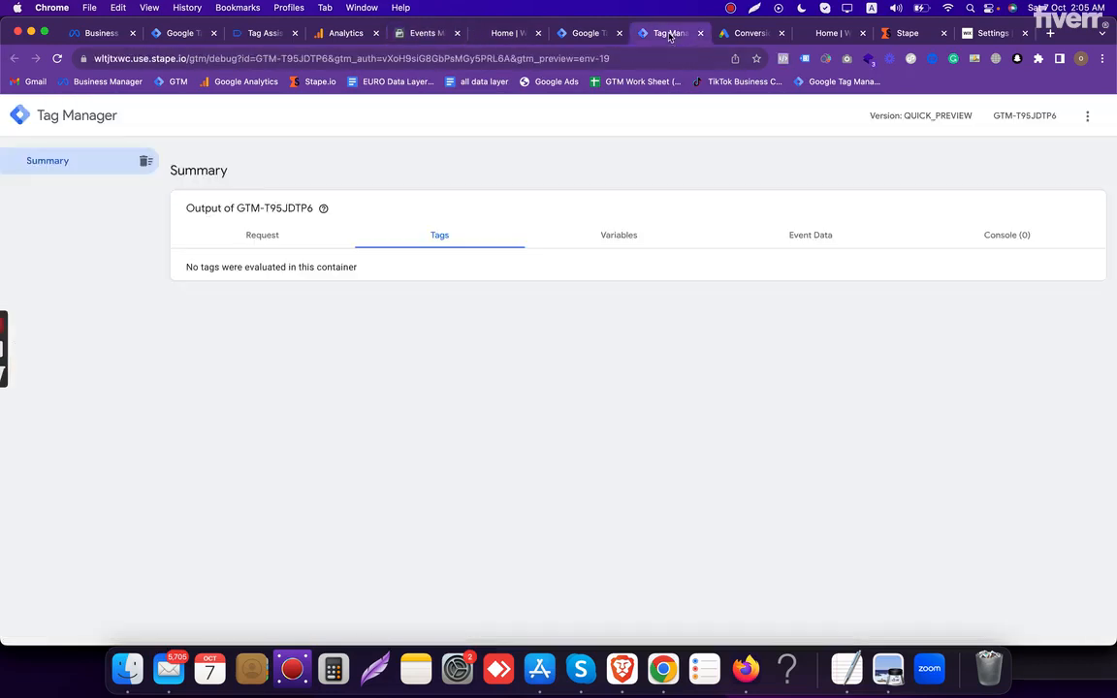
pyautogui.click(327, 39)
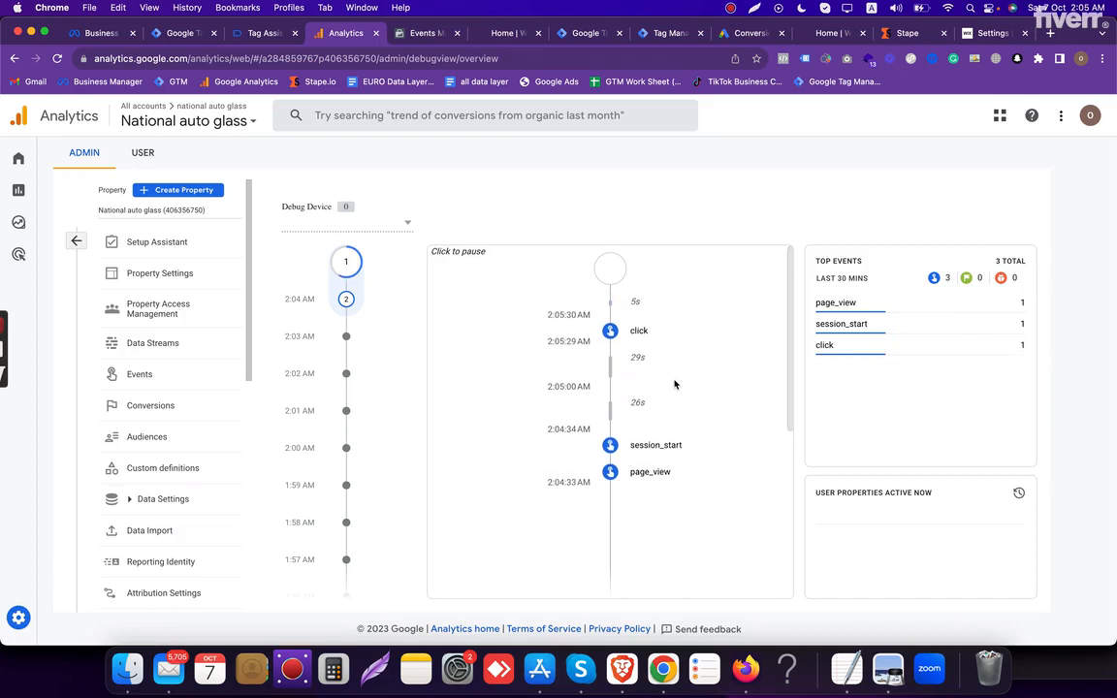
# - Inspect the Link Click events in Tag Assistant for fired phone number tags and recheck Analytics DebugView
pyautogui.click(588, 34)
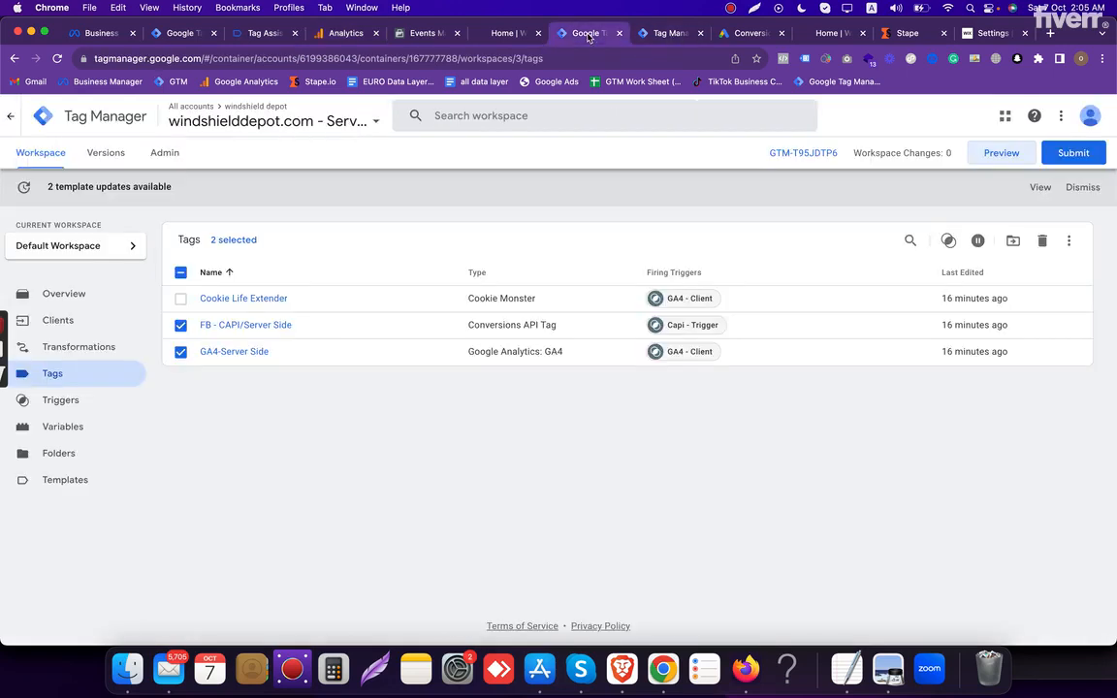
pyautogui.click(268, 34)
pyautogui.click(68, 277)
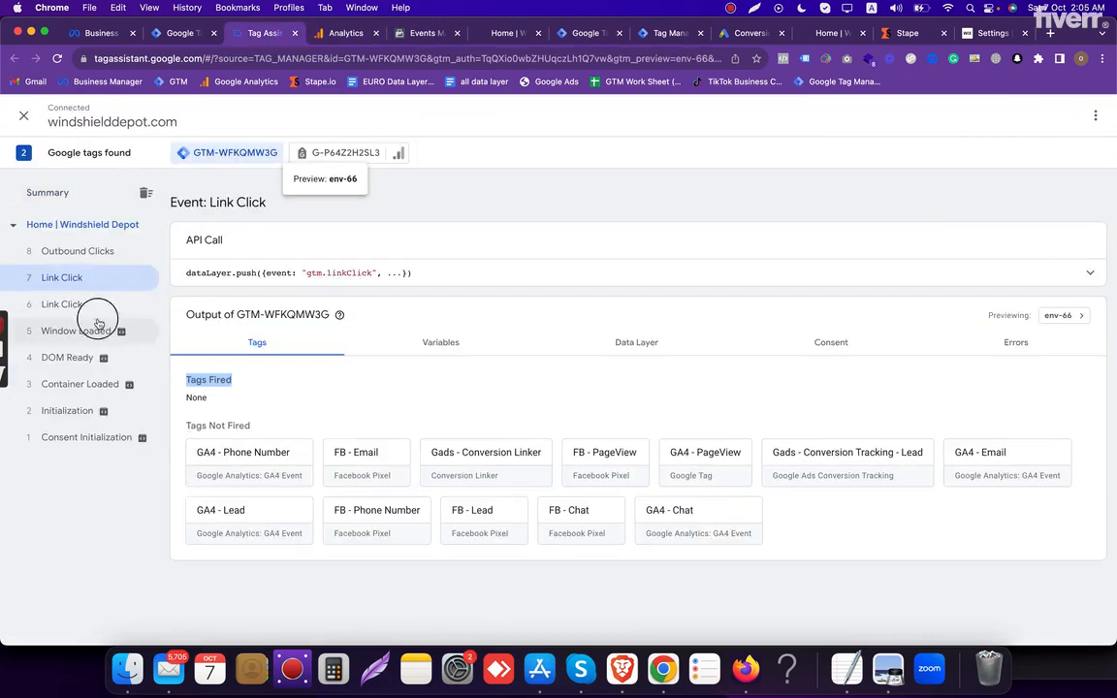
pyautogui.click(98, 326)
pyautogui.click(93, 304)
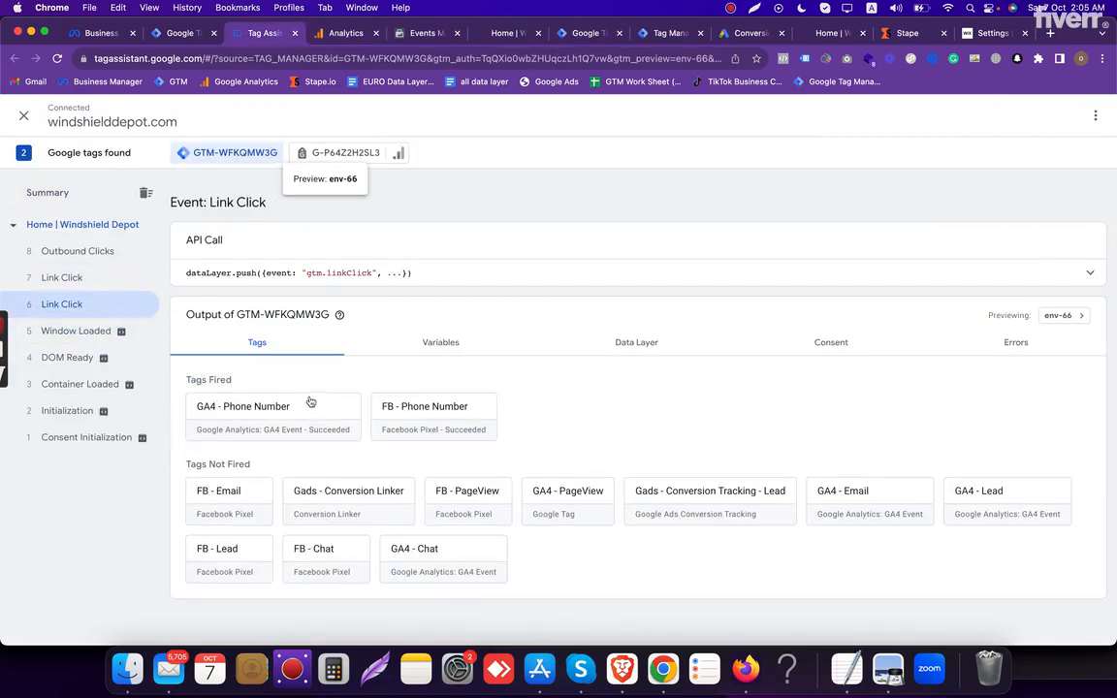
pyautogui.click(345, 32)
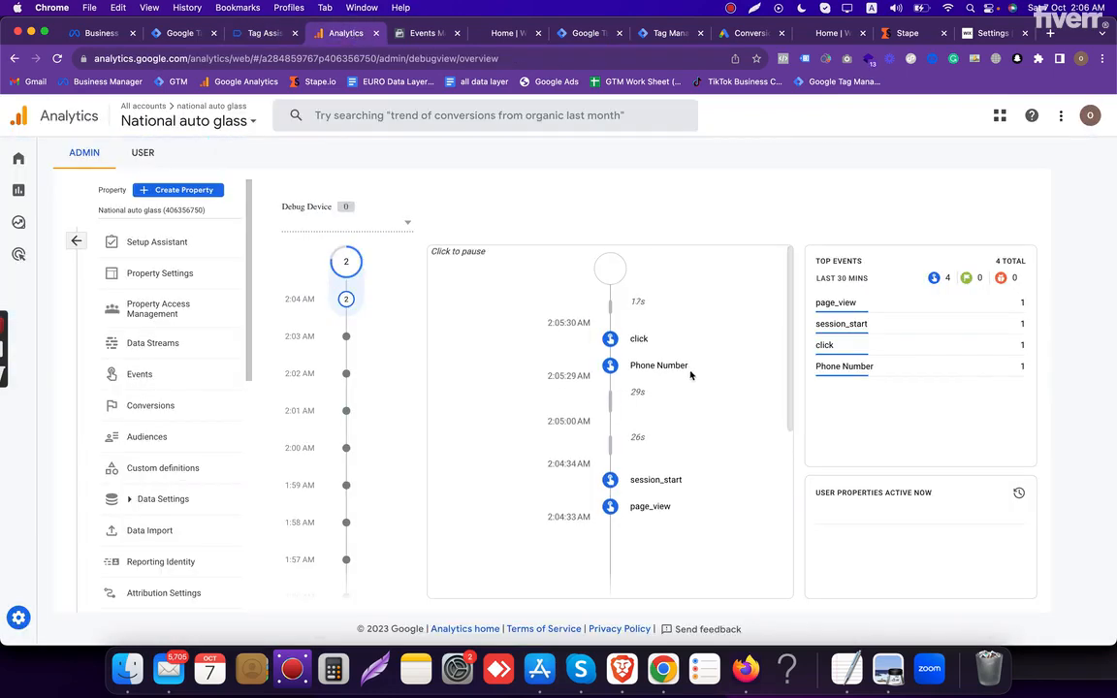
# - Trigger the email link in the Get in Touch section of the connected website, checking Meta's test events in between
pyautogui.click(504, 33)
pyautogui.scroll(-10, 657, 306)
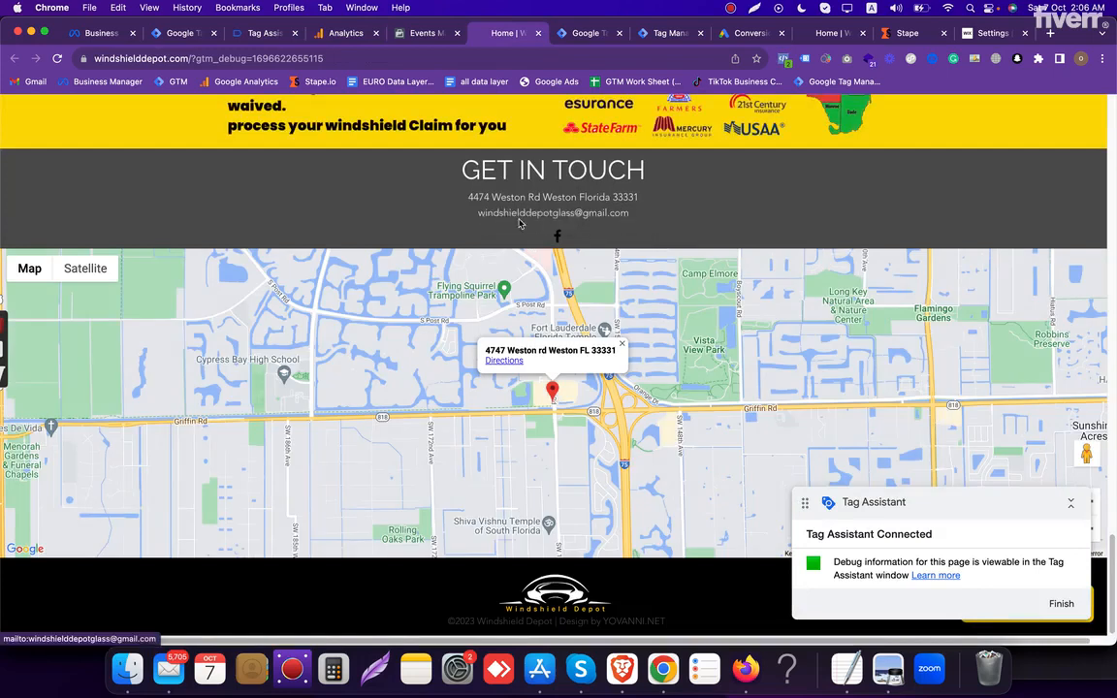
pyautogui.click(426, 33)
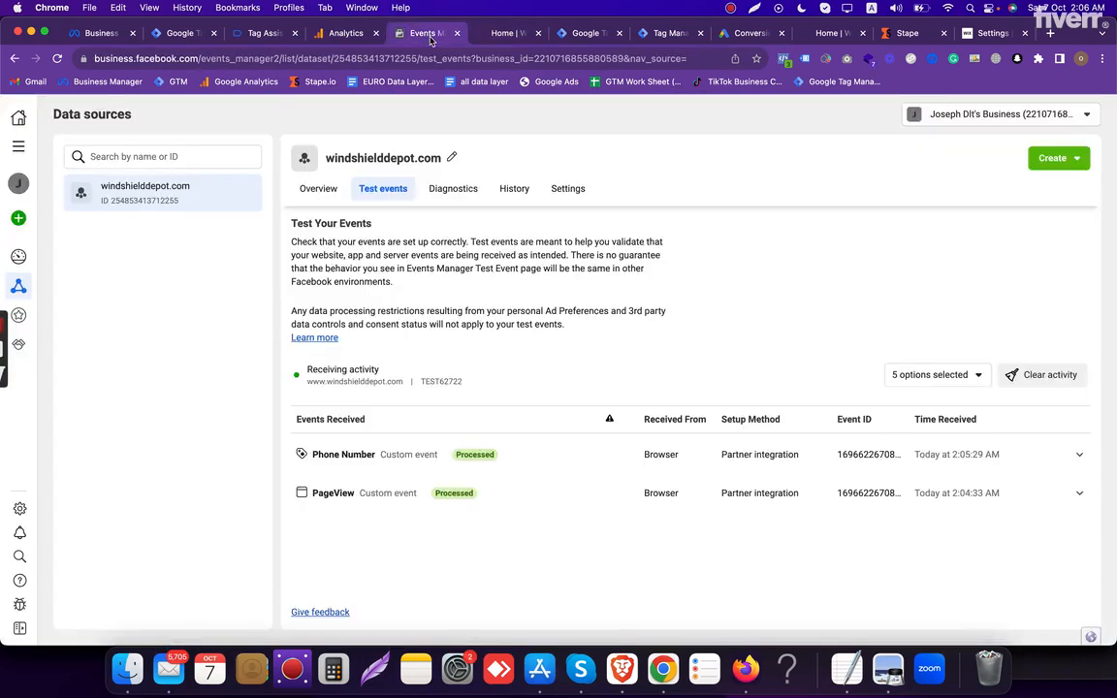
pyautogui.click(505, 33)
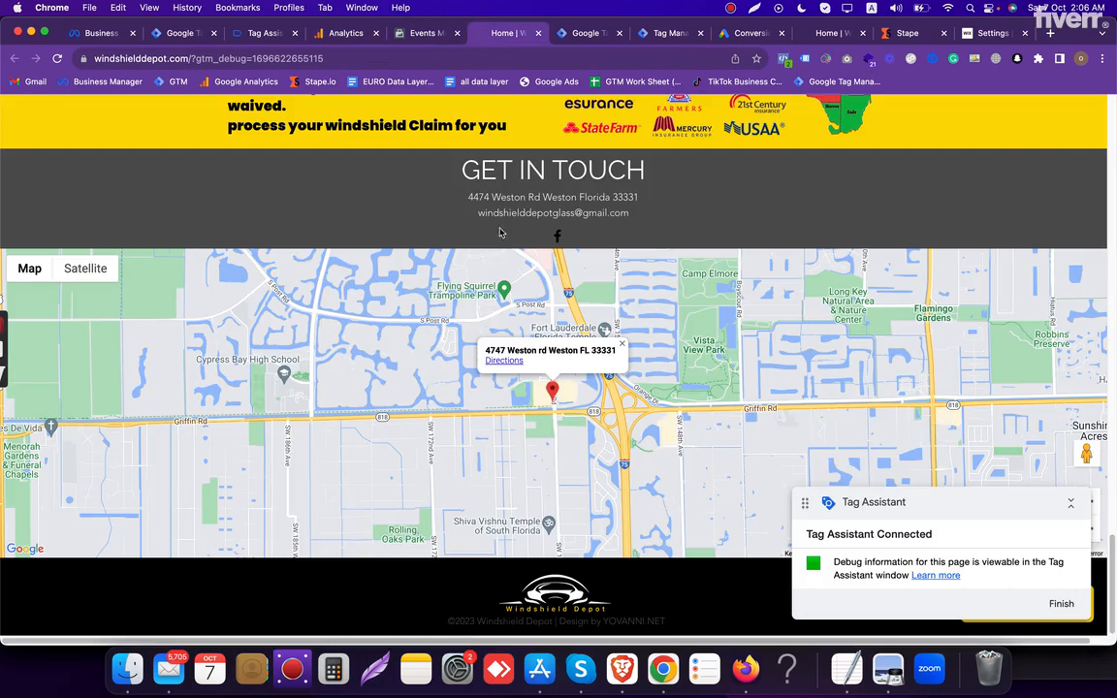
pyautogui.click(455, 206)
# - Check Meta's test events for the email event and inspect the tags fired on Link Click event 11 in Tag Assistant
pyautogui.click(413, 35)
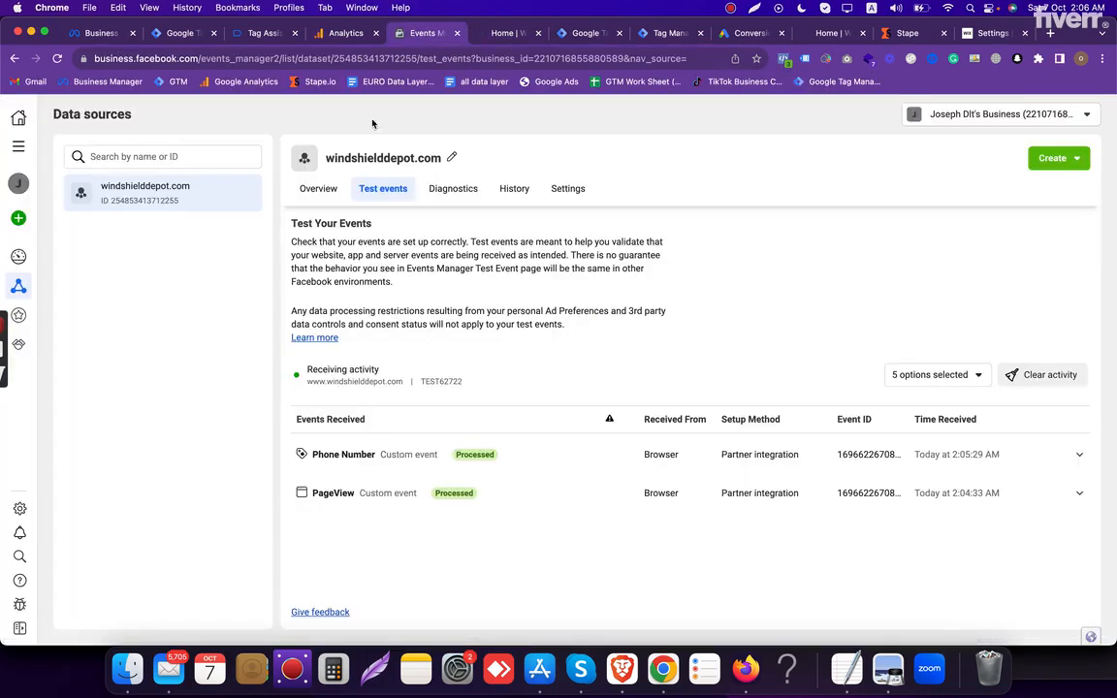
pyautogui.click(275, 35)
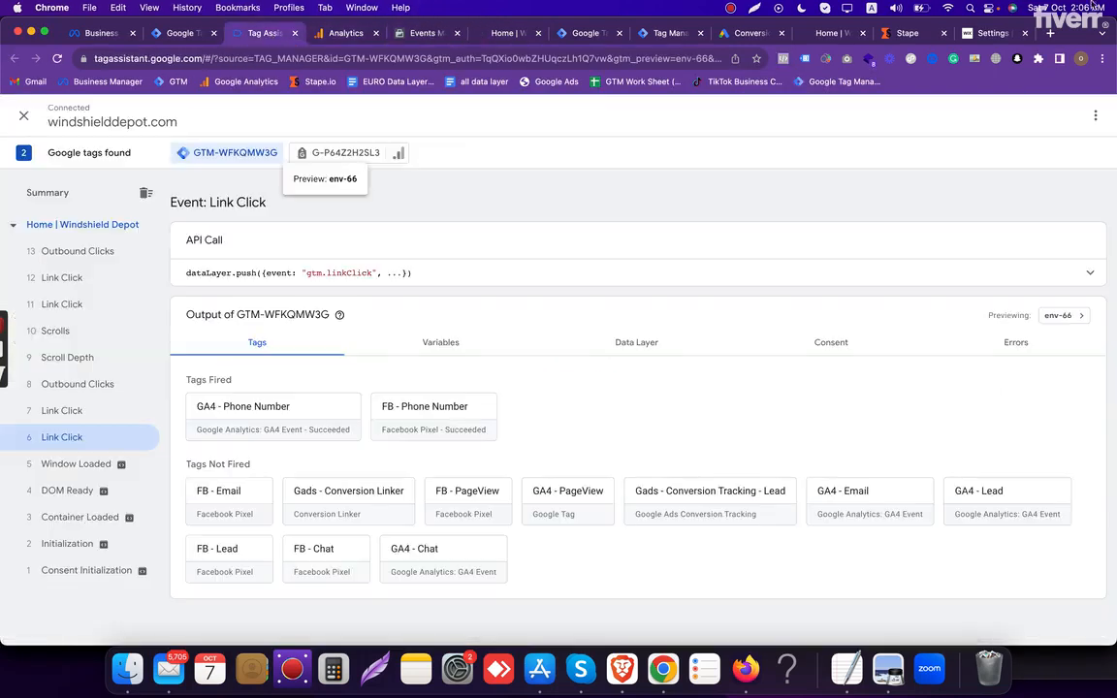
pyautogui.click(63, 304)
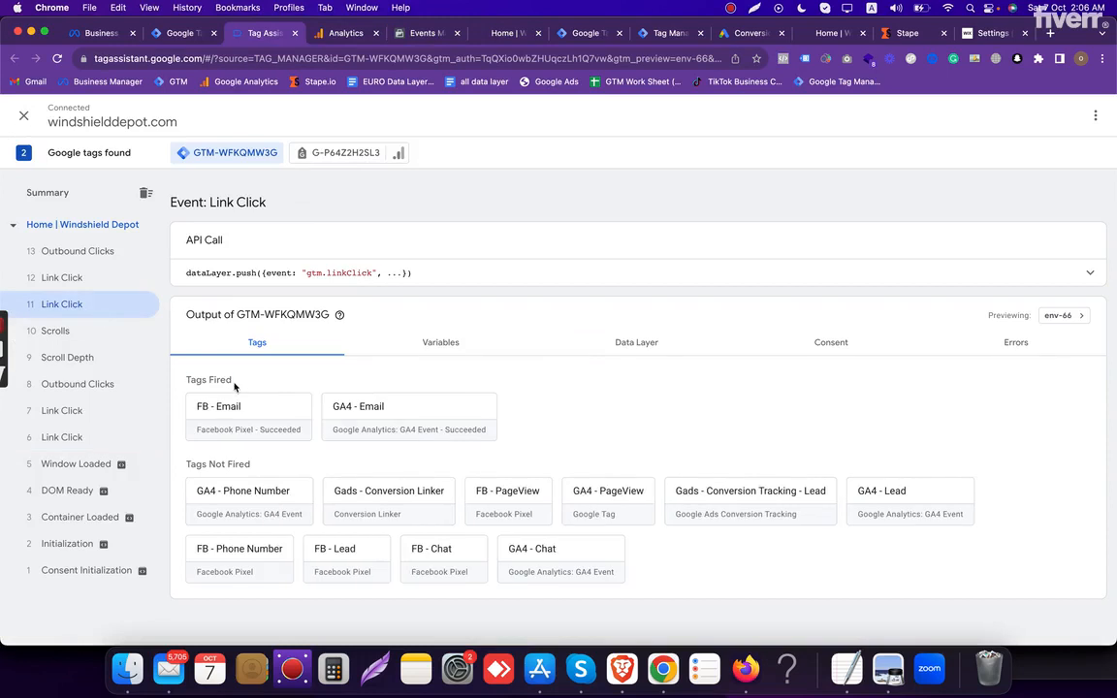
pyautogui.tripleClick(237, 381)
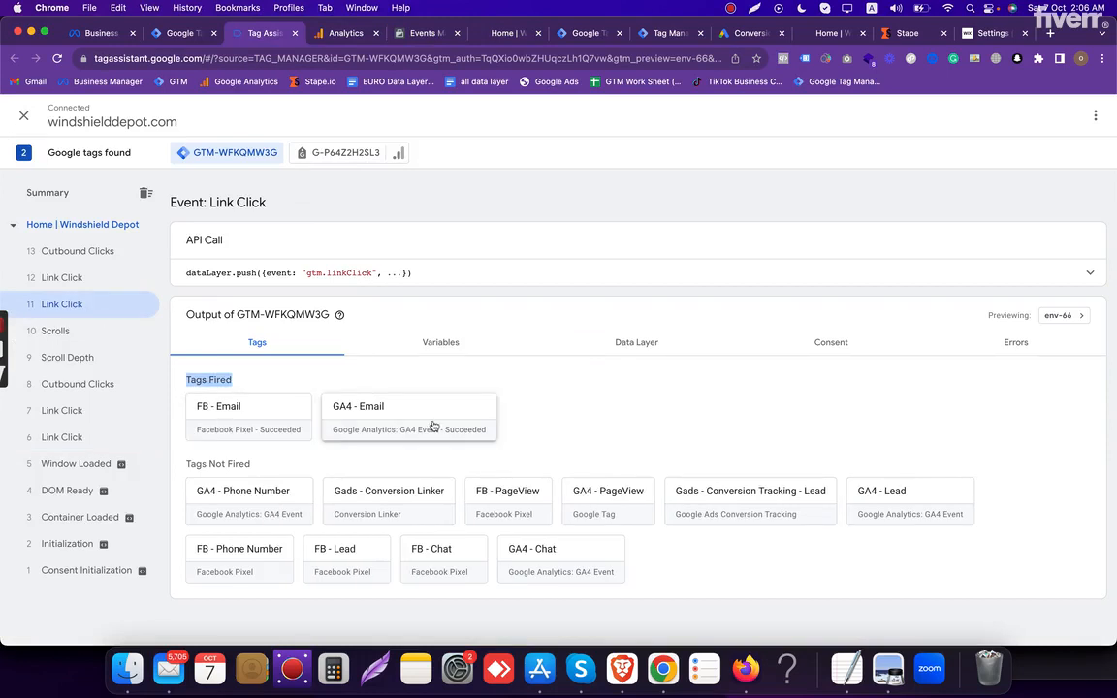
# - Check for the email event in Meta's test events and Google Analytics DebugView
pyautogui.click(398, 34)
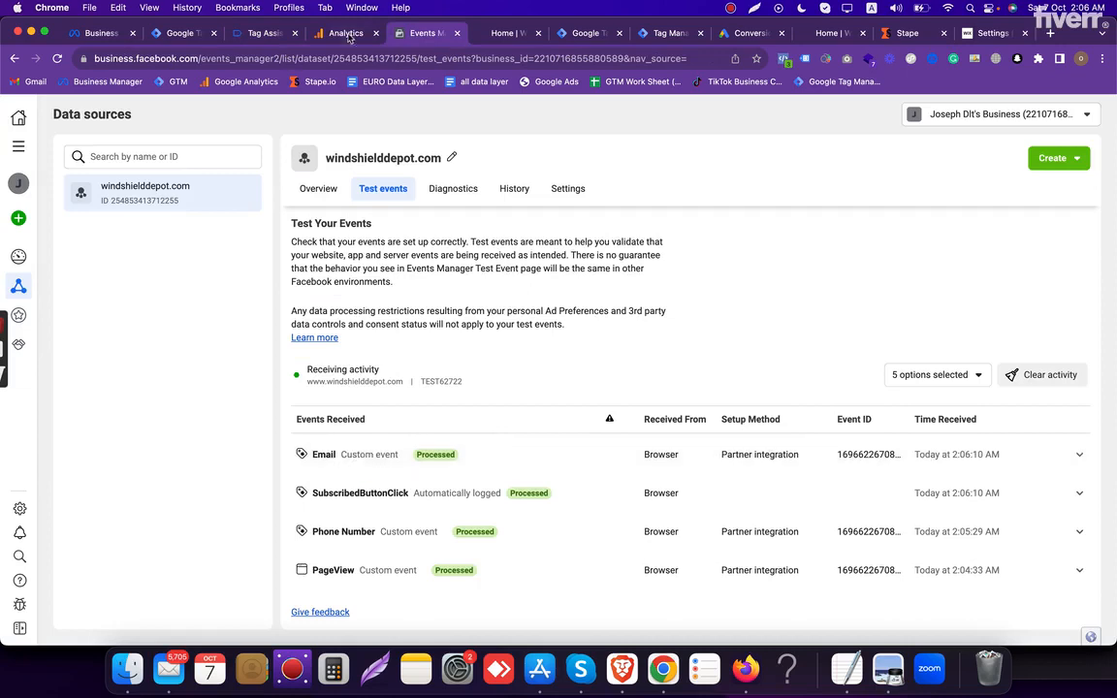
pyautogui.click(317, 35)
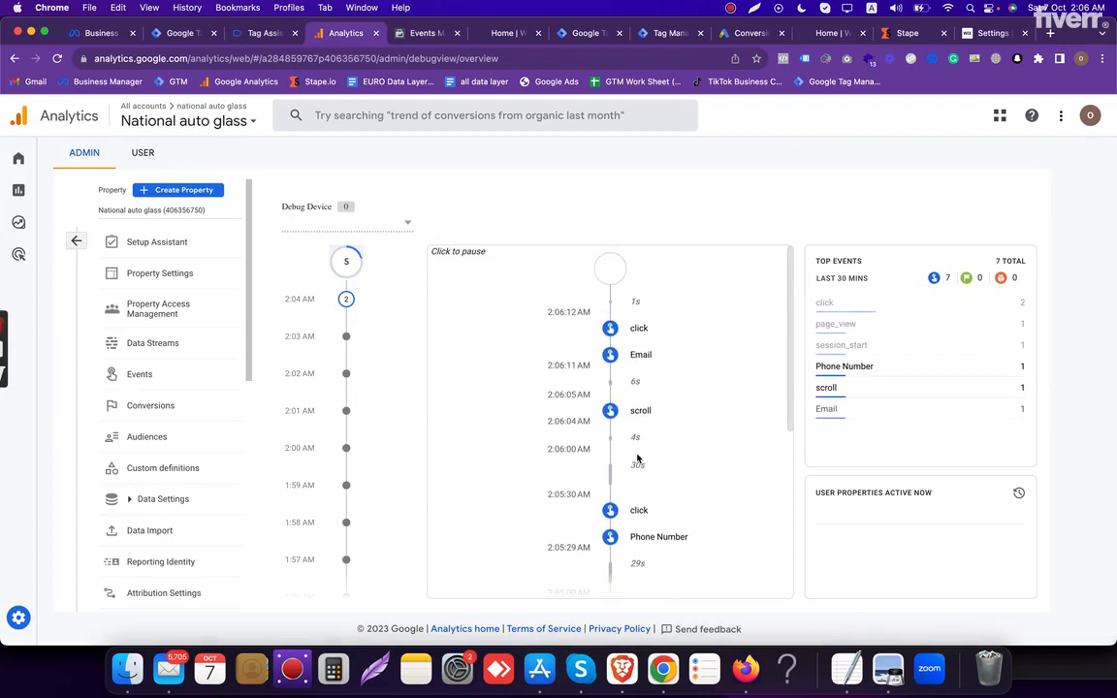
# - Open the Windshield Depot Contact page and fill the Get a Price Quote form's name, email and phone fields with the saved test details
pyautogui.click(505, 33)
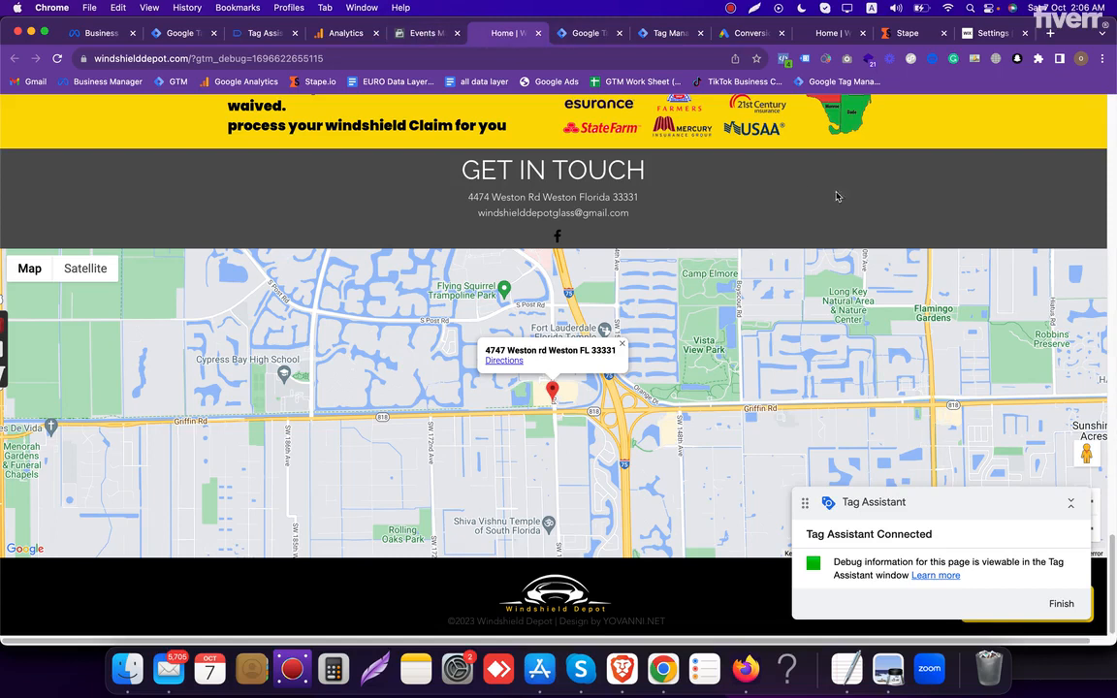
pyautogui.scroll(15, 831, 189)
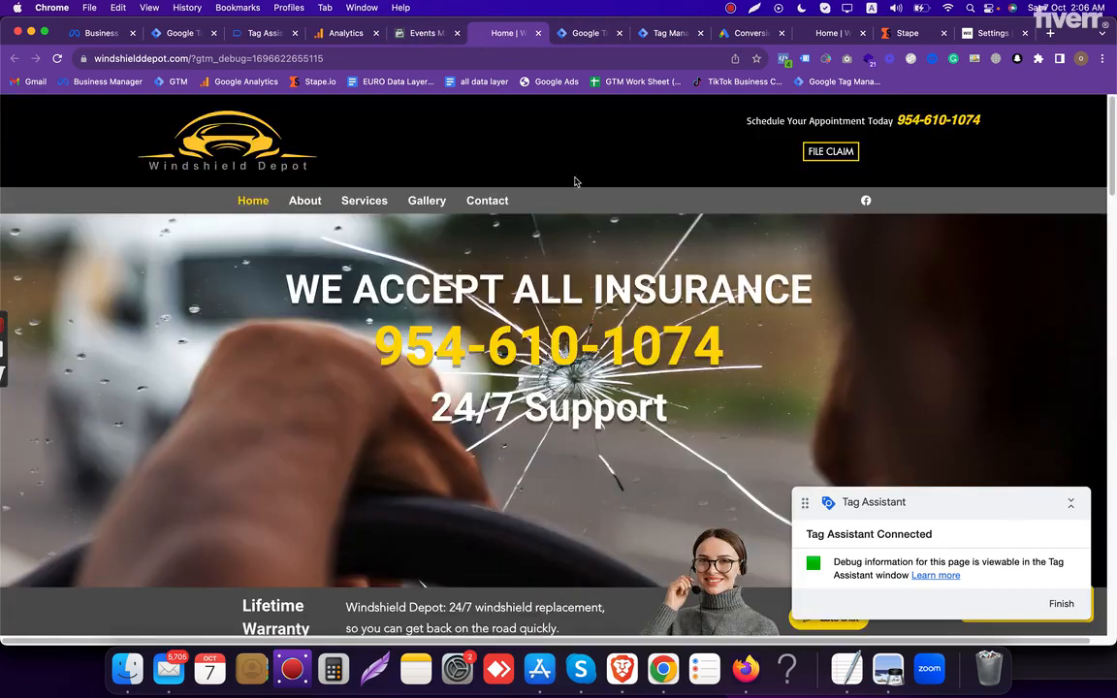
pyautogui.click(488, 201)
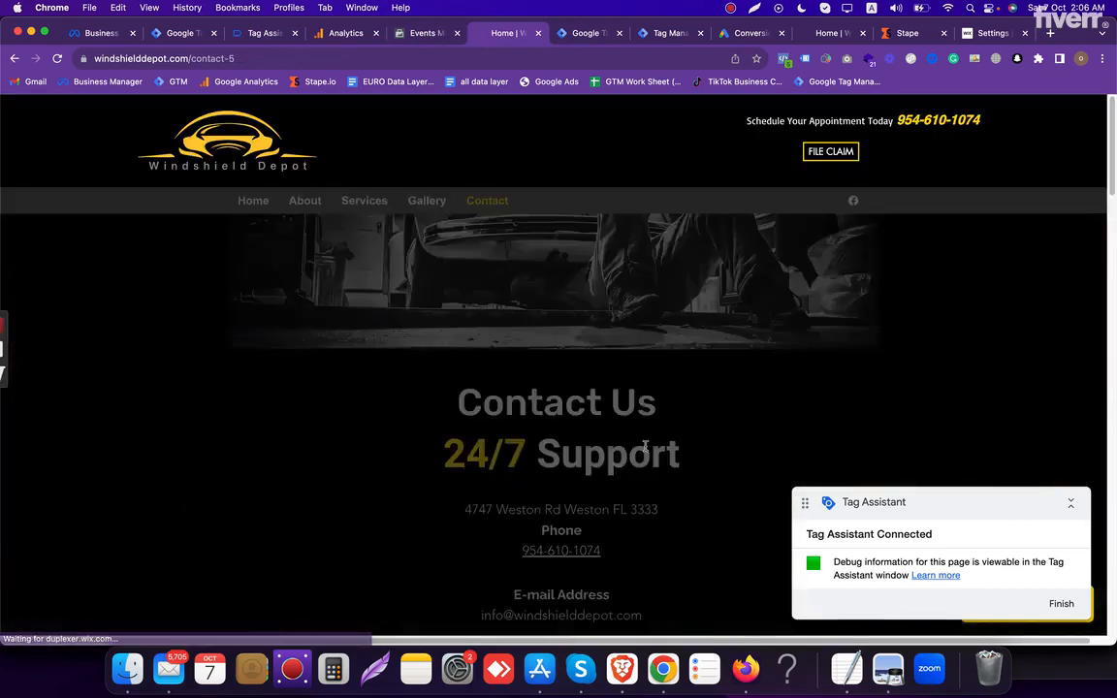
pyautogui.scroll(-5, 592, 408)
pyautogui.scroll(-3, 586, 438)
pyautogui.scroll(5, 579, 438)
pyautogui.click(546, 387)
pyautogui.click(564, 430)
# - Enter "test" for the insurance company, policy number and car model/year, and submit the quote request
pyautogui.scroll(-5, 558, 417)
pyautogui.click(536, 277)
pyautogui.write('test')
pyautogui.press('Tab')
pyautogui.write('test')
pyautogui.press('Tab')
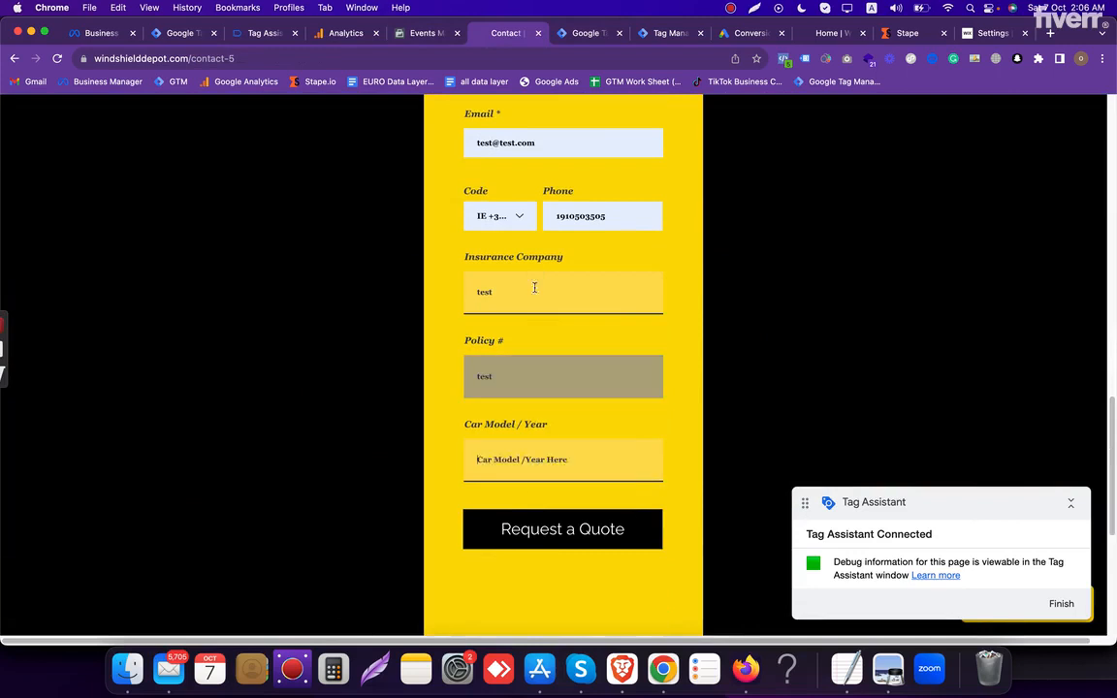
pyautogui.write('test')
pyautogui.click(531, 530)
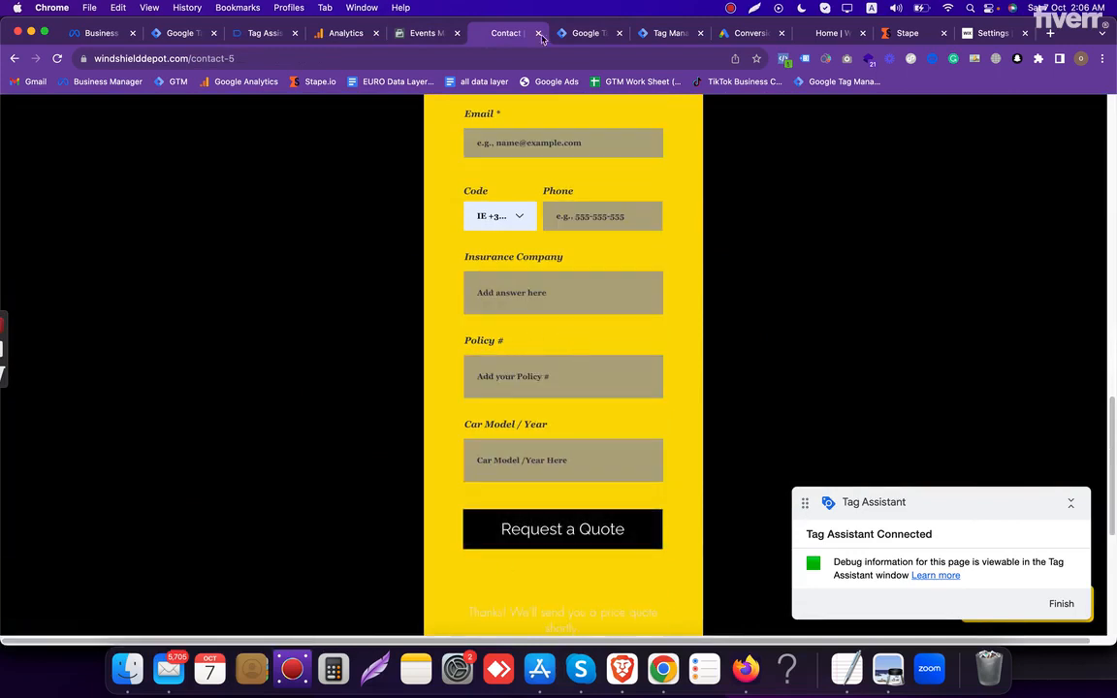
# - Check Tag Assistant for the form submission events and place its tab directly beside the website's tab
pyautogui.click(275, 39)
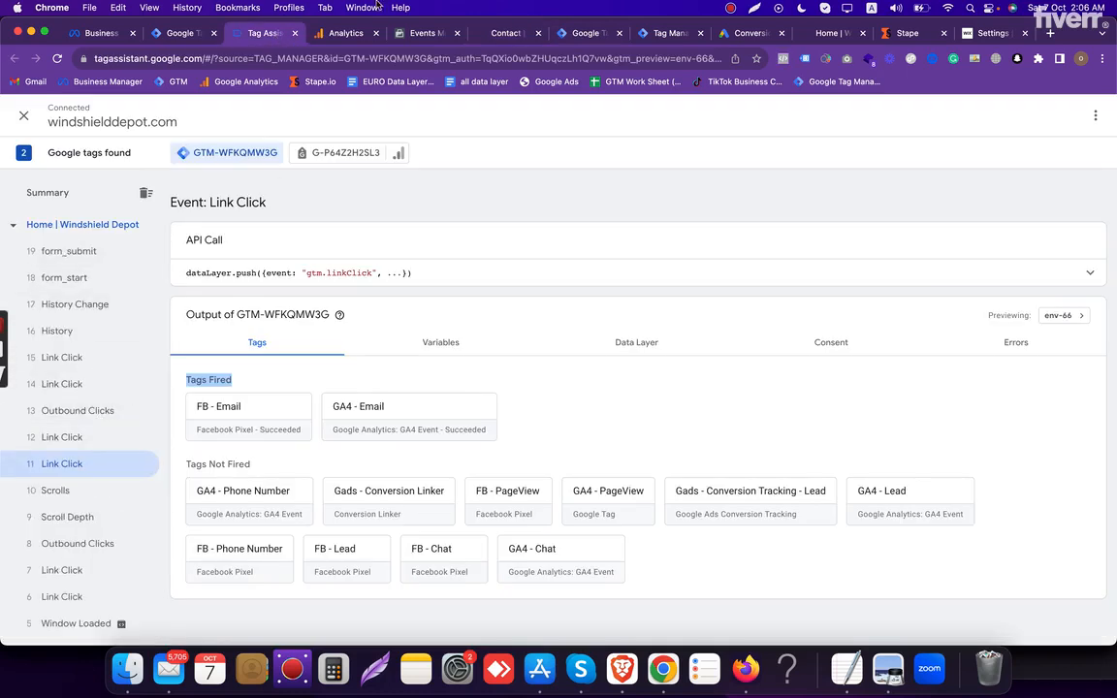
pyautogui.click(493, 35)
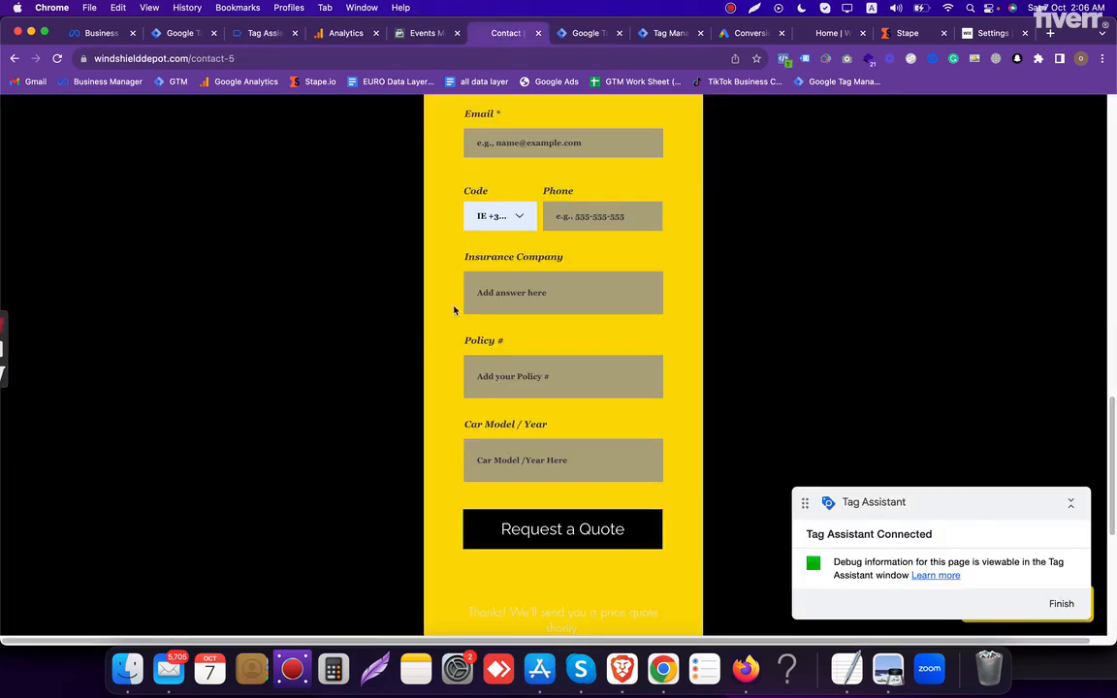
pyautogui.moveTo(260, 33); pyautogui.dragTo(431, 43)
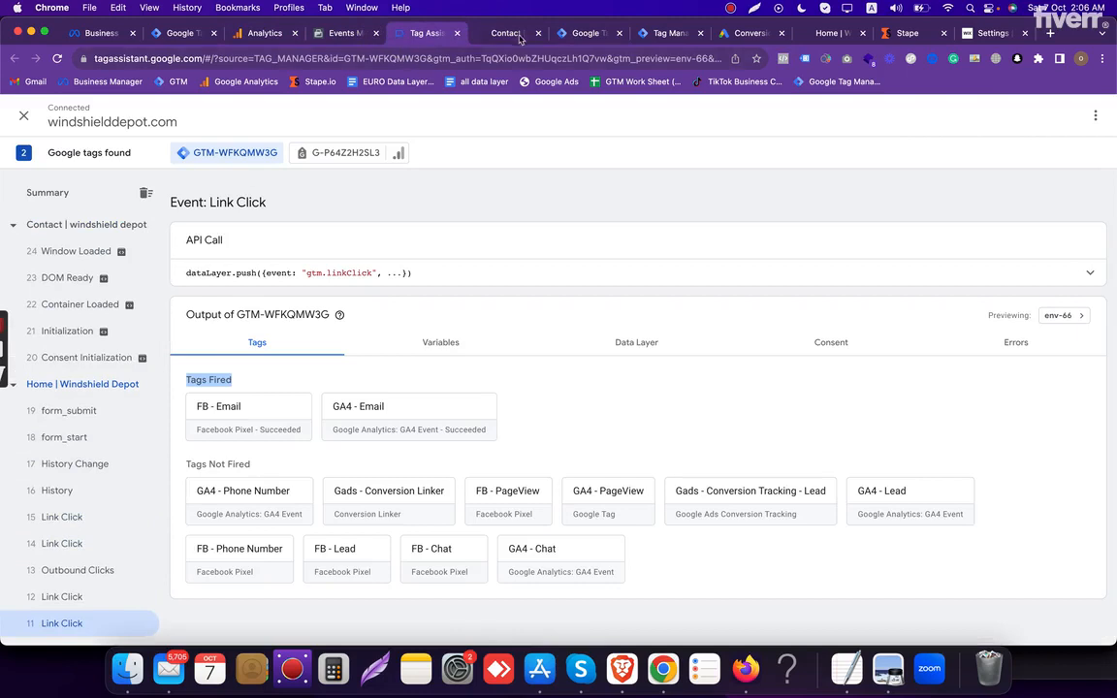
# - Enter the contact's first and last name in the Get a Price Quote form on the Contact page
pyautogui.click(502, 33)
pyautogui.scroll(-10, 581, 345)
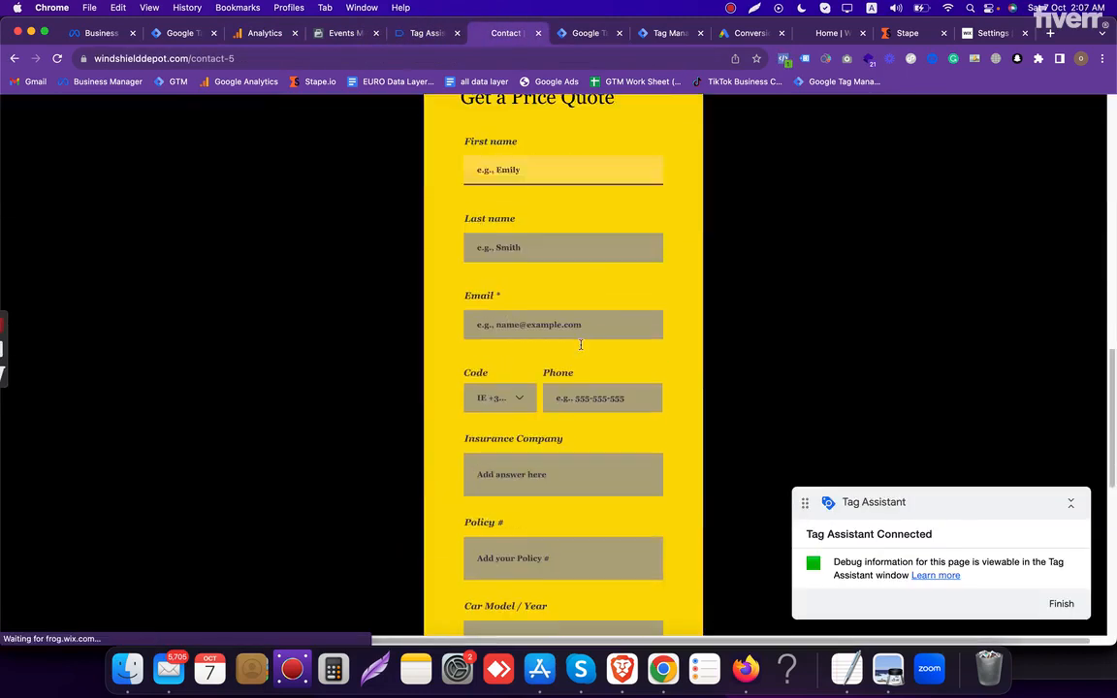
pyautogui.click(531, 171)
pyautogui.write('ah')
pyautogui.press('Tab')
pyautogui.write('s')
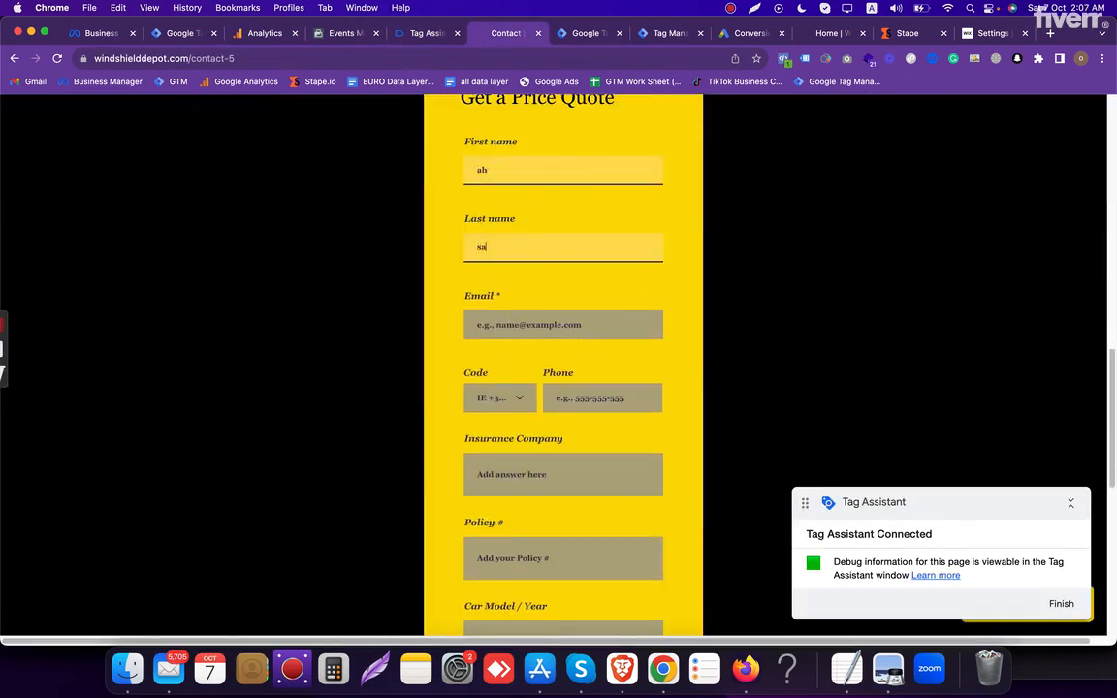
pyautogui.write('ajib')
pyautogui.press('Tab')
# - Fill in the contact's email address and phone number in the quote form from the saved suggestions
pyautogui.write('ah')
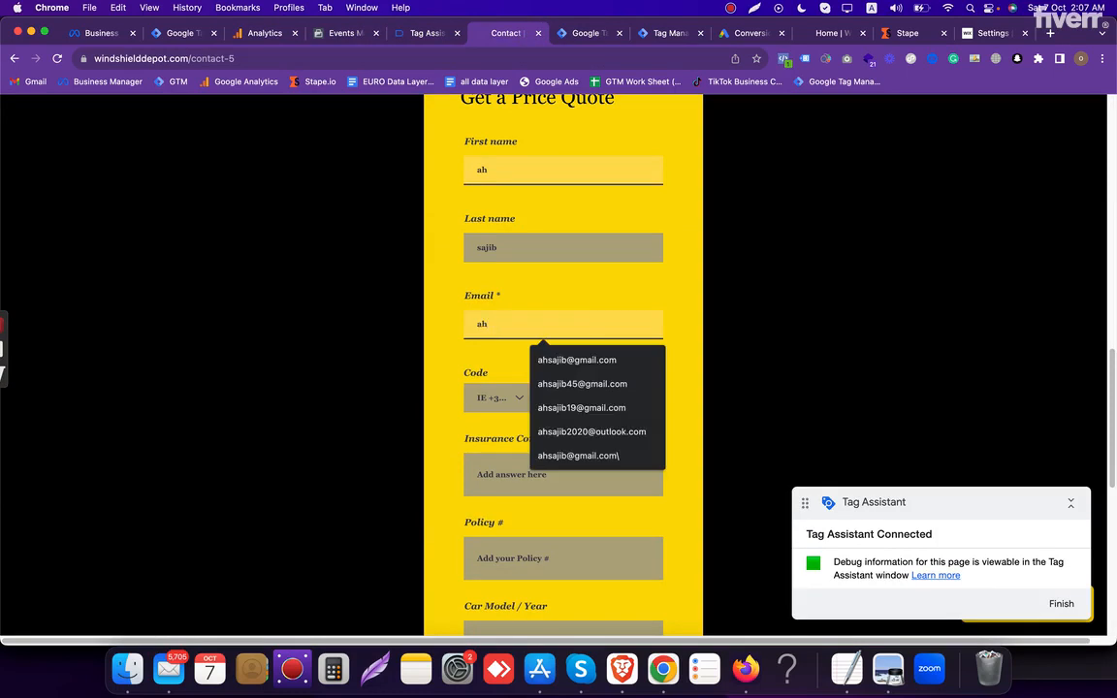
pyautogui.press('Down')
pyautogui.press('Tab')
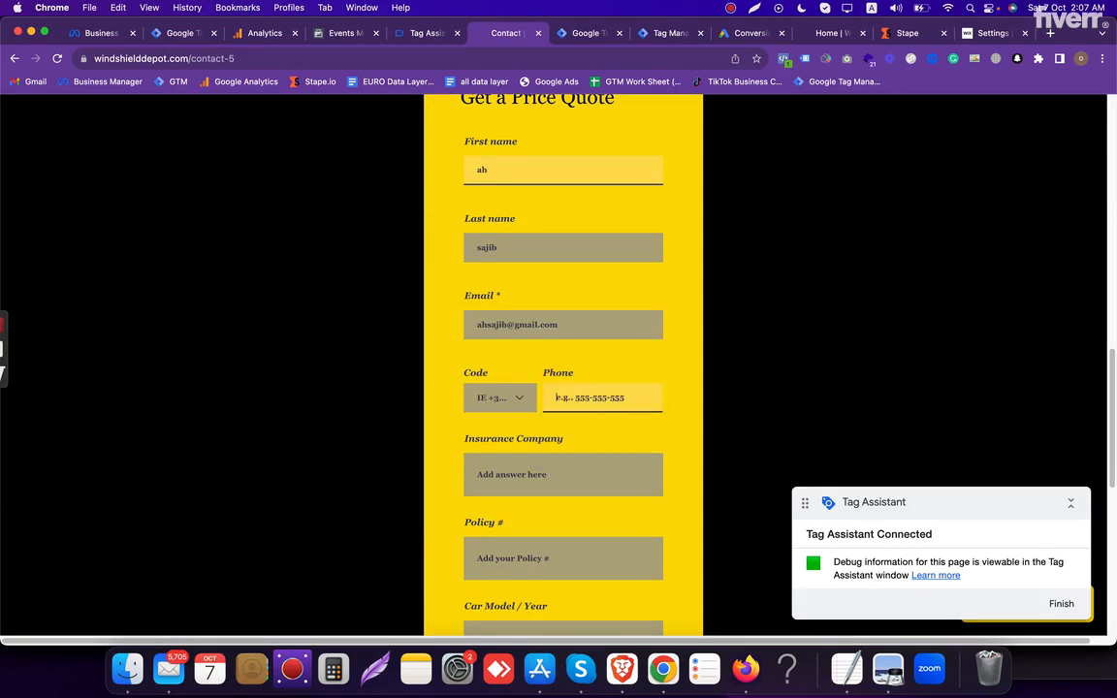
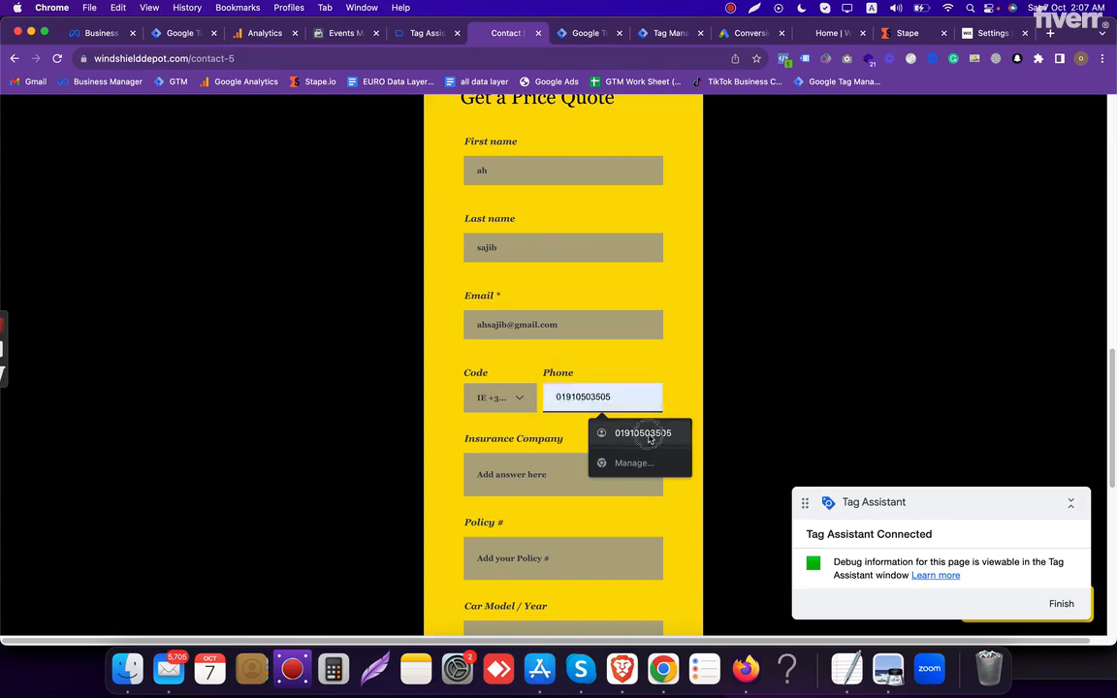
pyautogui.click(649, 440)
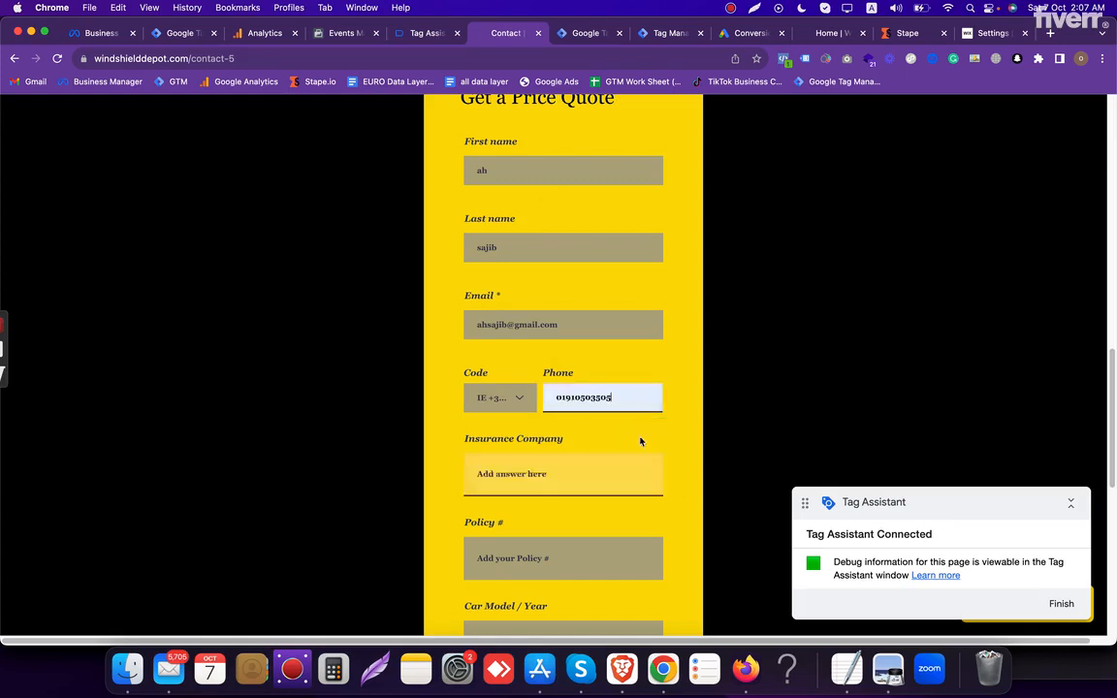
# - Enter sample text for the insurance company, policy number and car model/year, and submit the quote request
pyautogui.click(568, 458)
pyautogui.write('sajib')
pyautogui.press('Tab')
pyautogui.write('s')
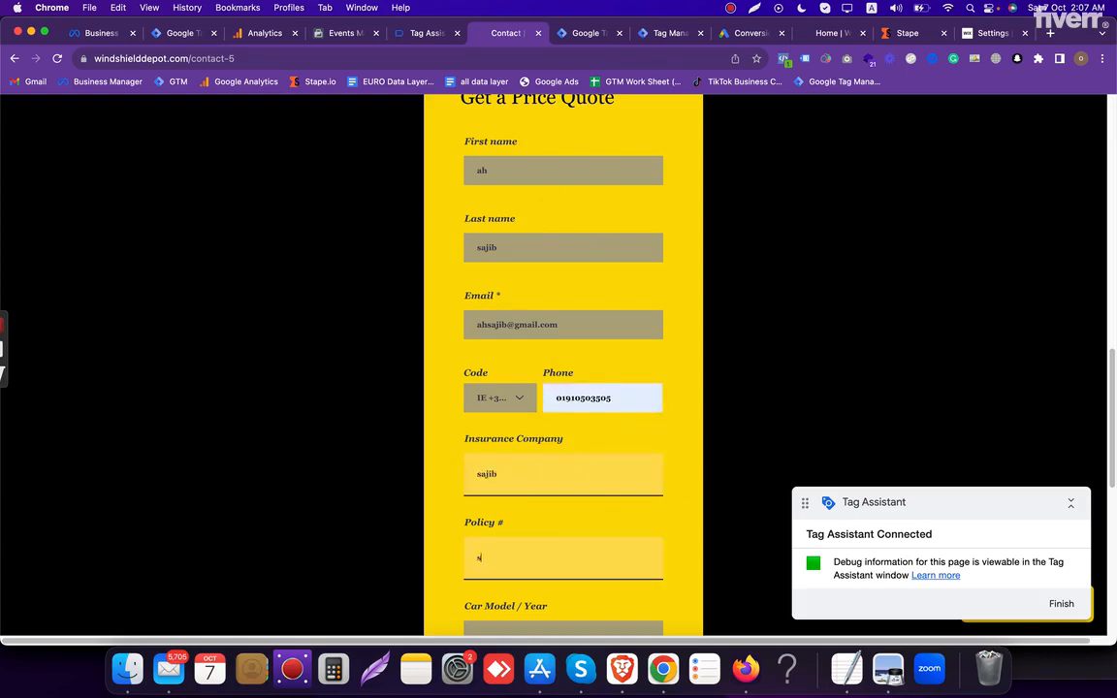
pyautogui.write('ajib')
pyautogui.press('Tab')
pyautogui.write('sajib')
pyautogui.scroll(-4, 516, 543)
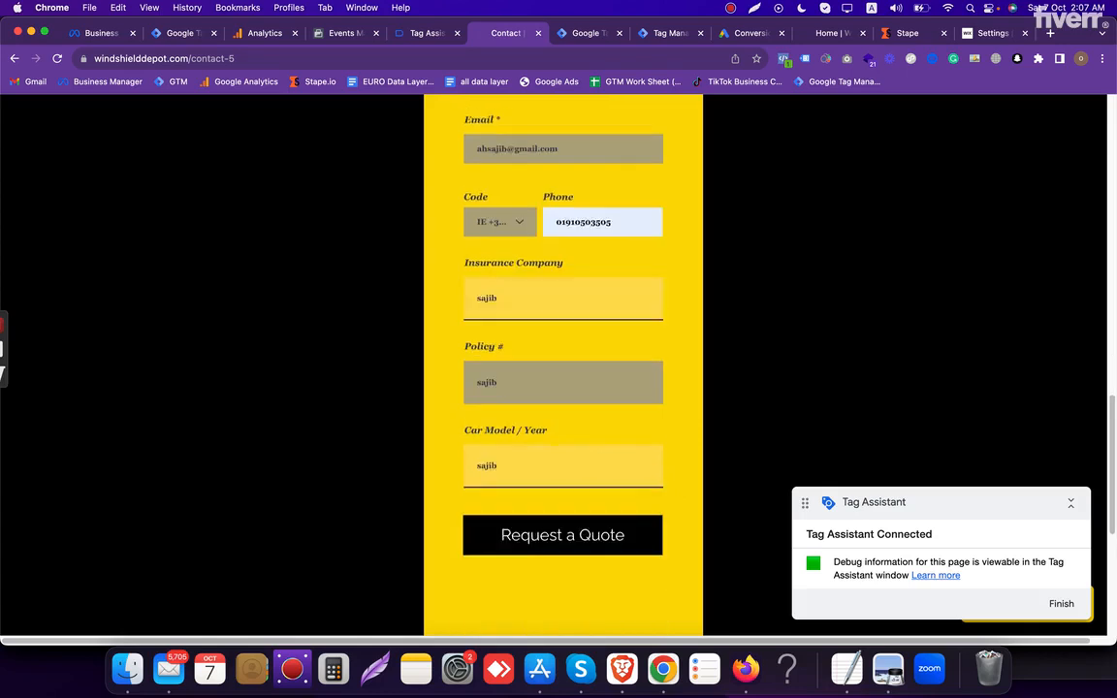
pyautogui.click(566, 512)
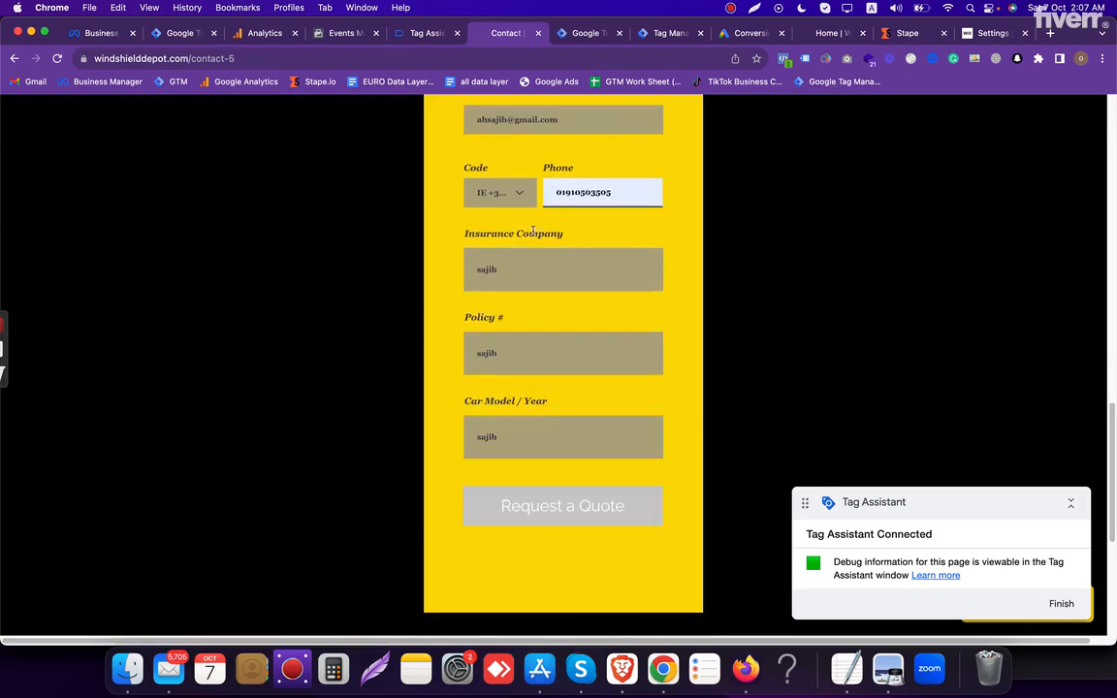
# - Inspect the tags fired on form_submit event 26 in Tag Assistant and look for a lead event in Meta's test events
pyautogui.scroll(1, 492, 312)
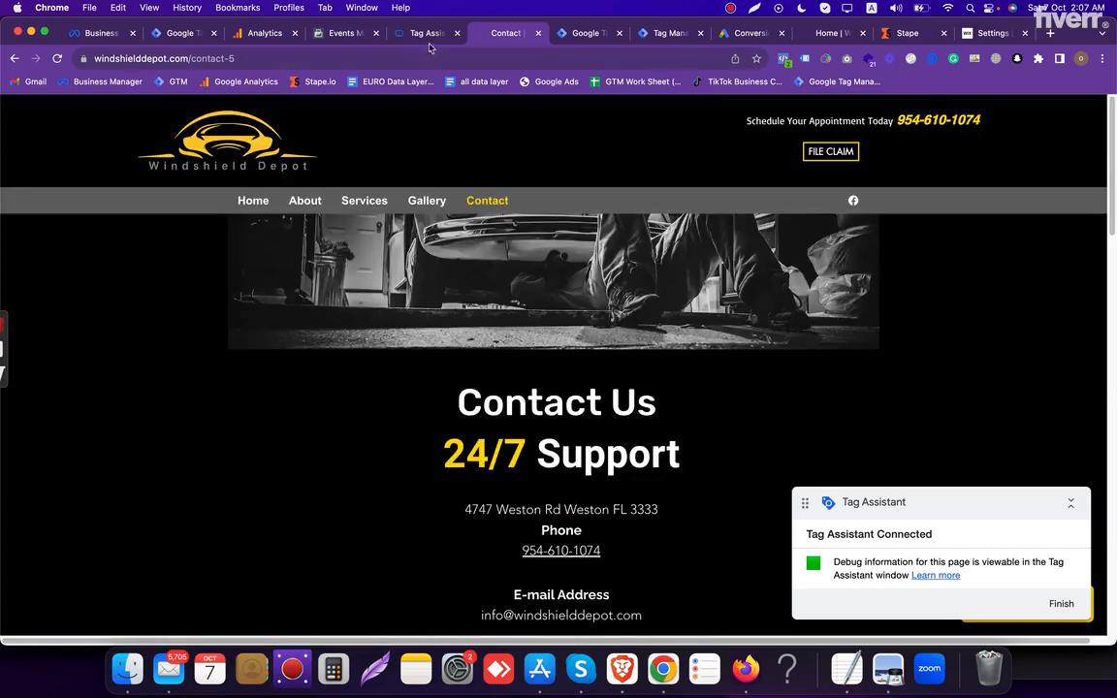
pyautogui.click(428, 35)
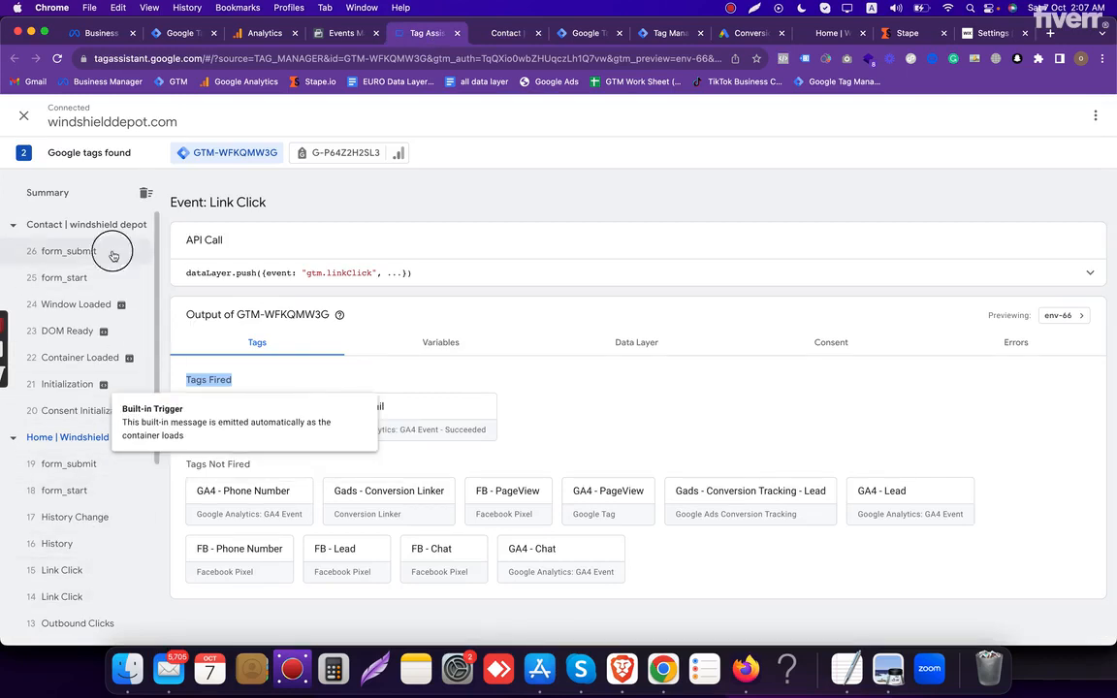
pyautogui.click(69, 251)
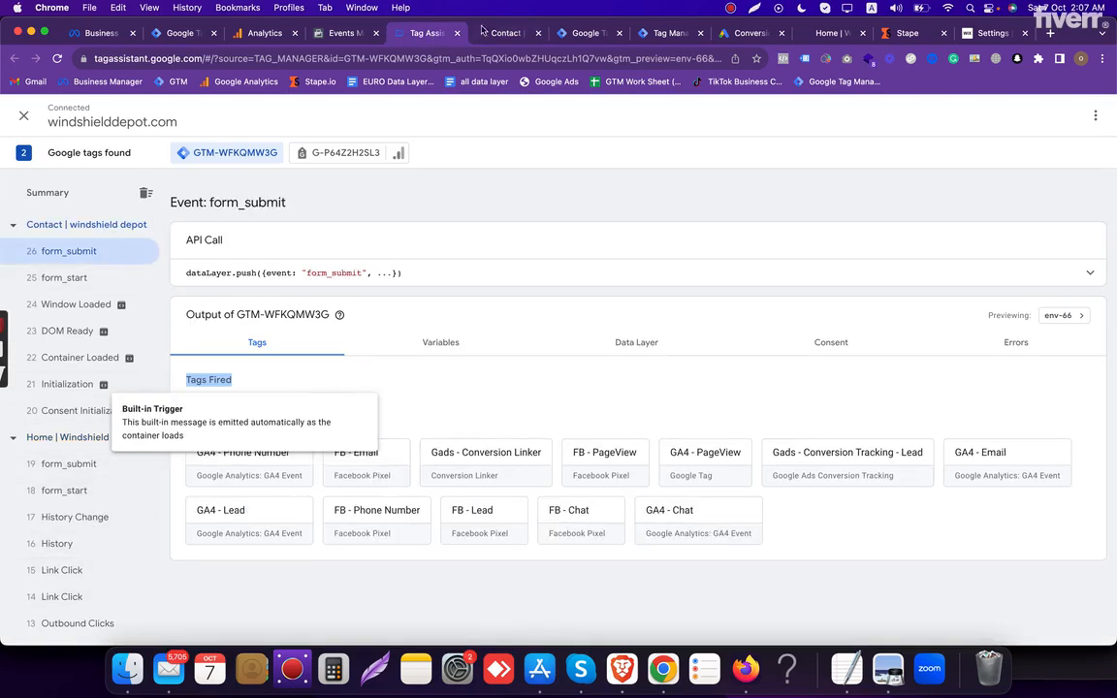
pyautogui.click(317, 33)
pyautogui.scroll(-3, 546, 534)
pyautogui.scroll(3, 515, 211)
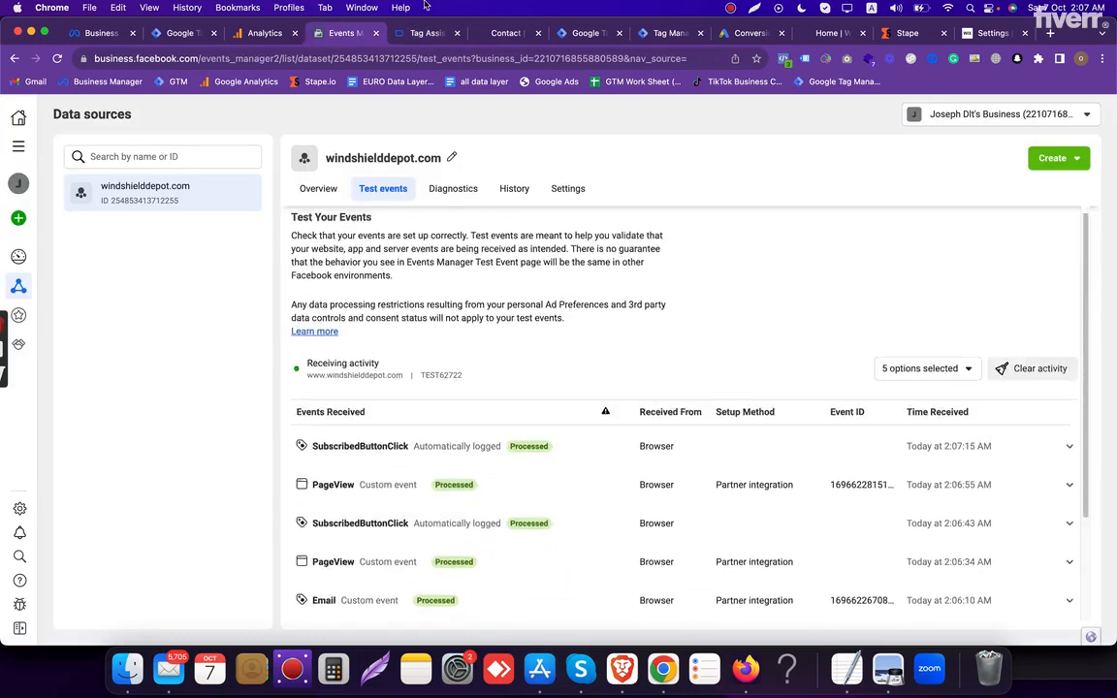
# - Review the Contact page's quote form again and move the server container preview tab directly beside the website's tab
pyautogui.click(422, 35)
pyautogui.click(501, 35)
pyautogui.scroll(-15, 639, 509)
pyautogui.scroll(13, 643, 466)
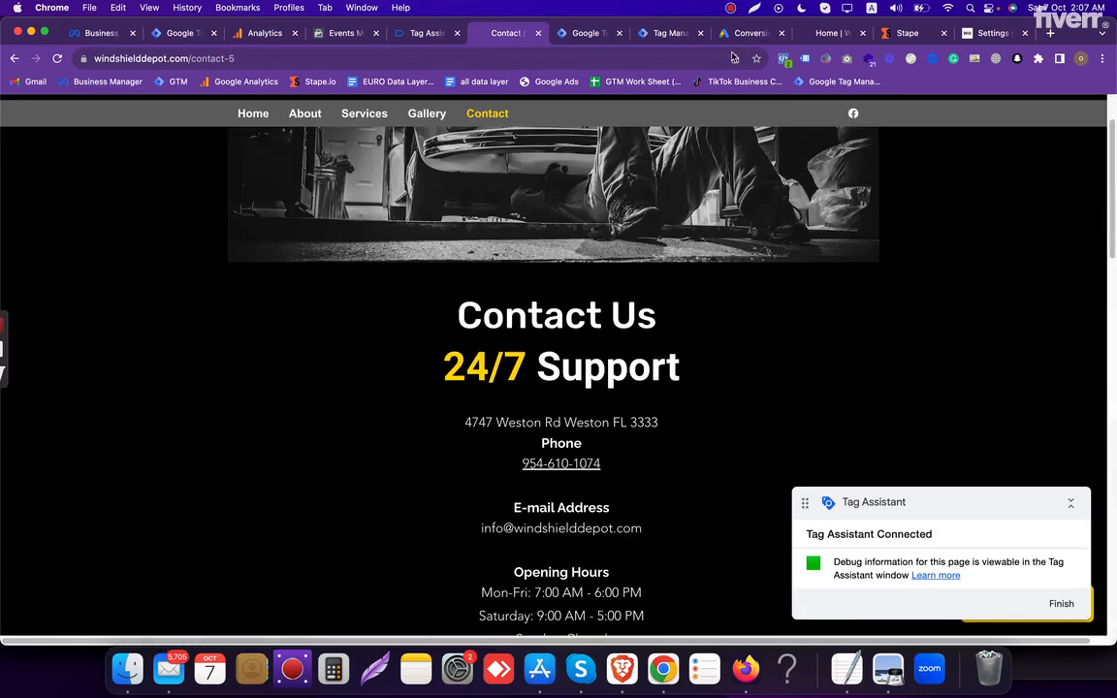
pyautogui.scroll(-13, 748, 398)
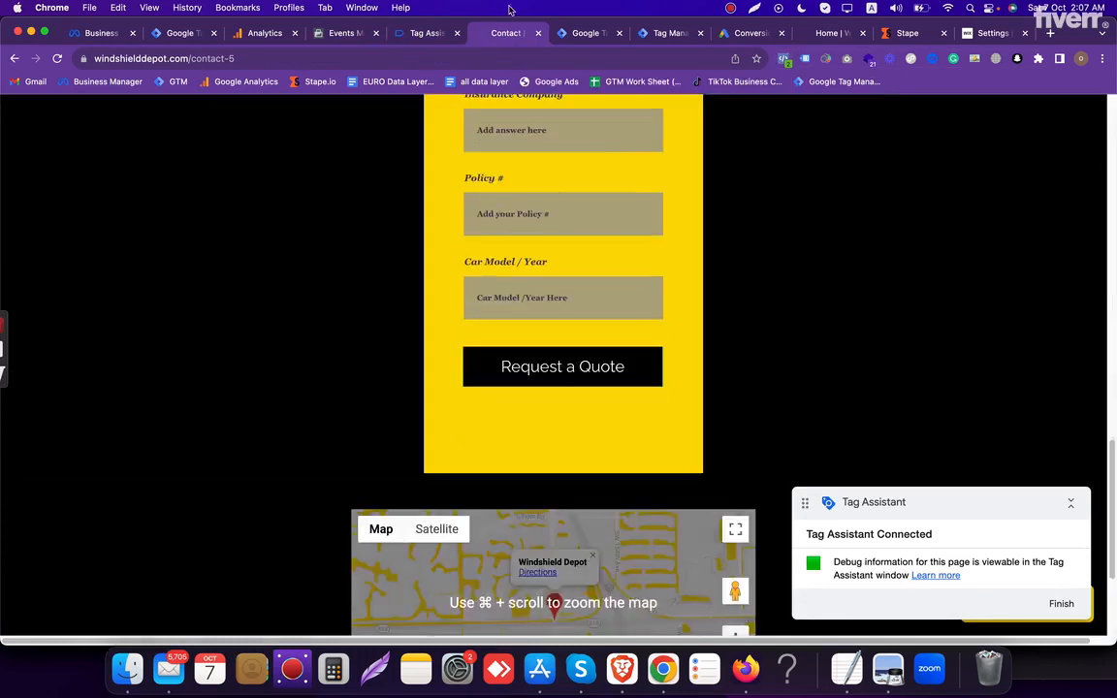
pyautogui.click(577, 34)
pyautogui.moveTo(654, 39); pyautogui.dragTo(613, 35)
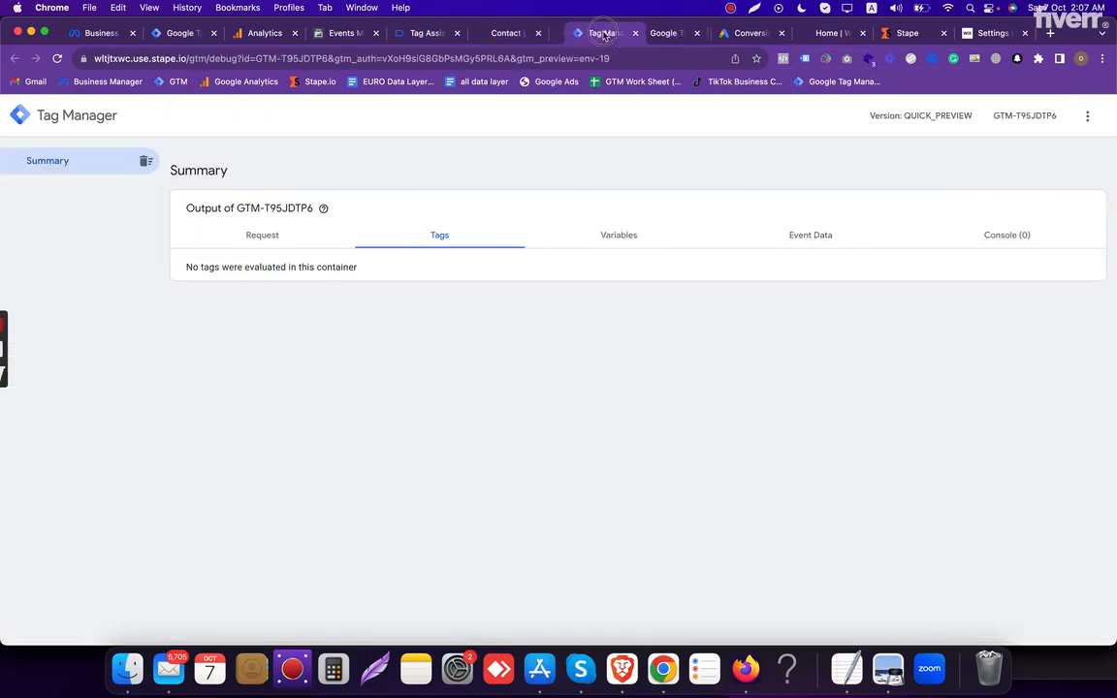
# - Reload the Contact page and fill the quote form's name, email and phone fields with the saved test details
pyautogui.click(506, 35)
pyautogui.scroll(13, 508, 336)
pyautogui.click(421, 34)
pyautogui.click(506, 33)
pyautogui.press('super+r')
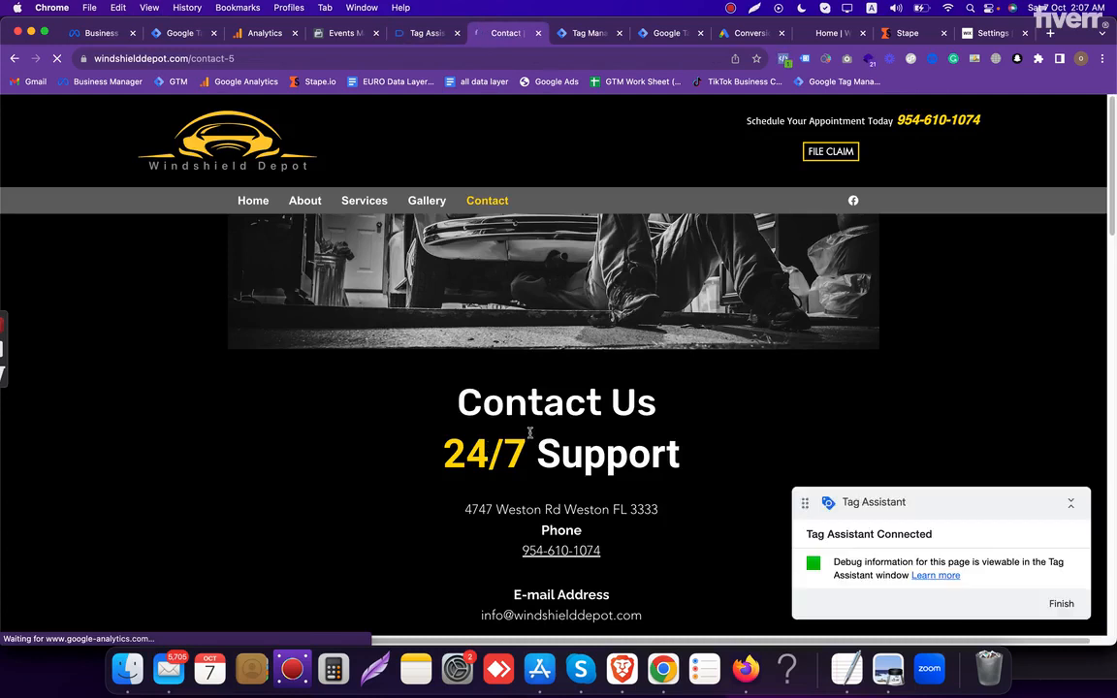
pyautogui.scroll(-10, 530, 433)
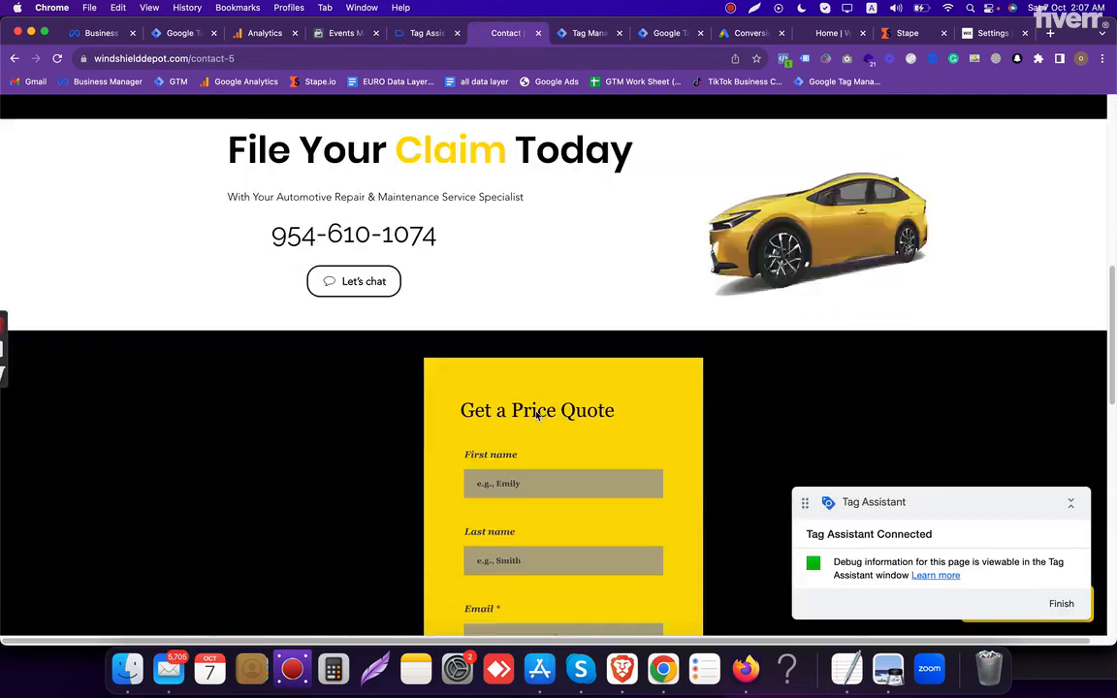
pyautogui.click(523, 475)
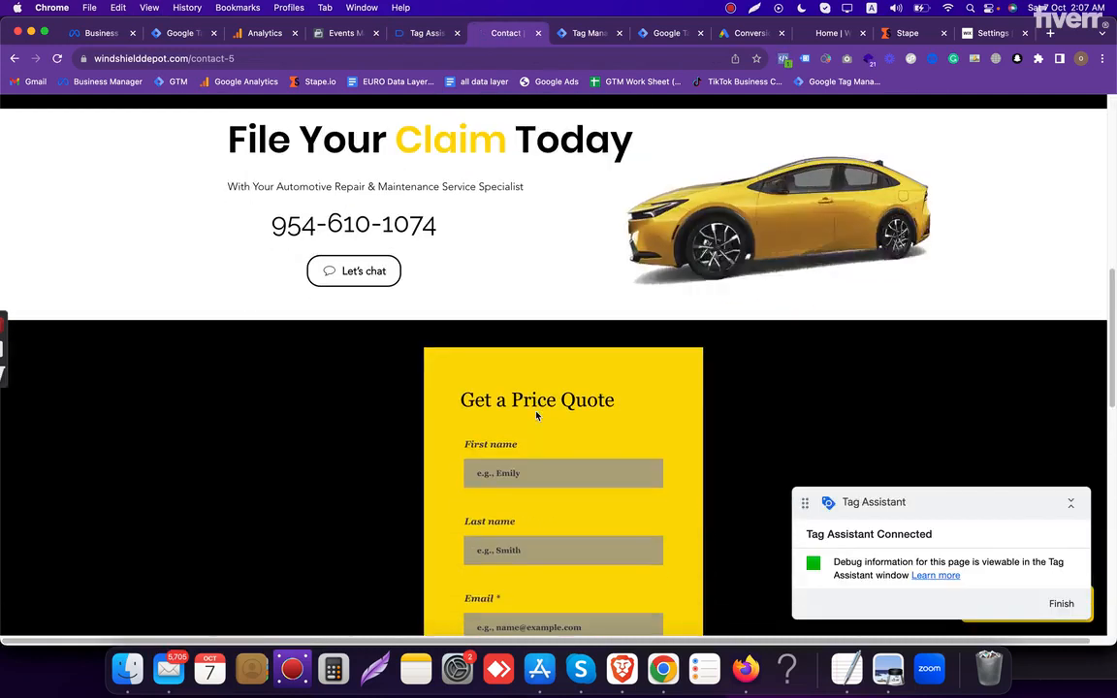
pyautogui.click(576, 503)
pyautogui.scroll(-5, 575, 388)
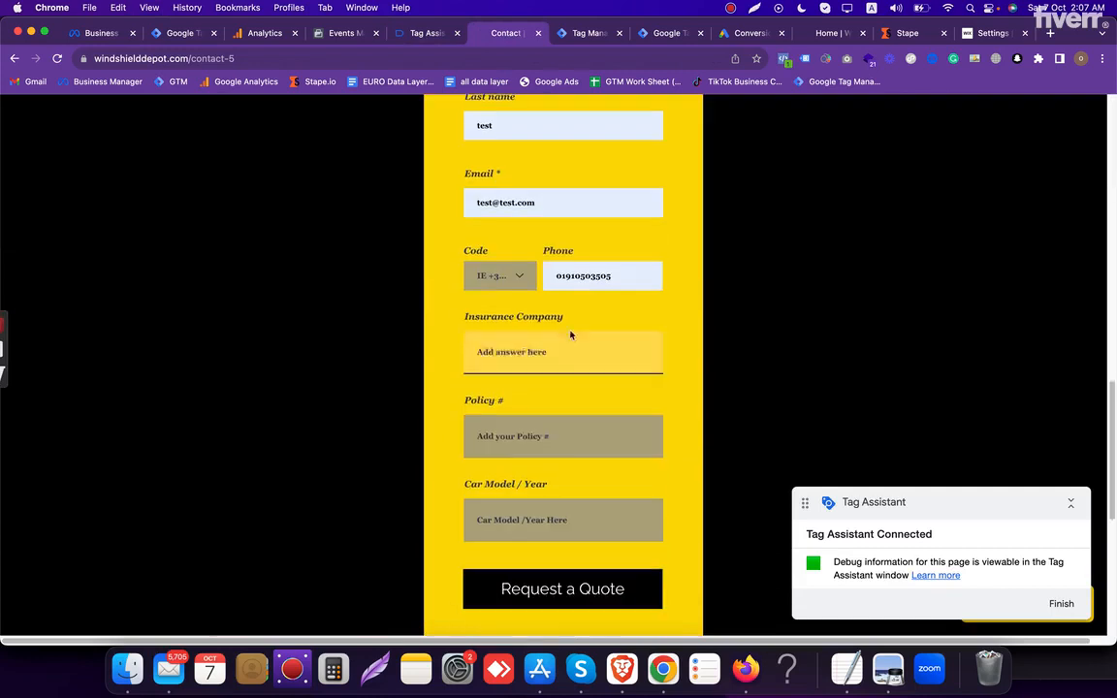
# - Complete the reloaded quote form with "test" as insurance company, policy number and car model/year, and submit it
pyautogui.click(531, 352)
pyautogui.write('test')
pyautogui.press('Tab')
pyautogui.write('te')
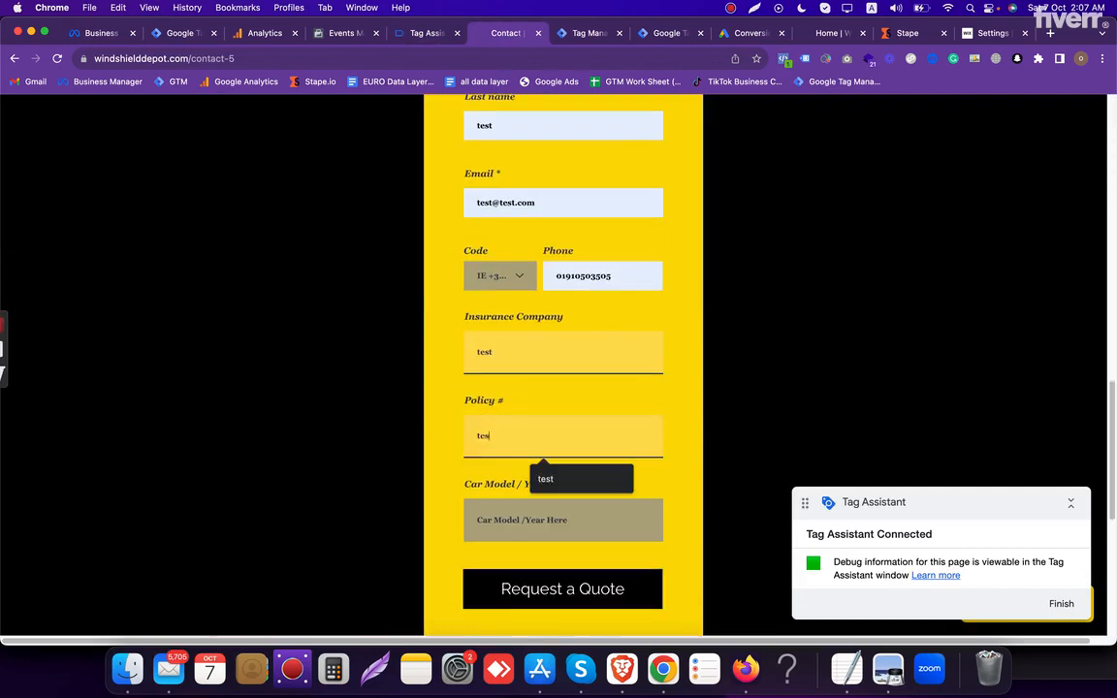
pyautogui.write('st')
pyautogui.press('Tab')
pyautogui.write('test')
pyautogui.scroll(-3, 528, 407)
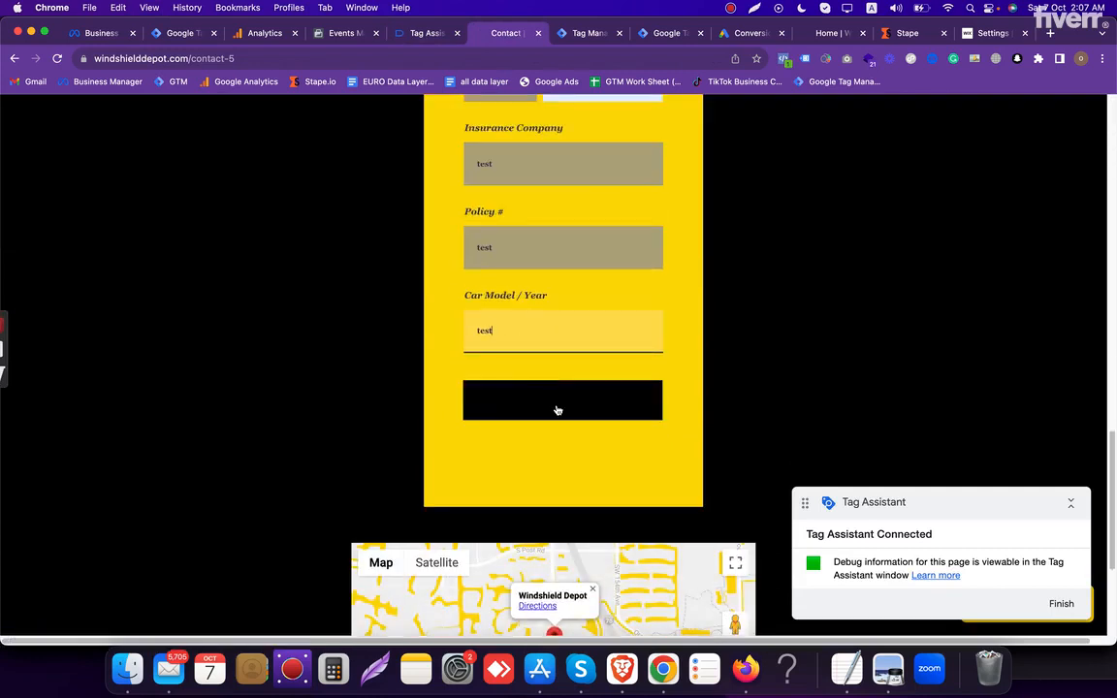
pyautogui.click(558, 411)
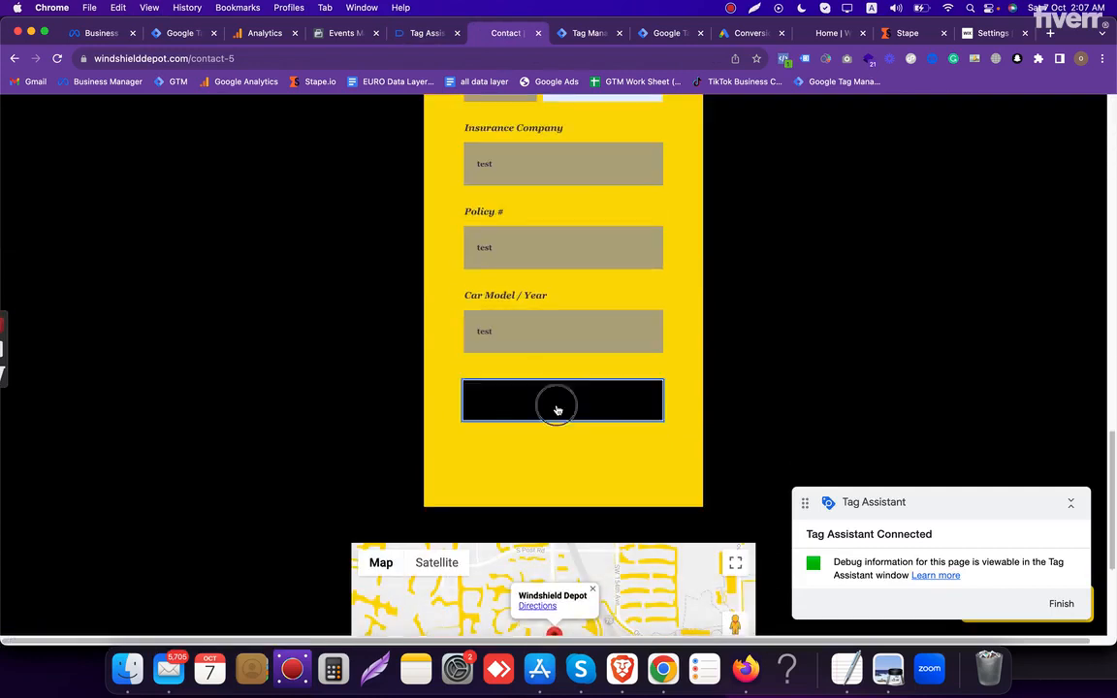
# - Inspect the tags fired on form_submit event 35 in Tag Assistant, and return to the website's quote form
pyautogui.click(417, 33)
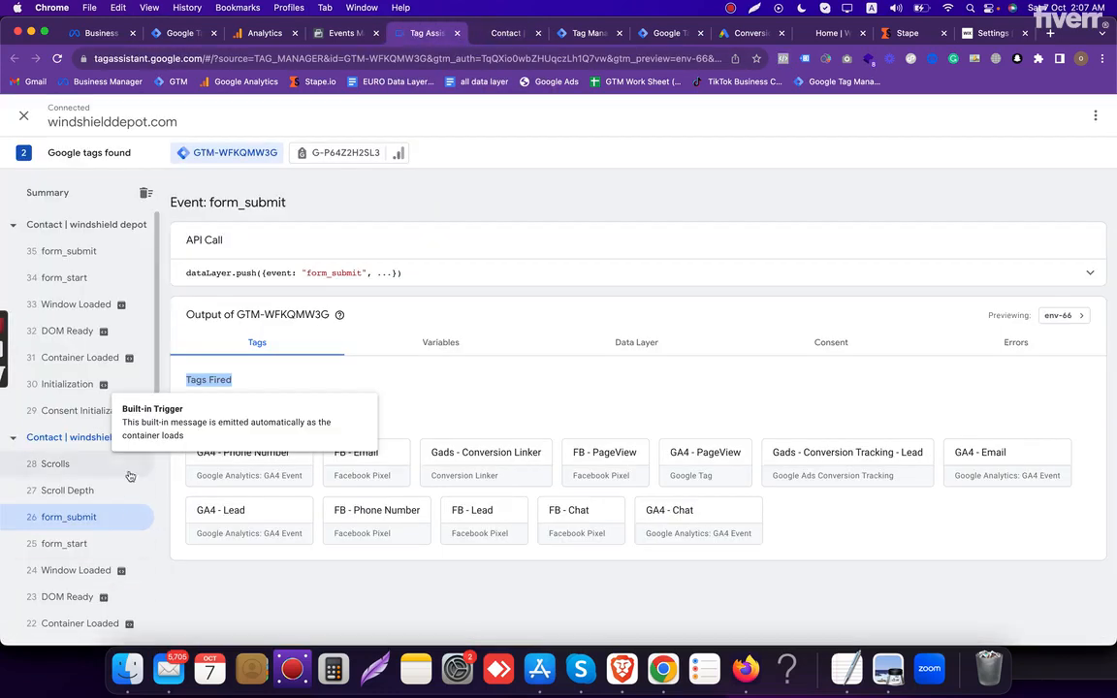
pyautogui.click(110, 266)
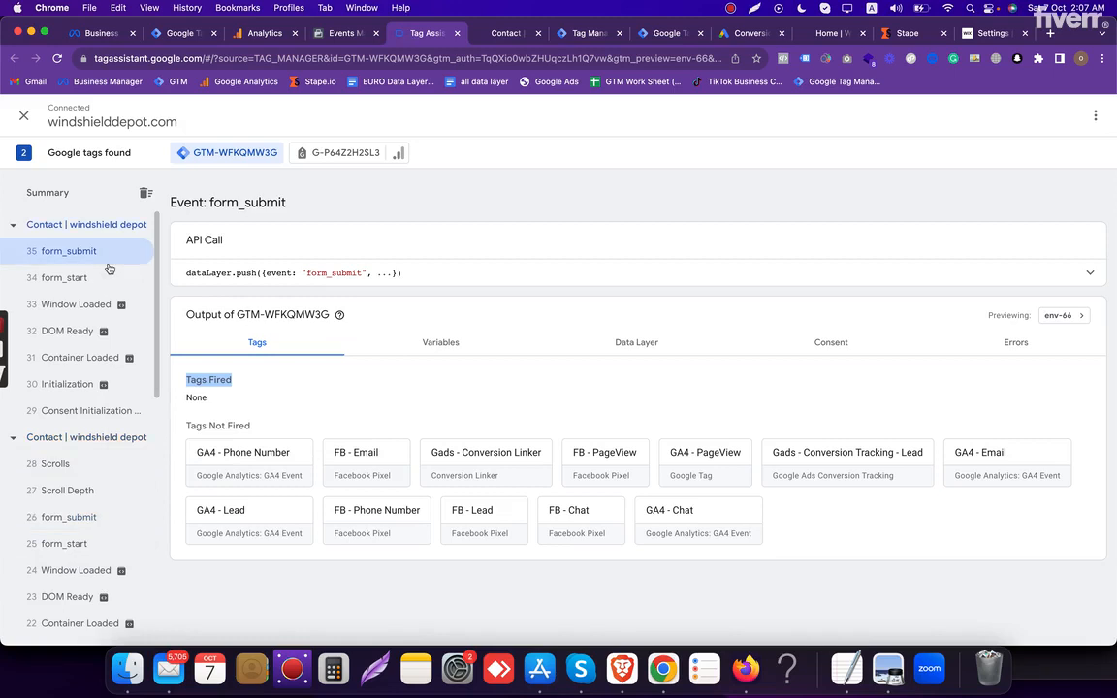
pyautogui.click(505, 31)
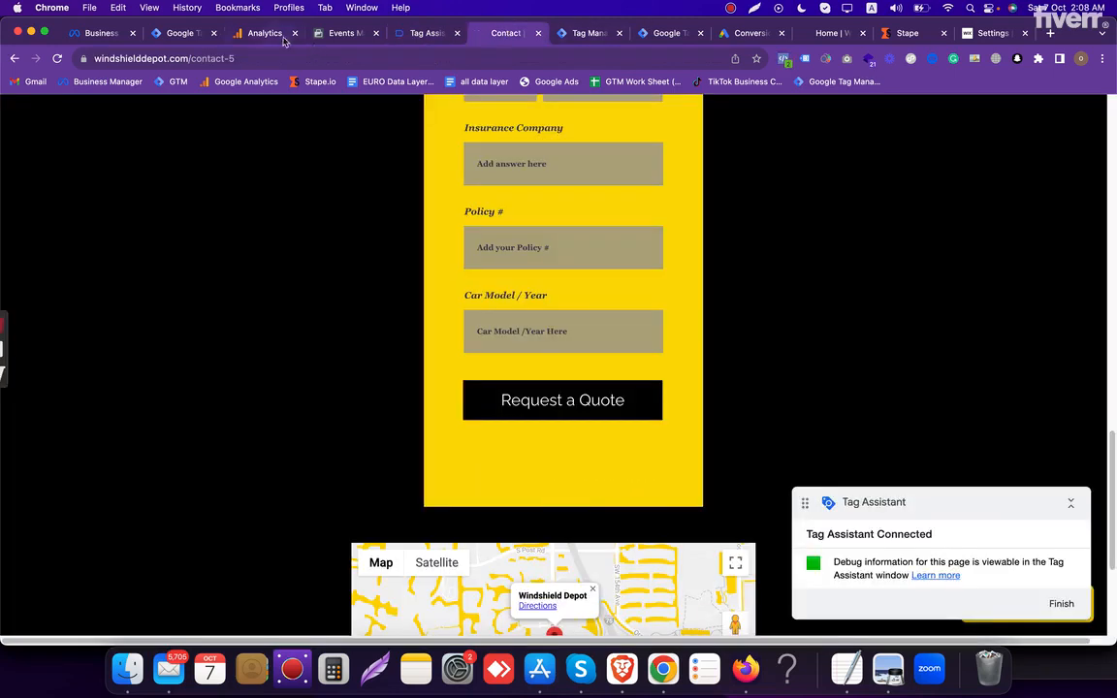
# - In the windshielddepot.com web container, create and save a Form Submission trigger named "Lead 2" that fires on all forms
pyautogui.moveTo(180, 33); pyautogui.dragTo(426, 33)
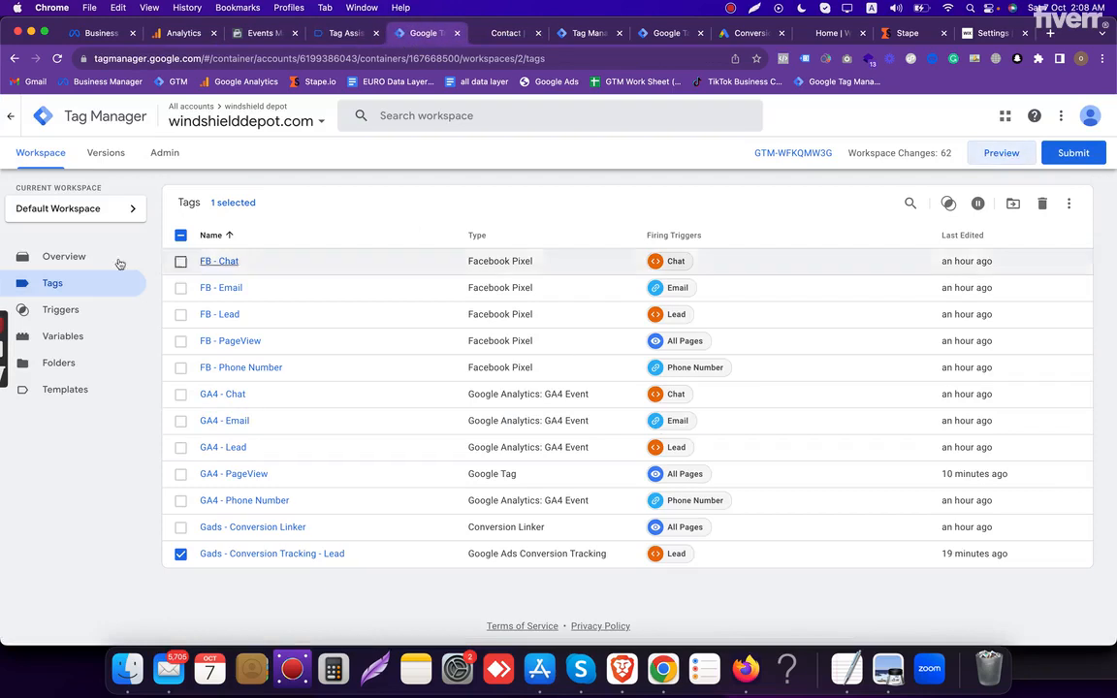
pyautogui.click(105, 312)
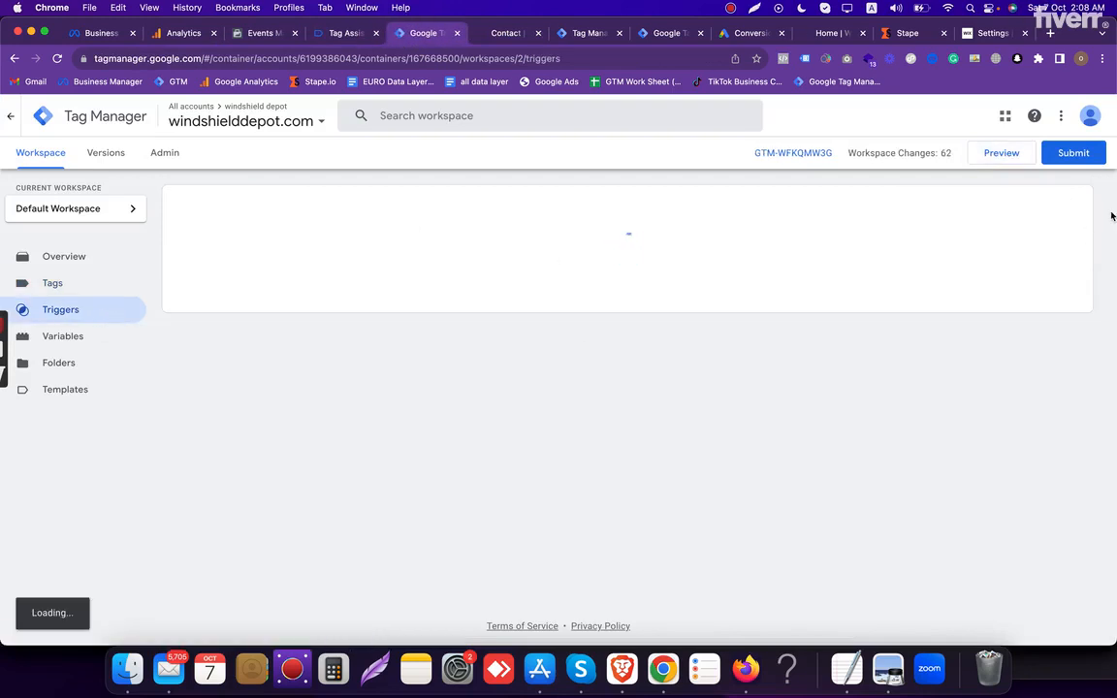
pyautogui.click(1056, 219)
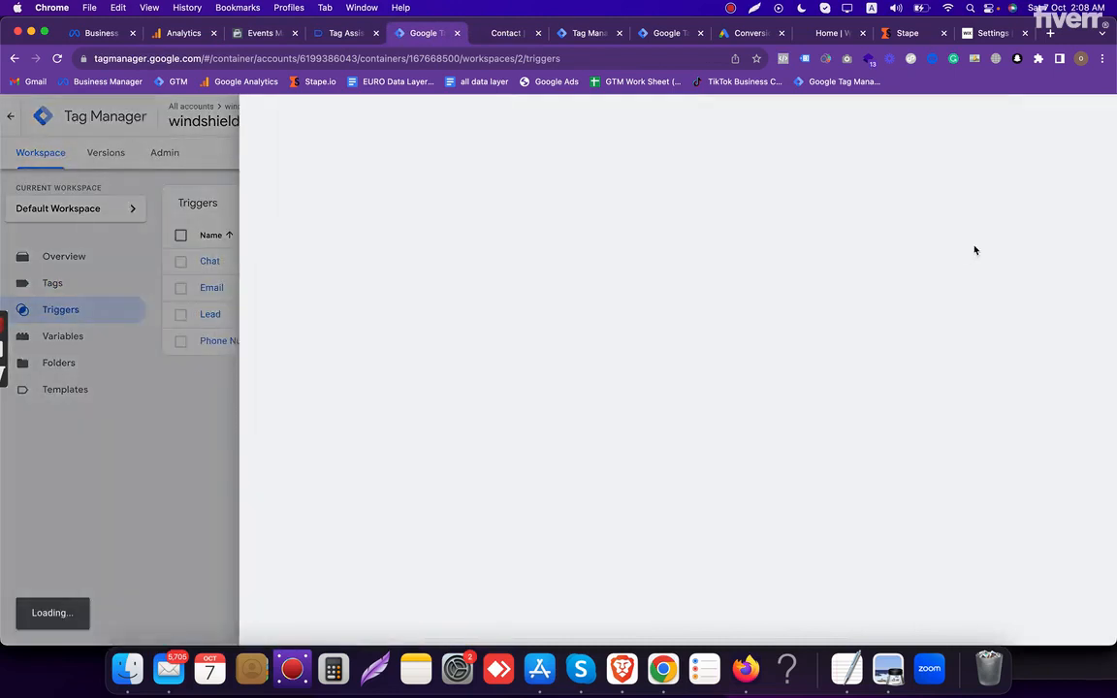
pyautogui.click(911, 262)
pyautogui.scroll(-3, 877, 407)
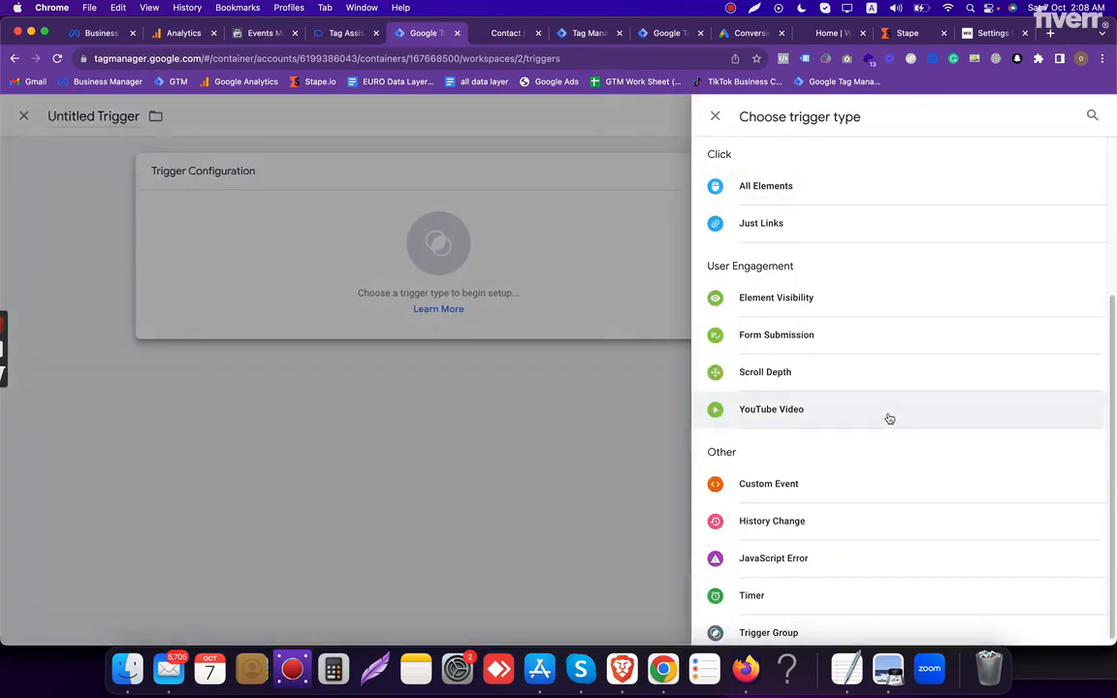
pyautogui.click(810, 345)
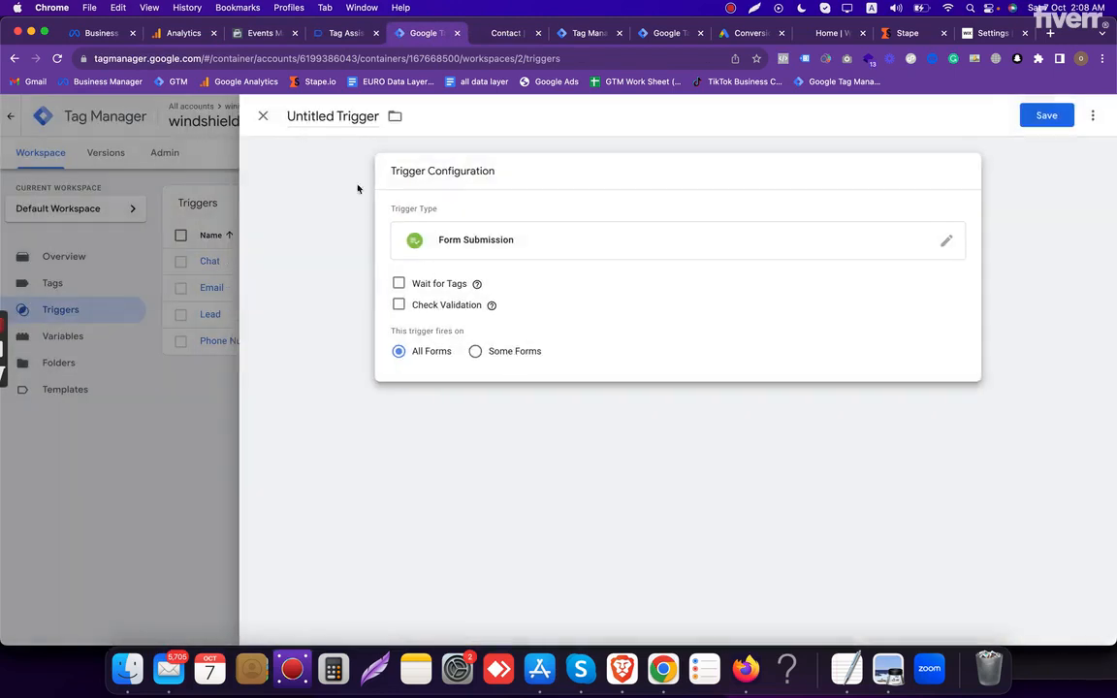
pyautogui.click(348, 115)
pyautogui.write('Lead 2')
pyautogui.click(1046, 116)
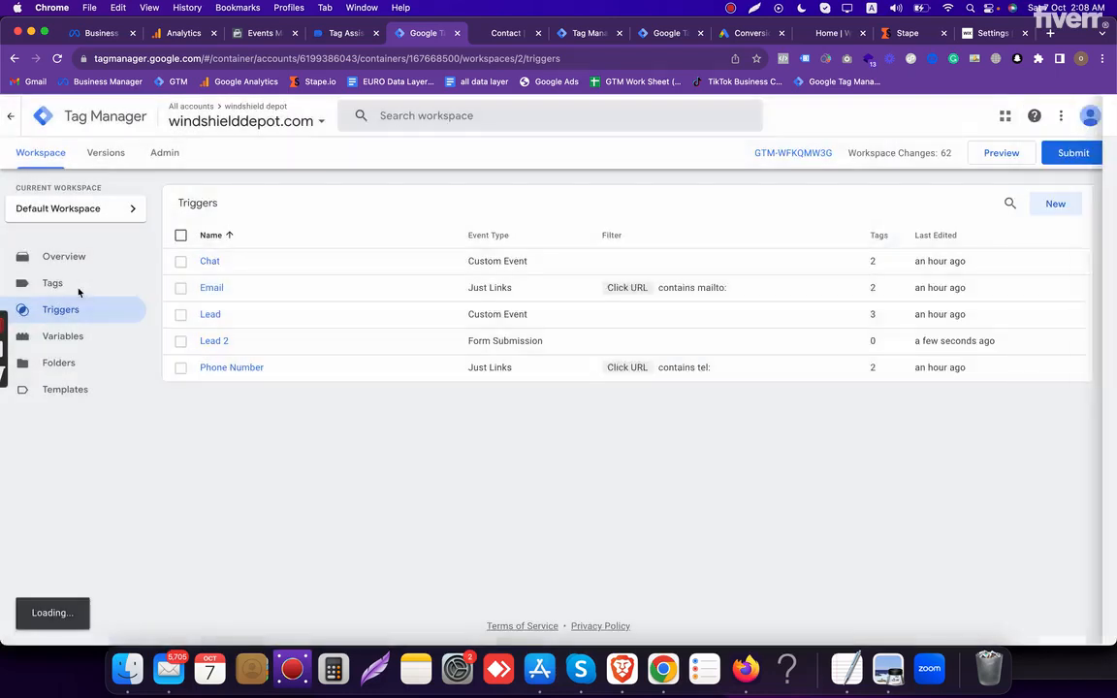
# - Add Lead 2 as a second firing trigger on the FB - Lead tag and save the tag
pyautogui.click(76, 286)
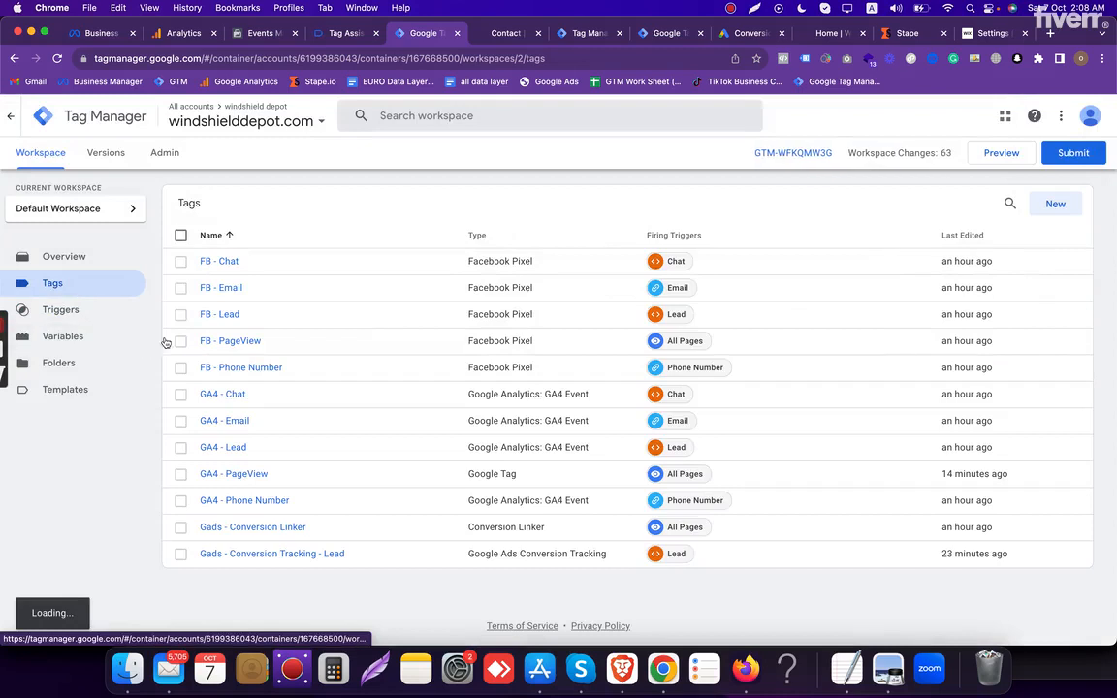
pyautogui.click(213, 325)
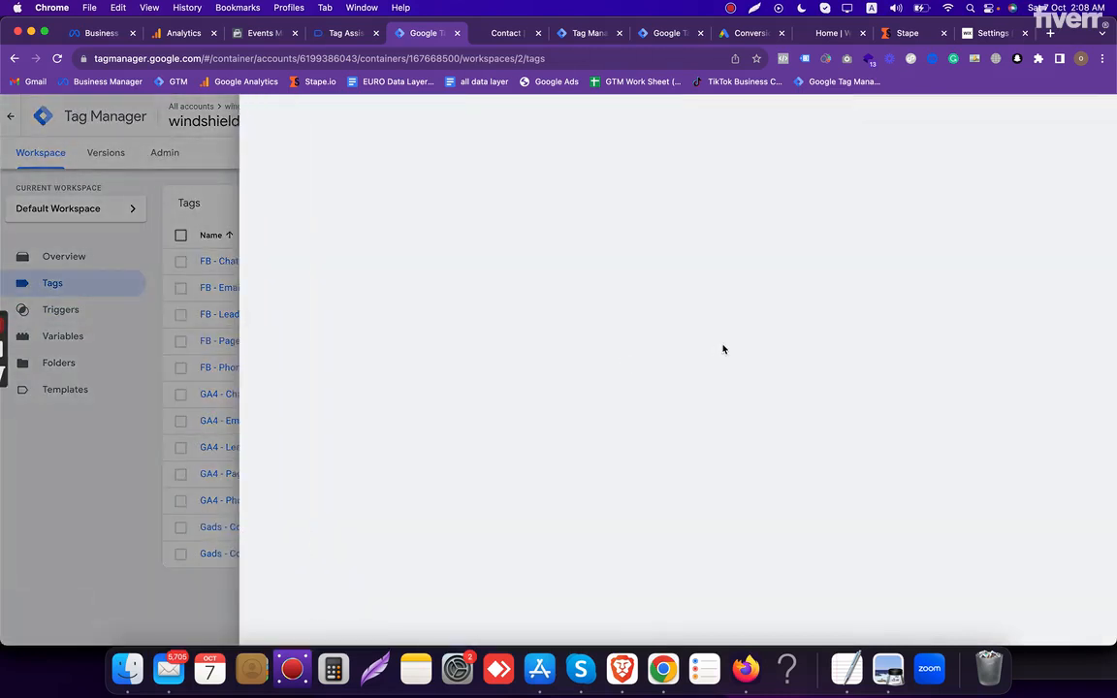
pyautogui.scroll(-10, 861, 428)
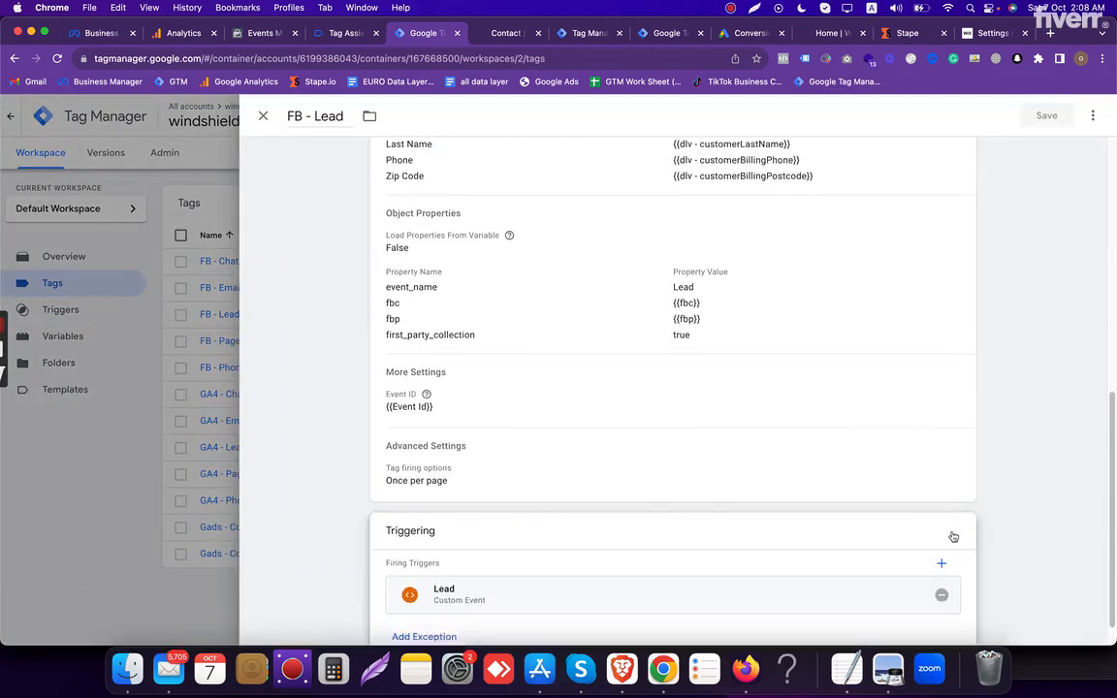
pyautogui.click(955, 534)
pyautogui.click(943, 530)
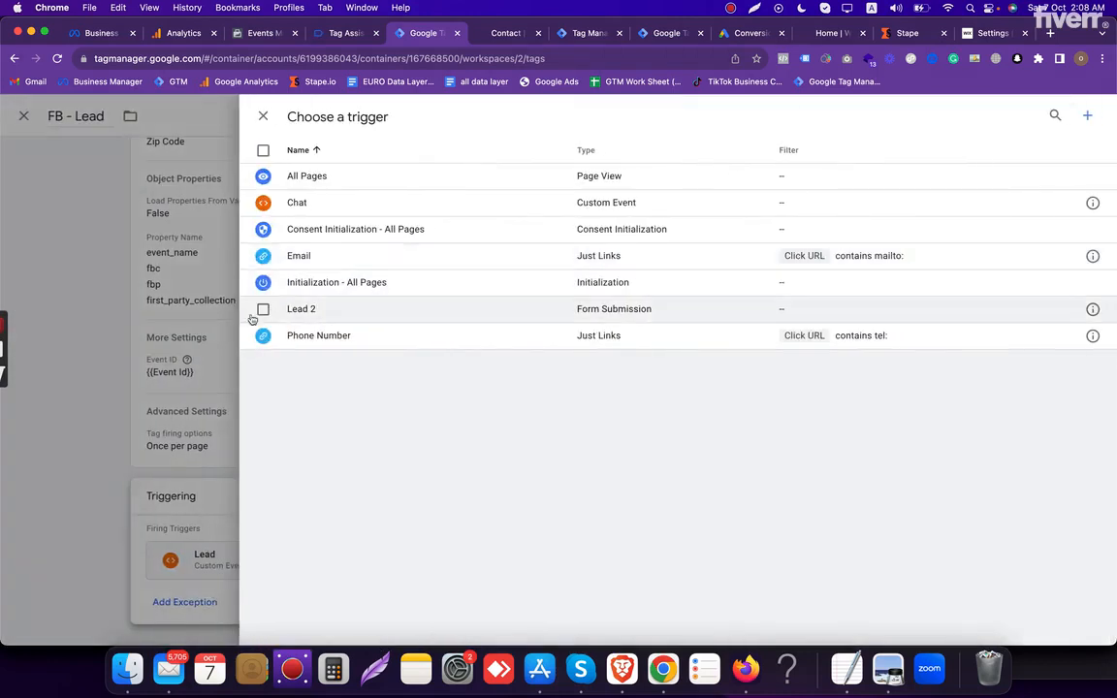
pyautogui.click(263, 309)
pyautogui.click(1076, 114)
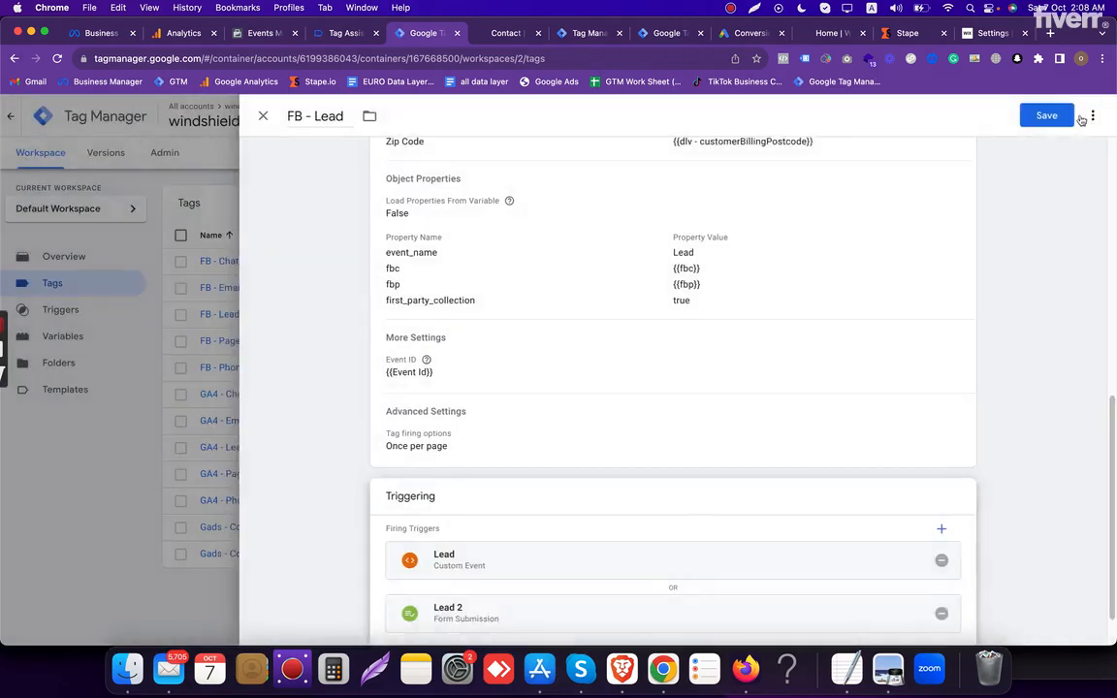
pyautogui.click(1046, 116)
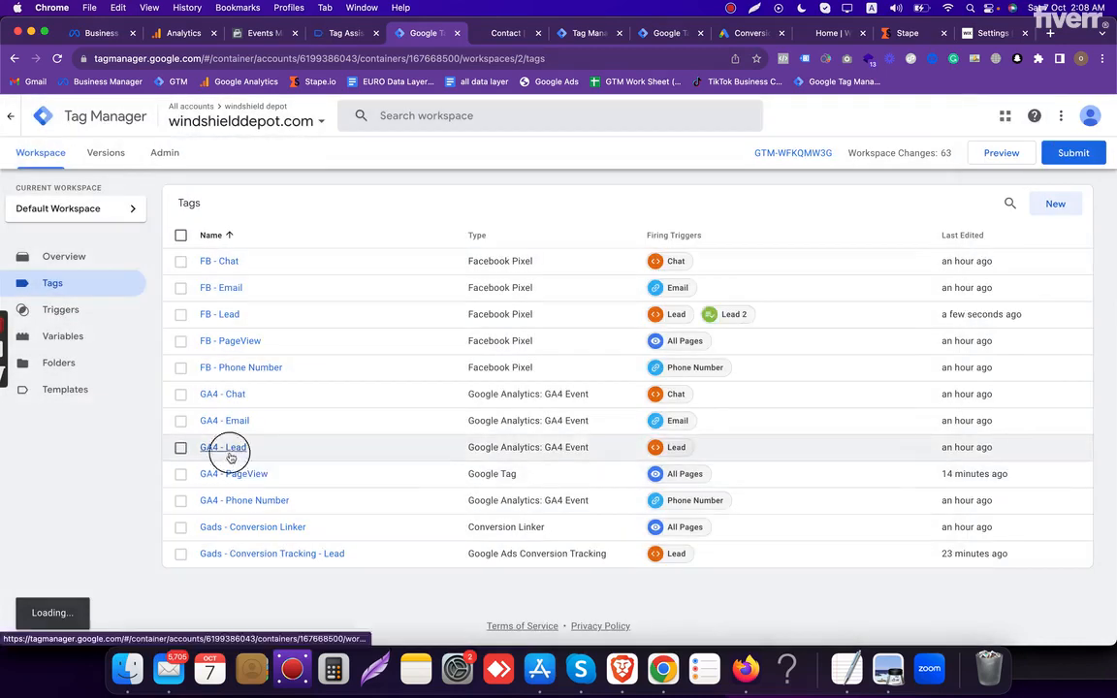
# - Add the Lead 2 firing trigger to the GA4 - Lead tag and save it
pyautogui.click(229, 452)
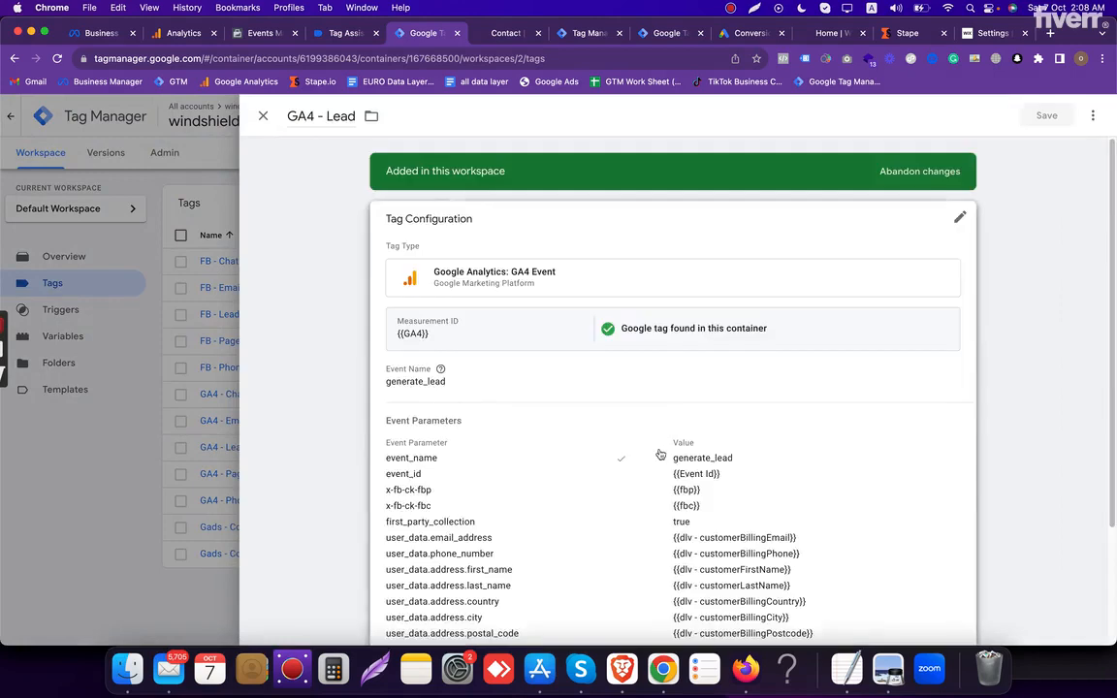
pyautogui.scroll(-3, 960, 529)
pyautogui.click(960, 529)
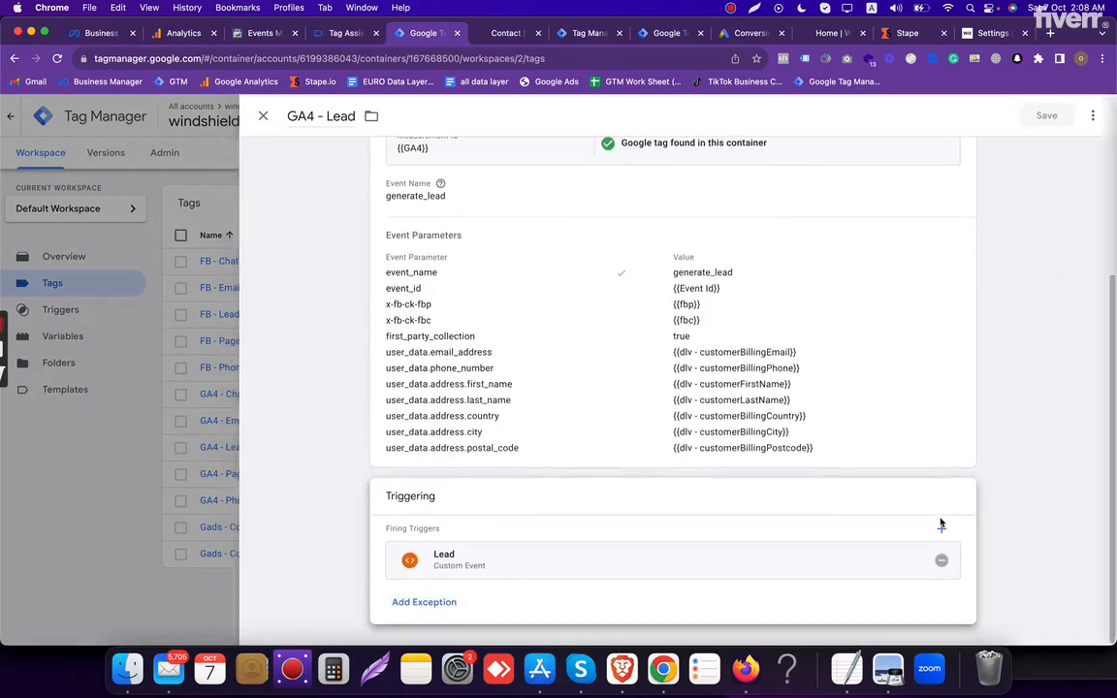
pyautogui.click(945, 530)
pyautogui.click(345, 308)
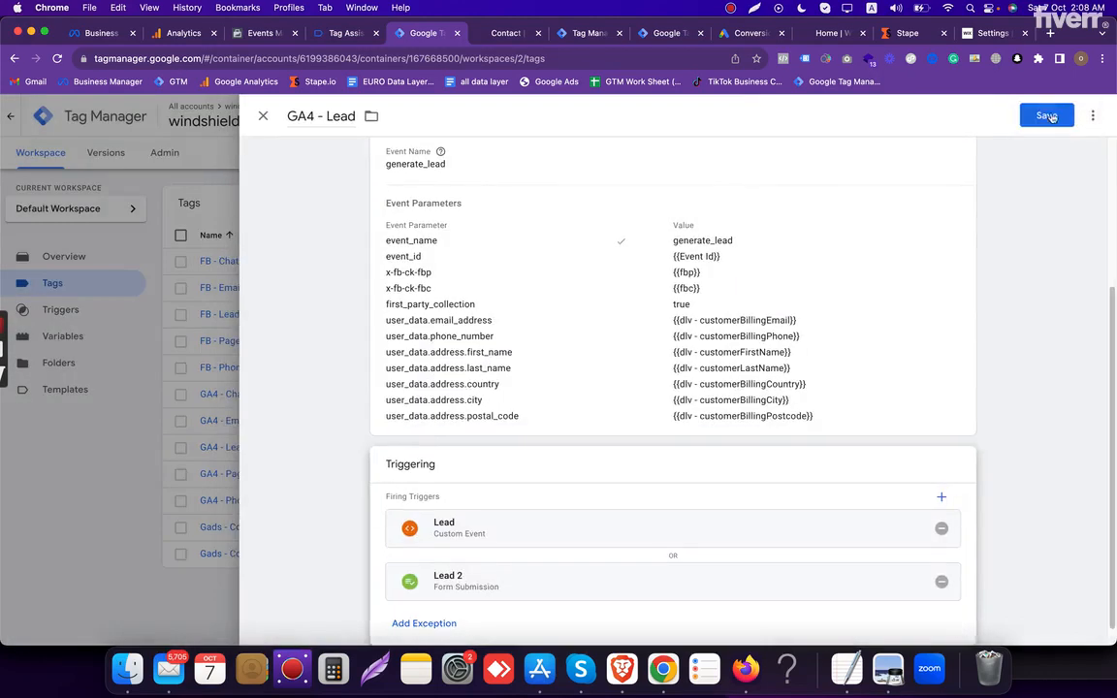
pyautogui.click(1047, 116)
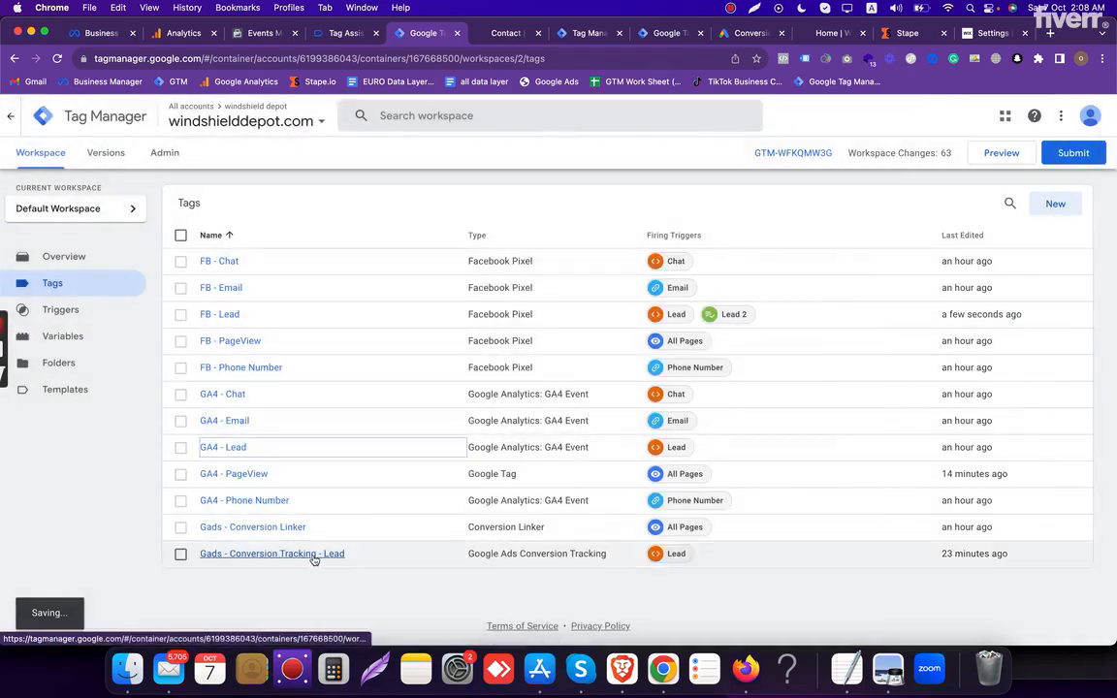
# - Add the Lead 2 firing trigger to the Gads - Conversion Tracking - Lead tag and save it
pyautogui.click(311, 555)
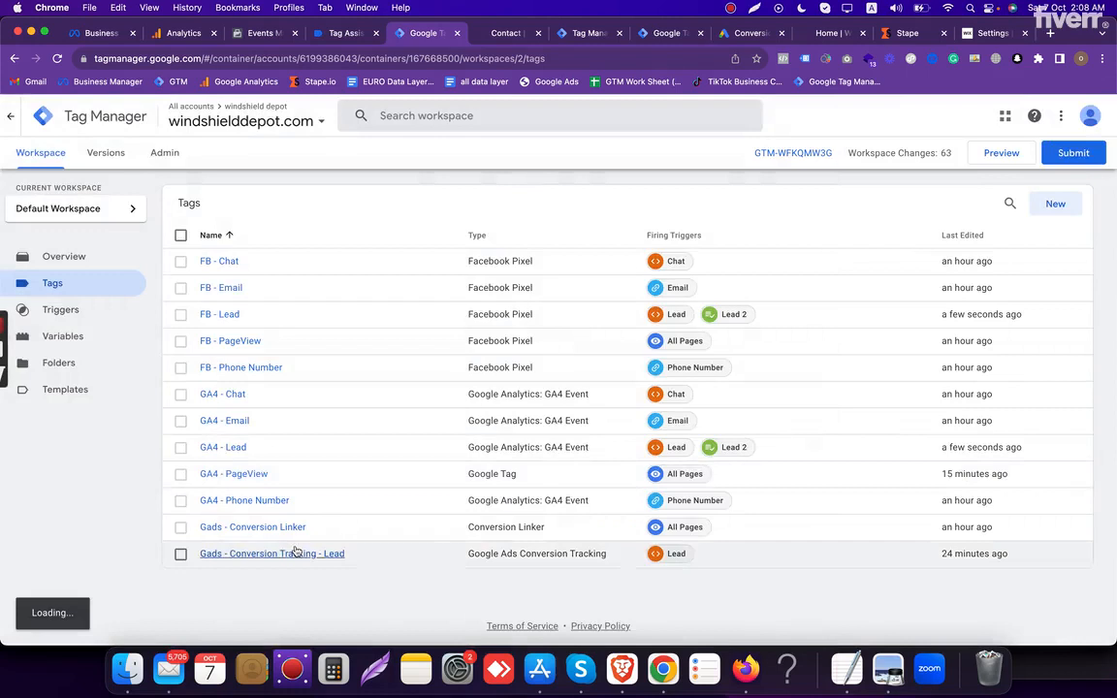
pyautogui.click(294, 554)
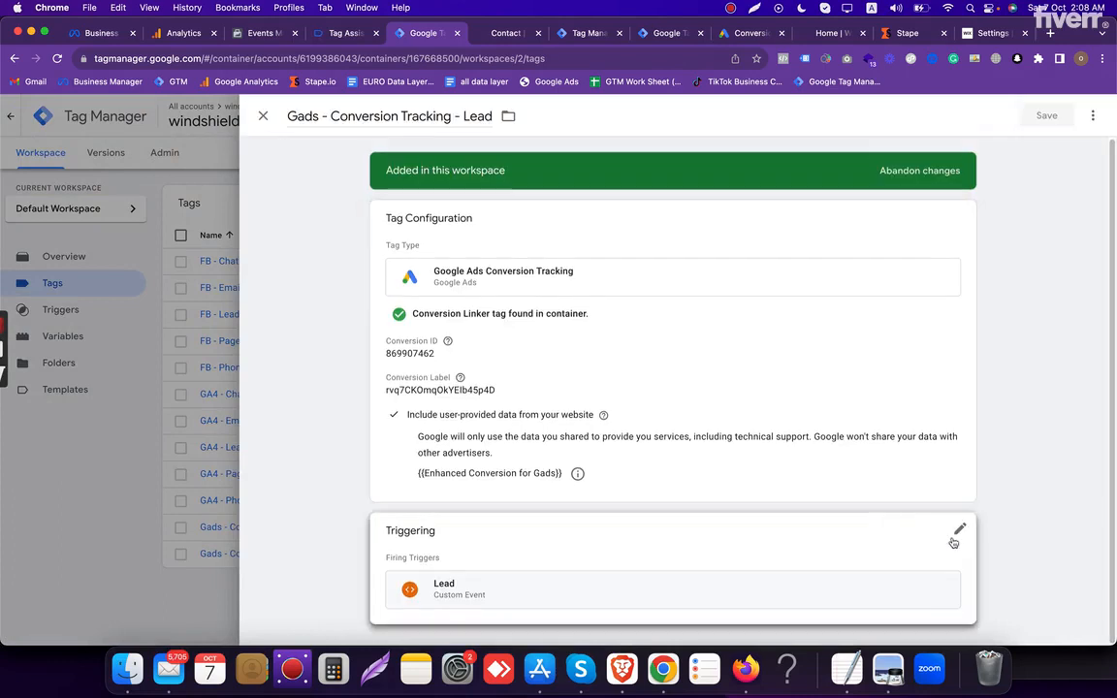
pyautogui.click(945, 564)
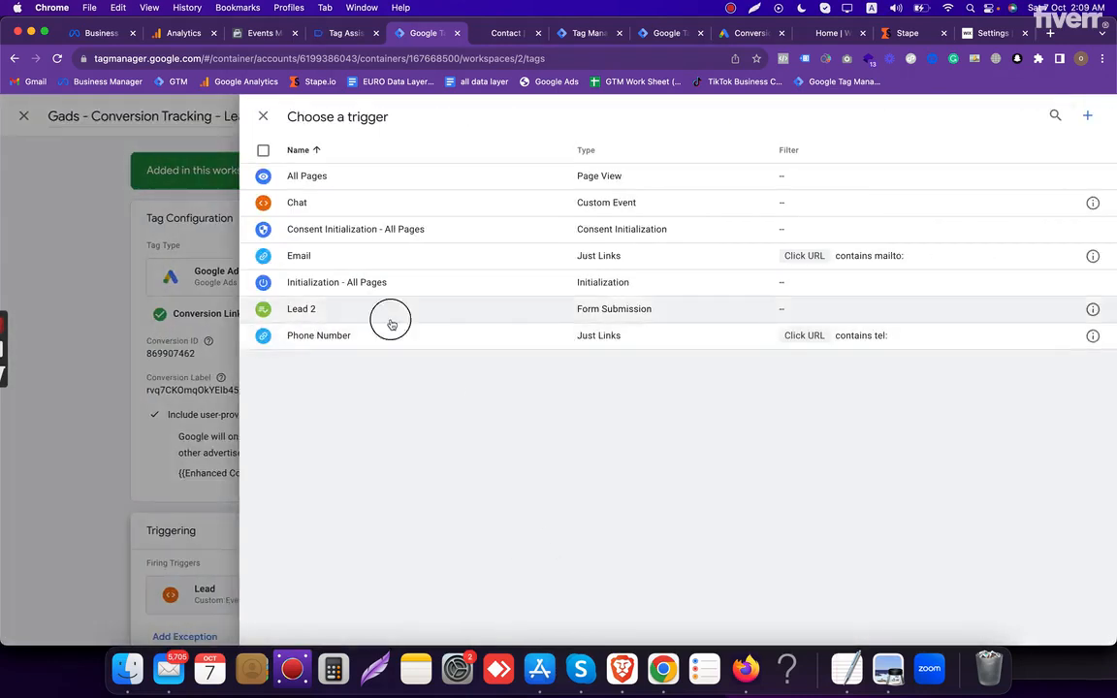
pyautogui.click(383, 311)
pyautogui.click(1045, 116)
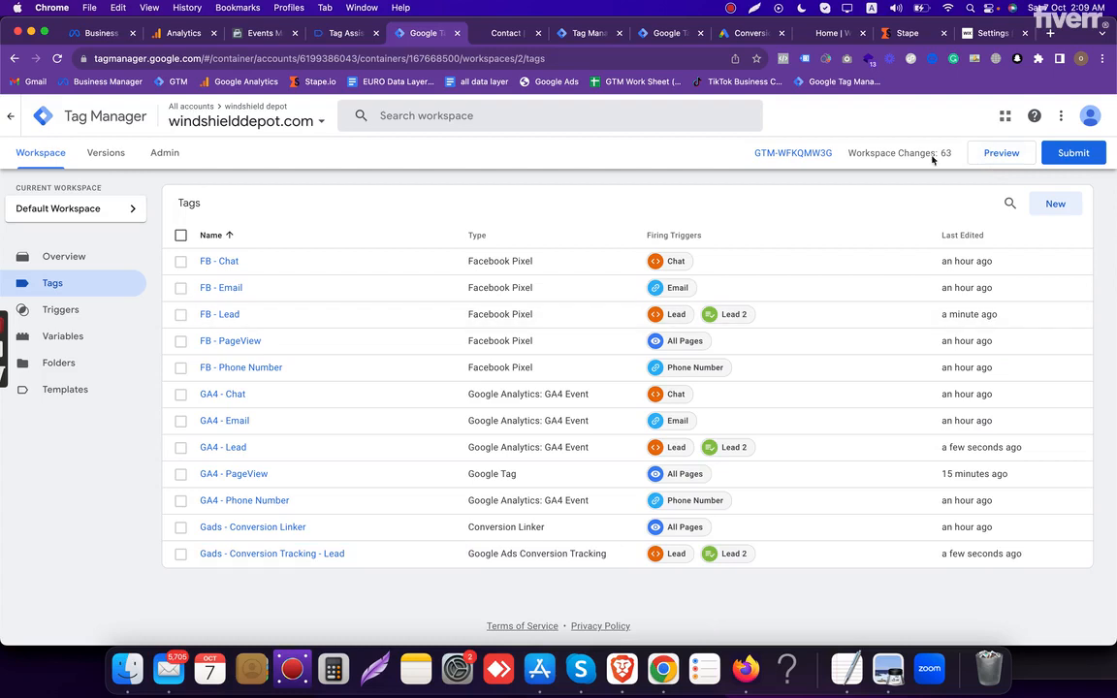
# - Start a new preview of the web container, connect Tag Assistant to windshielddepot.com, and open the site's Contact page
pyautogui.click(1002, 155)
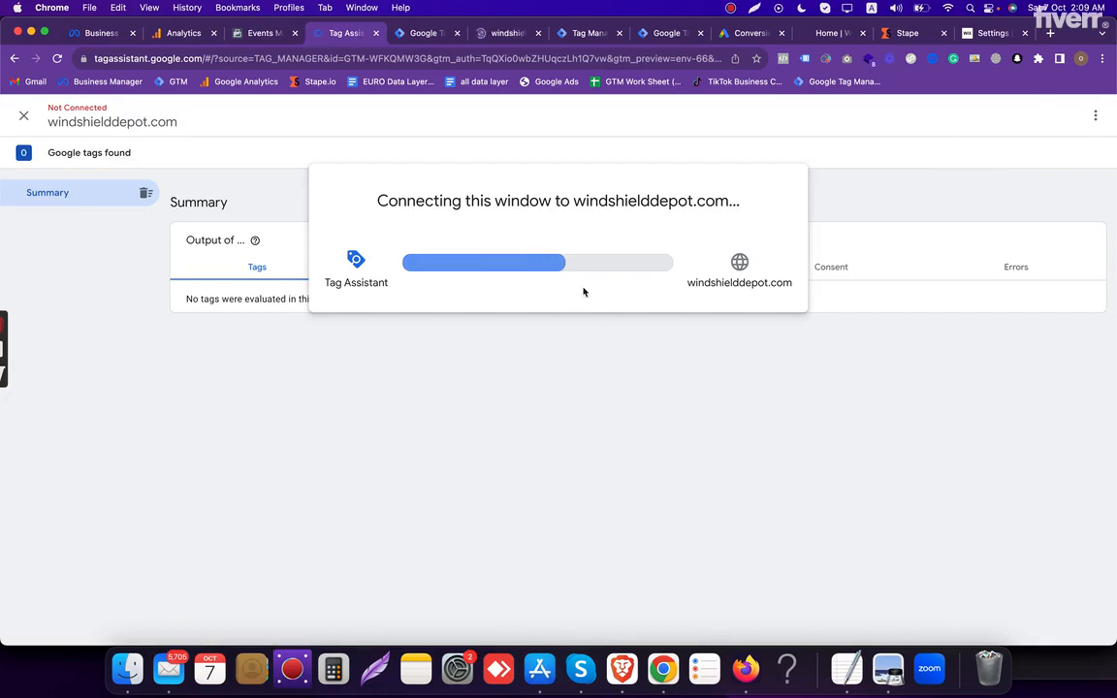
pyautogui.click(508, 37)
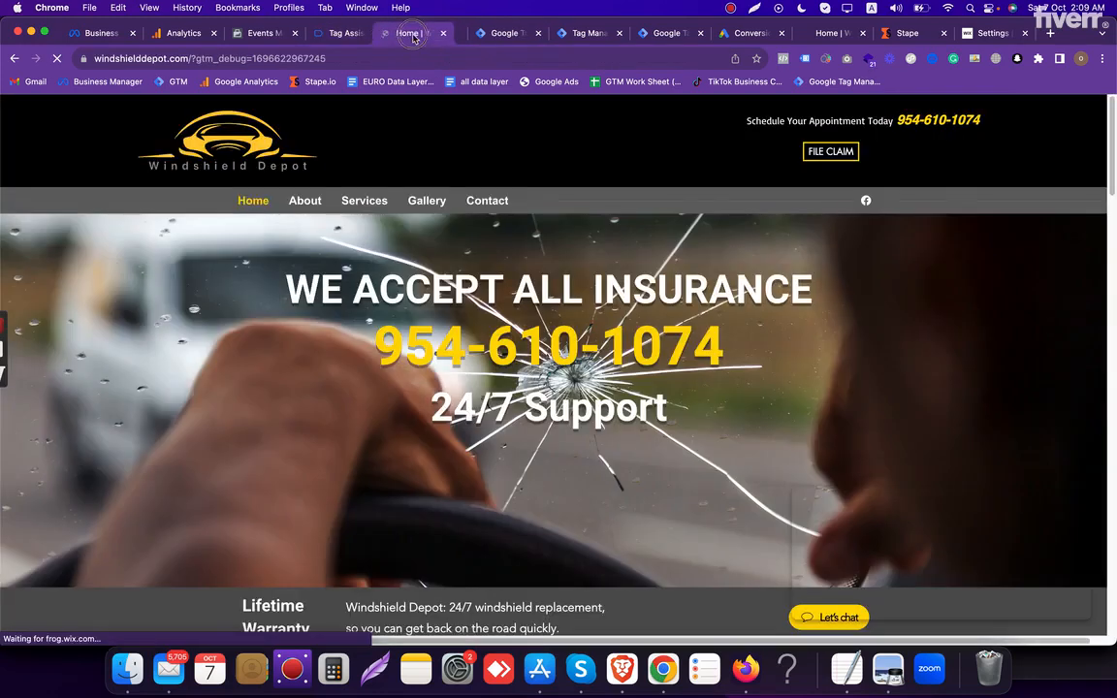
pyautogui.click(488, 202)
pyautogui.click(353, 34)
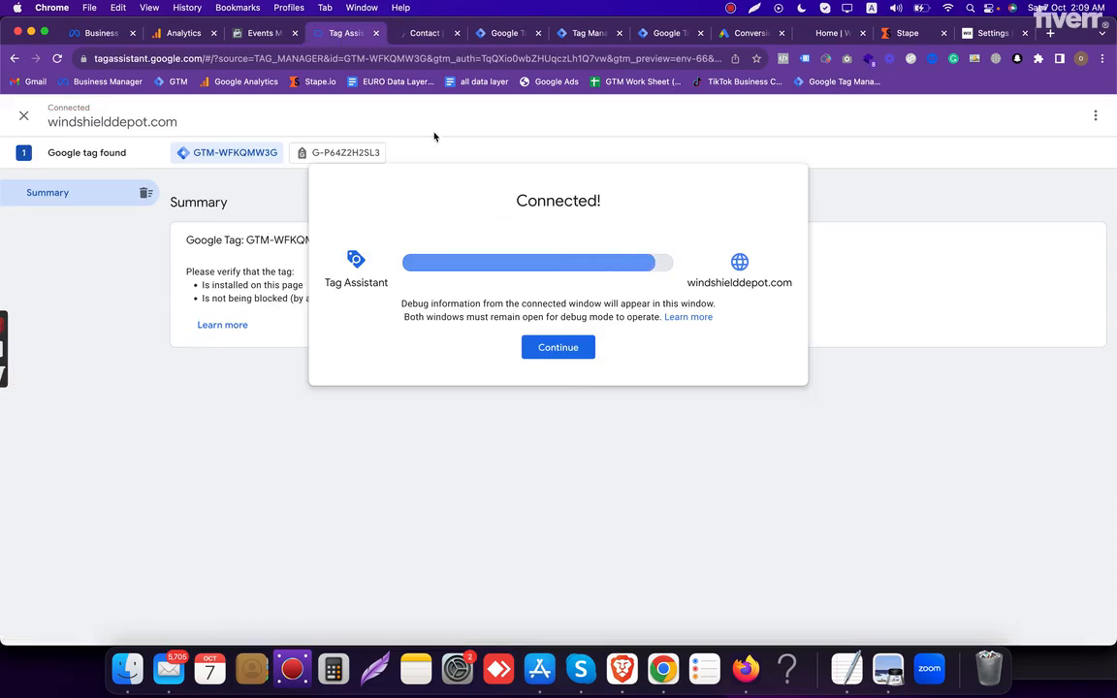
pyautogui.click(559, 351)
pyautogui.click(421, 34)
# - Fill the quote form's name, email and phone fields with the saved test details
pyautogui.scroll(-5, 513, 331)
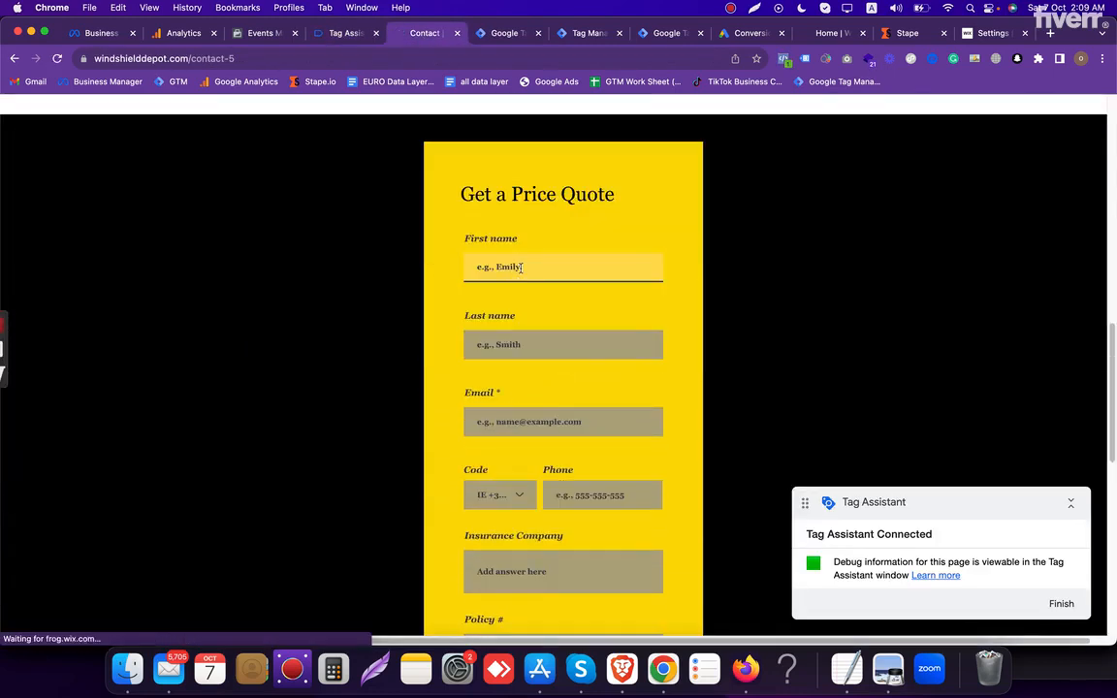
pyautogui.click(522, 268)
pyautogui.click(562, 304)
pyautogui.scroll(-3, 549, 359)
# - Enter "test" as insurance company, policy number and car model/year in the quote form, and submit the request
pyautogui.click(546, 341)
pyautogui.write('t')
pyautogui.click(546, 390)
pyautogui.click(546, 427)
pyautogui.write('te')
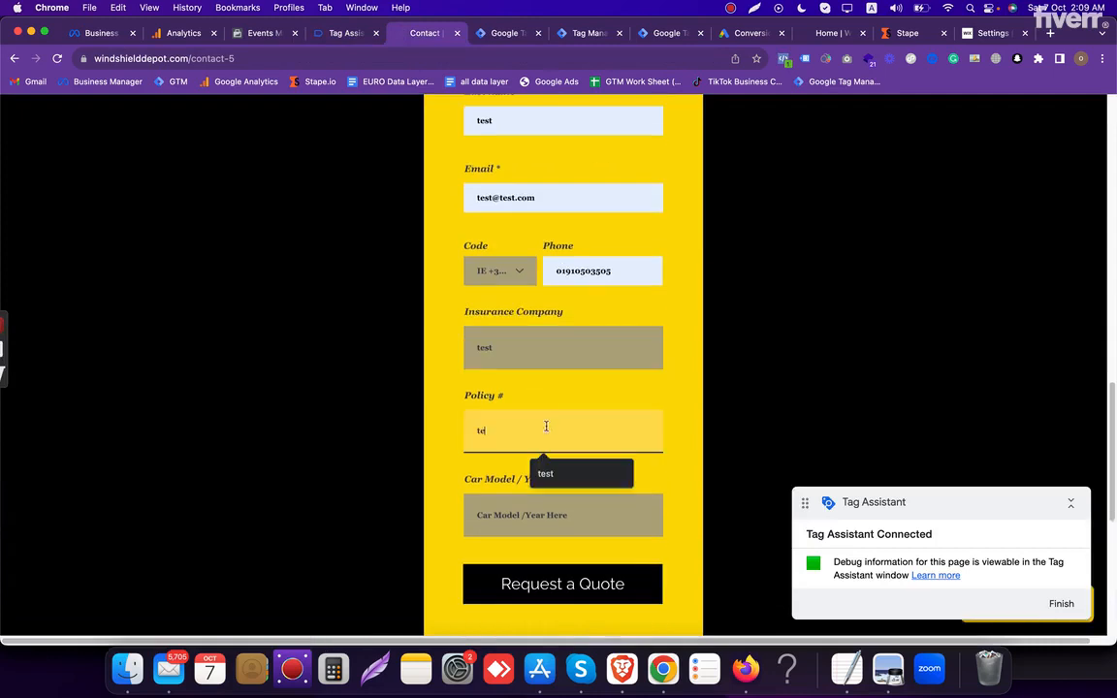
pyautogui.write('st')
pyautogui.press('Tab')
pyautogui.write('test')
pyautogui.scroll(-1, 556, 435)
pyautogui.click(561, 554)
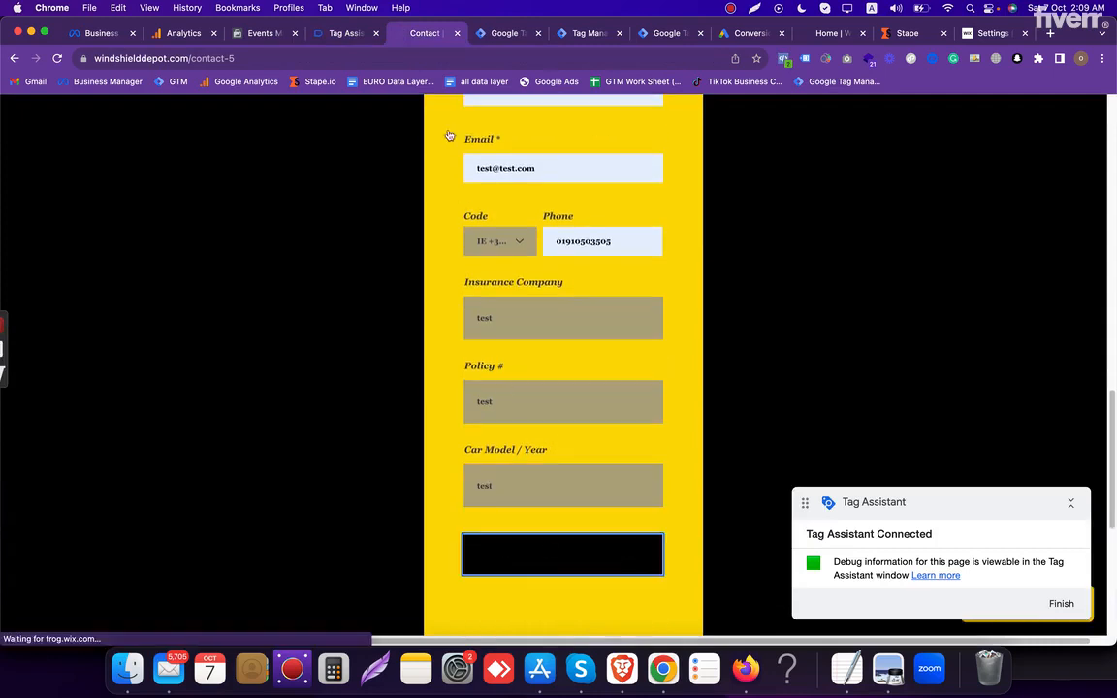
# - Inspect which tags fired on Form Submit event 7 in Tag Assistant
pyautogui.click(344, 35)
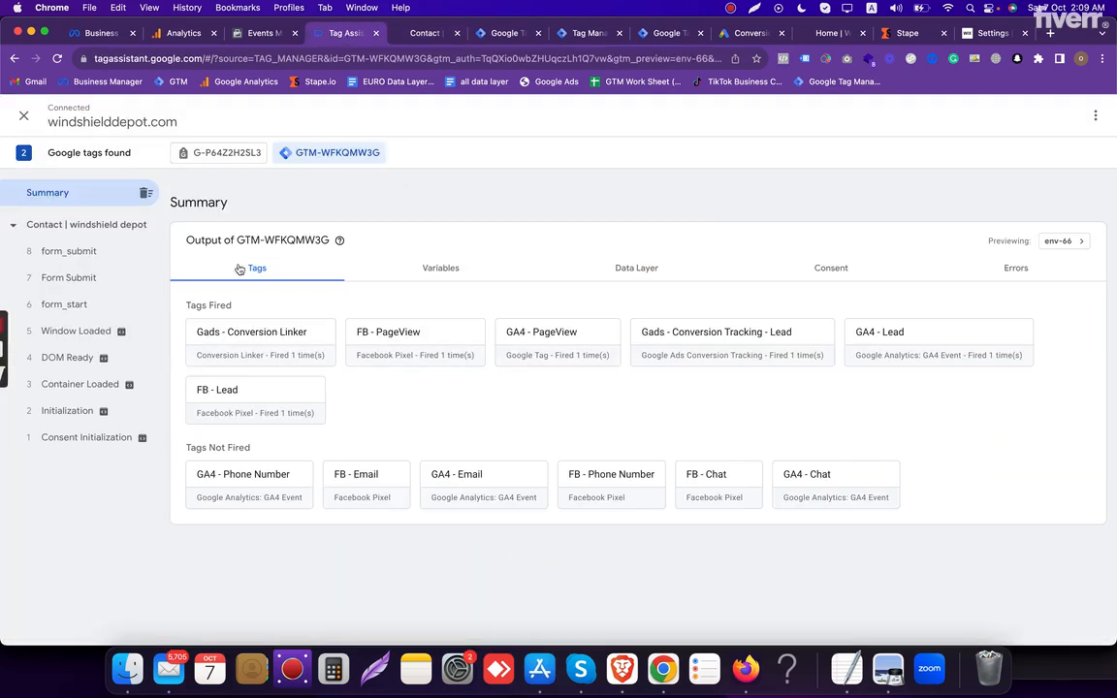
pyautogui.click(97, 278)
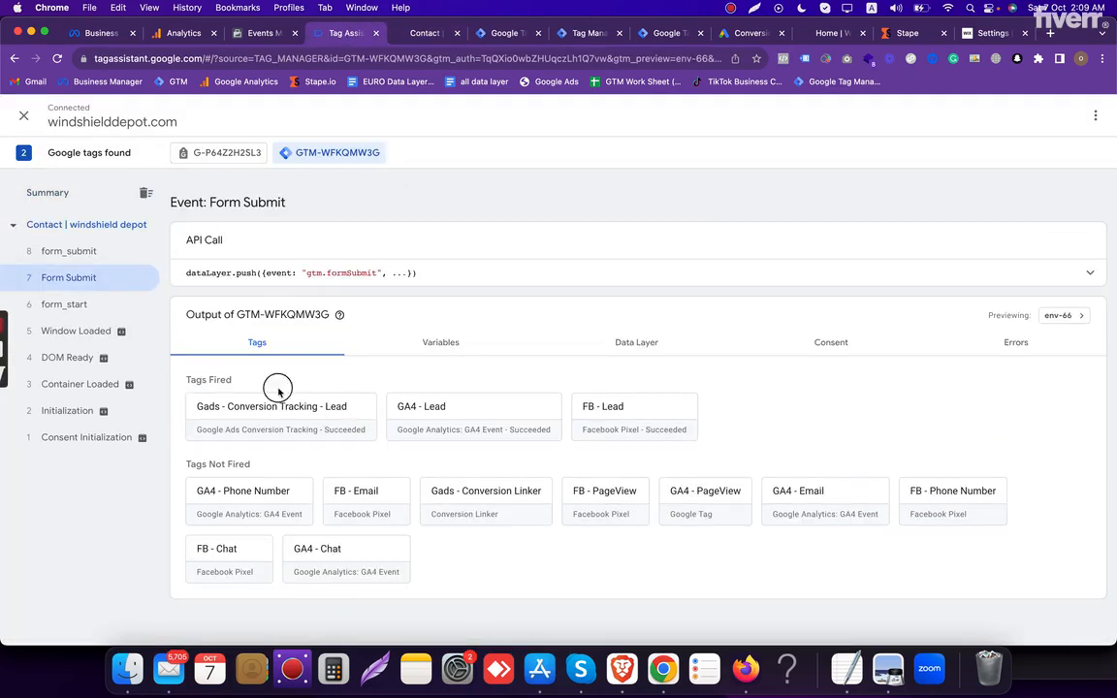
pyautogui.tripleClick(249, 379)
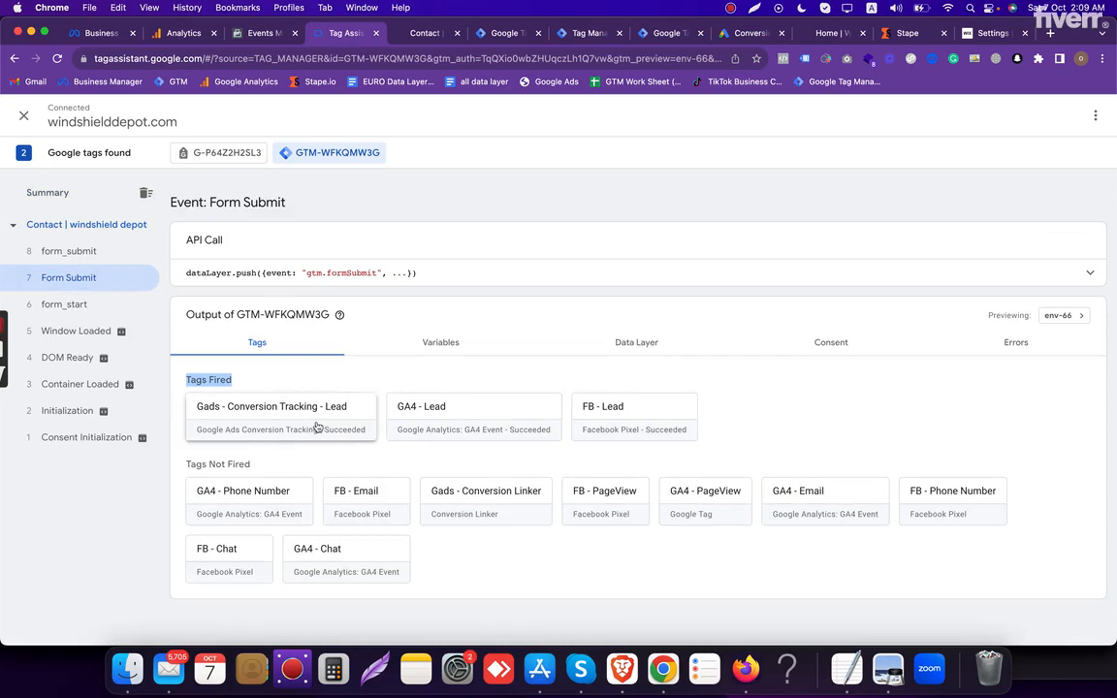
# - Check the received lead events in Meta Events Manager's test events and in Analytics DebugView
pyautogui.click(248, 35)
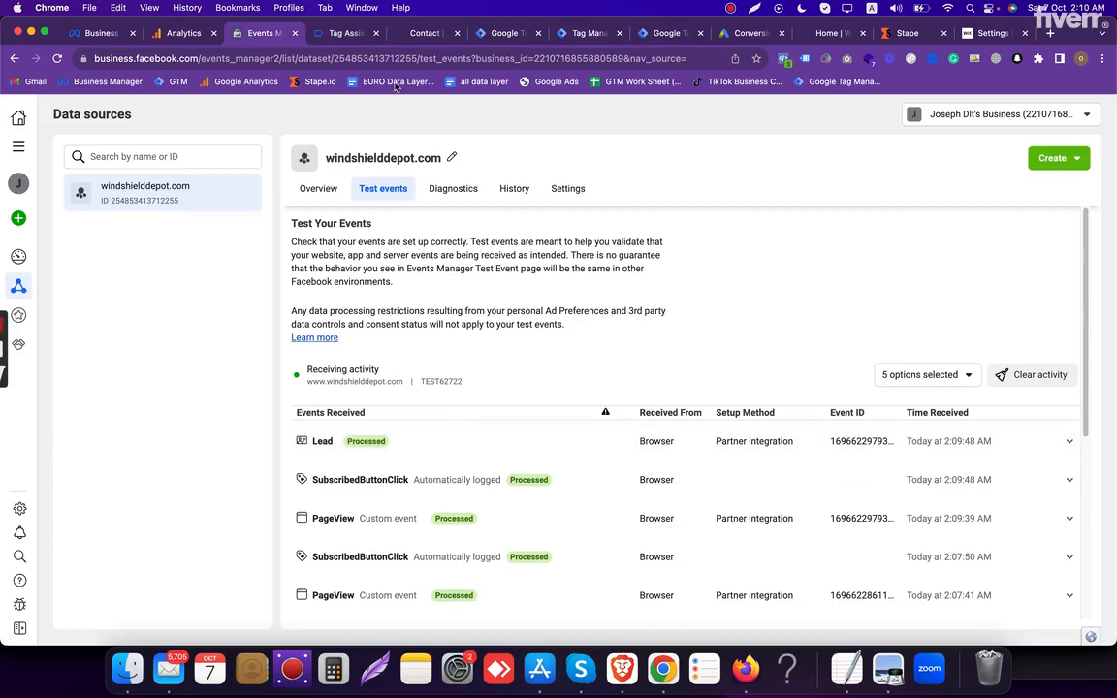
pyautogui.click(182, 34)
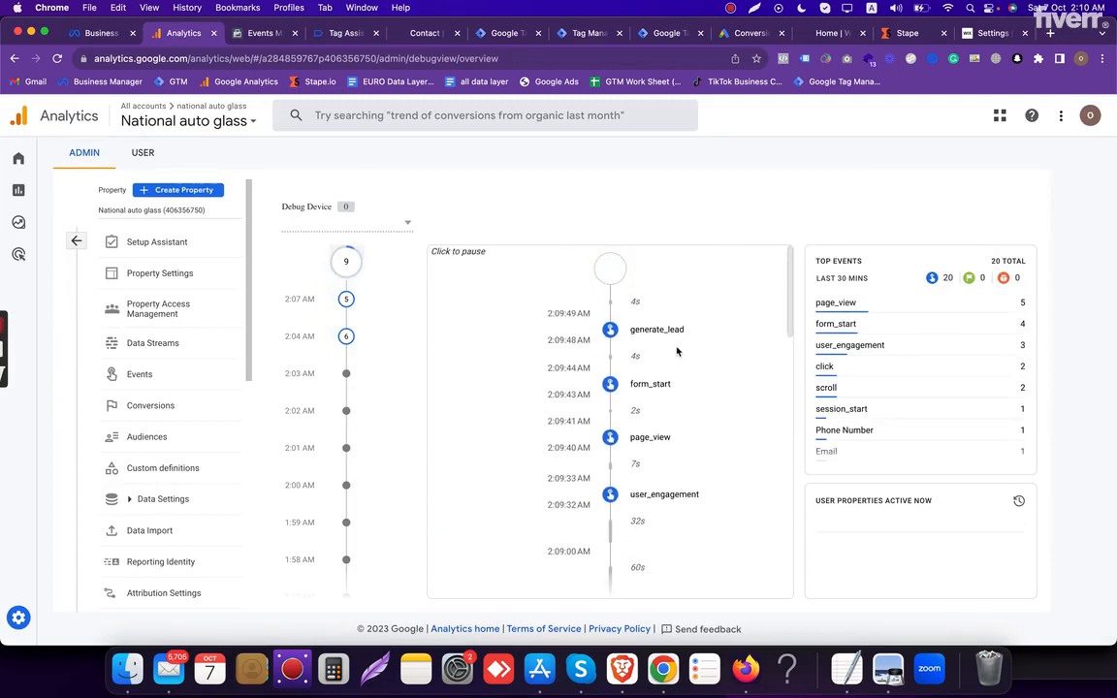
# - Deselect the Lead conversion action in Google Ads, check its status details, and reload the conversions summary
pyautogui.click(751, 33)
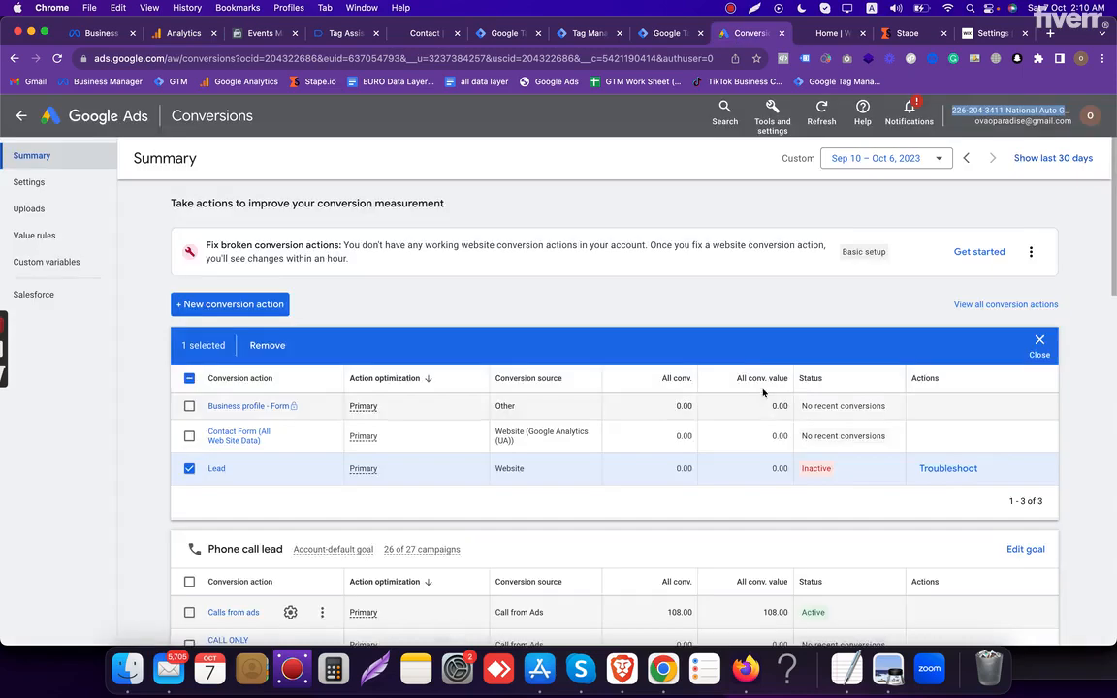
pyautogui.scroll(-3, 723, 375)
pyautogui.click(188, 349)
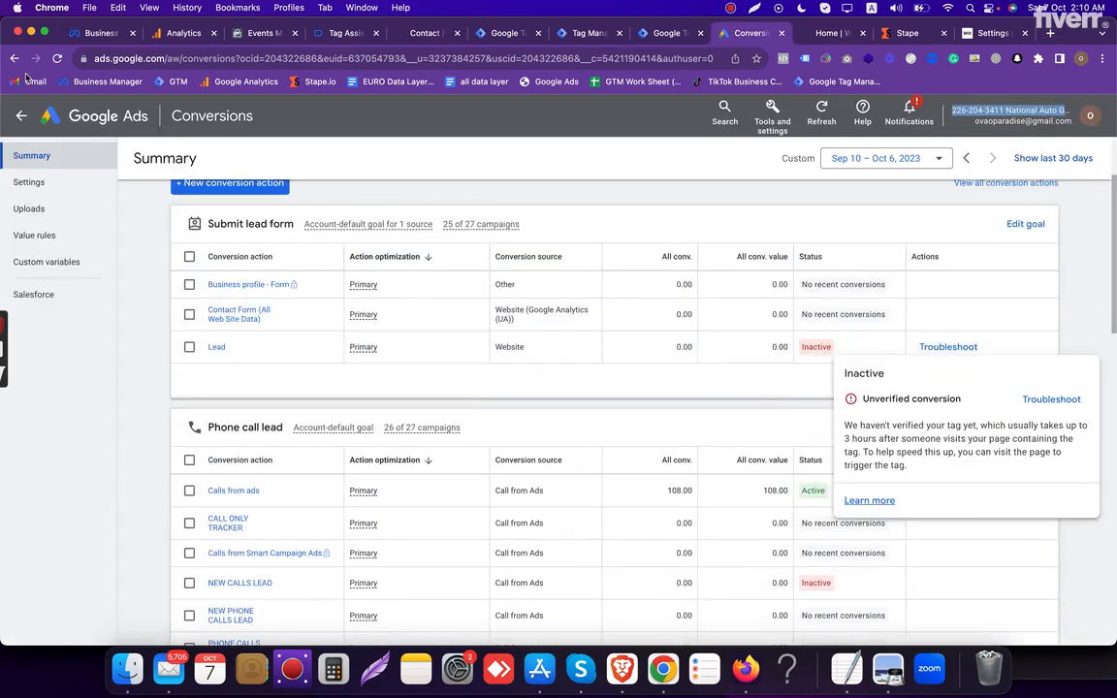
pyautogui.click(57, 59)
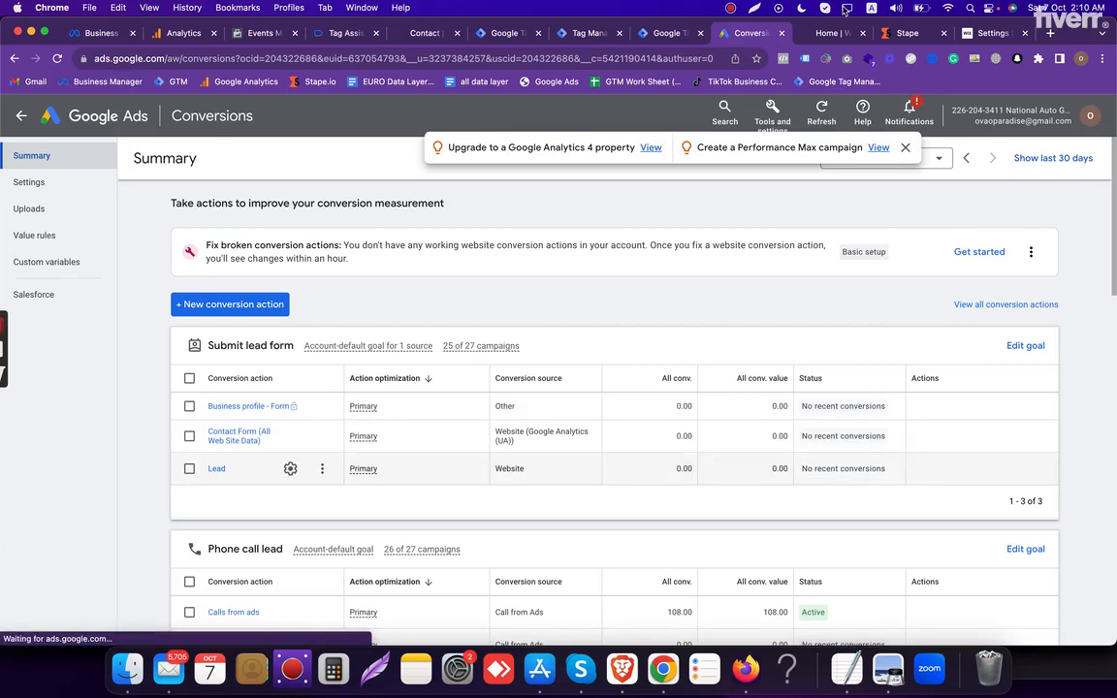
# - Review the status, plan and request usage of the windshielddepot.com - Server container in Stape
pyautogui.click(909, 35)
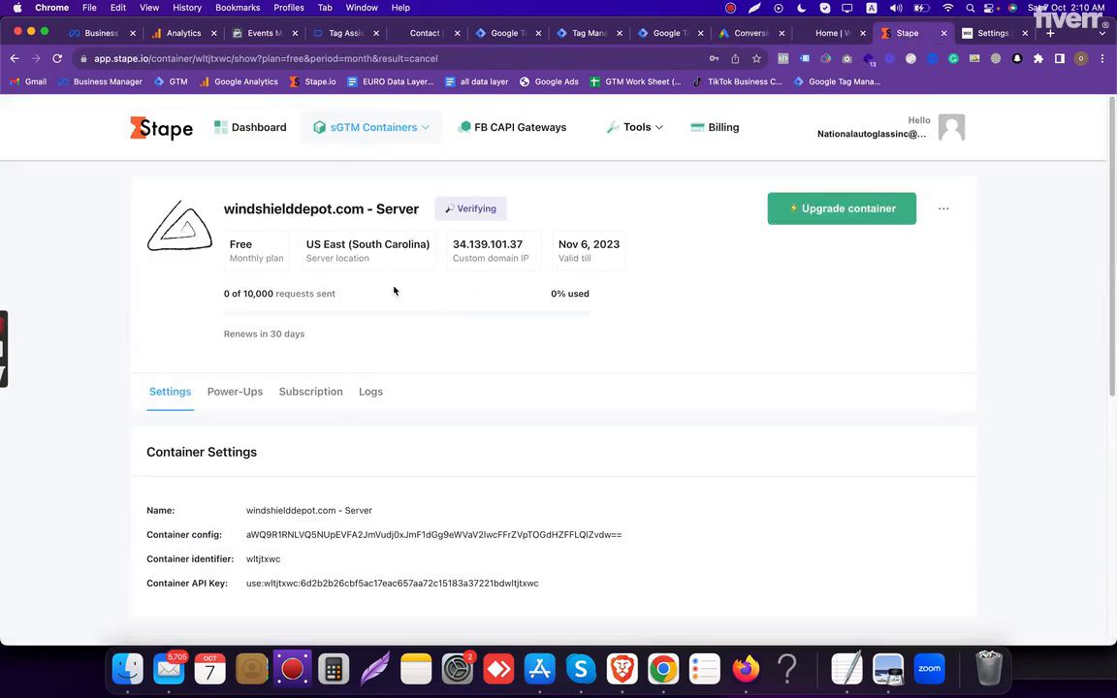
pyautogui.moveTo(246, 209); pyautogui.dragTo(694, 366)
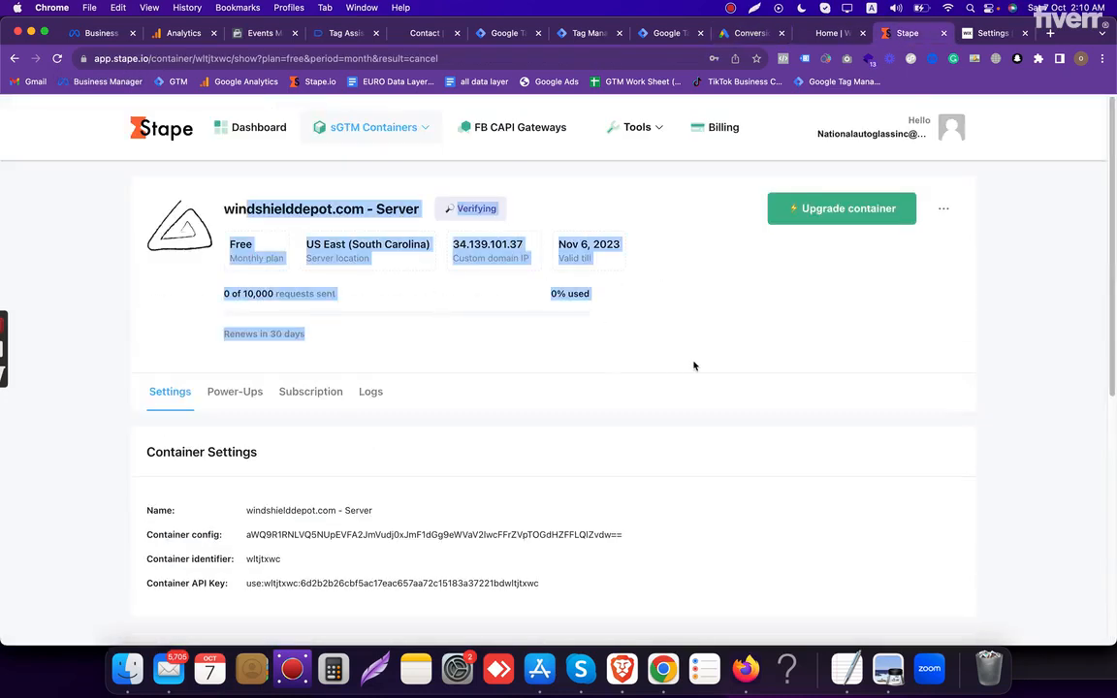
pyautogui.doubleClick(695, 366)
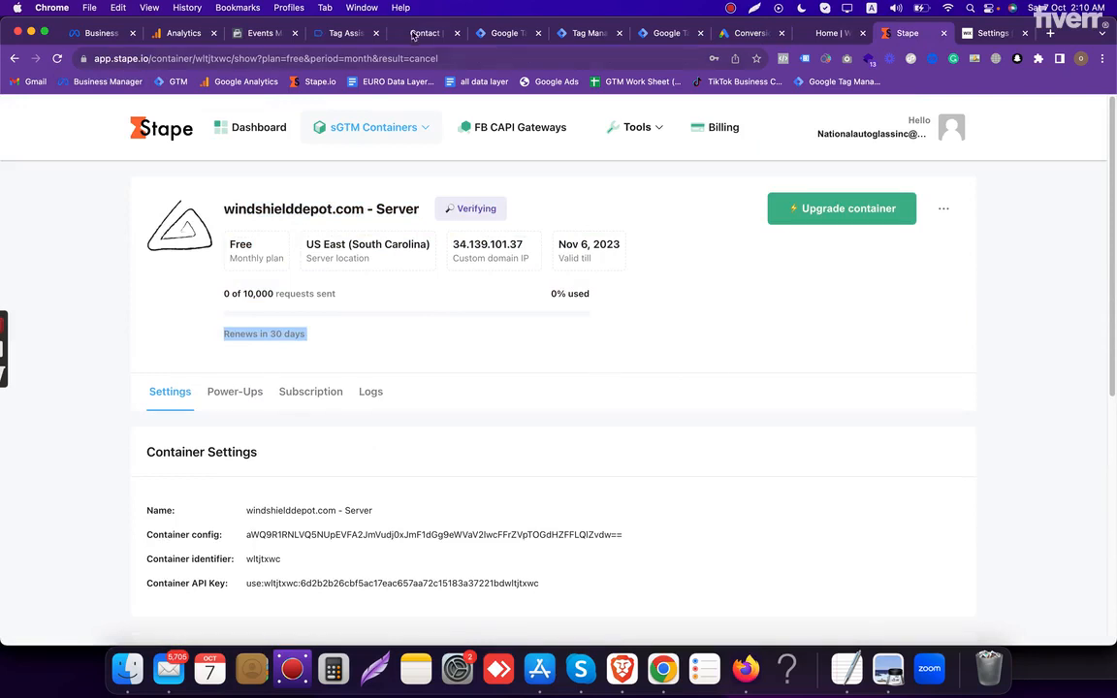
# - Close the Tag Assistant preview of the web container
pyautogui.click(351, 33)
pyautogui.click(376, 34)
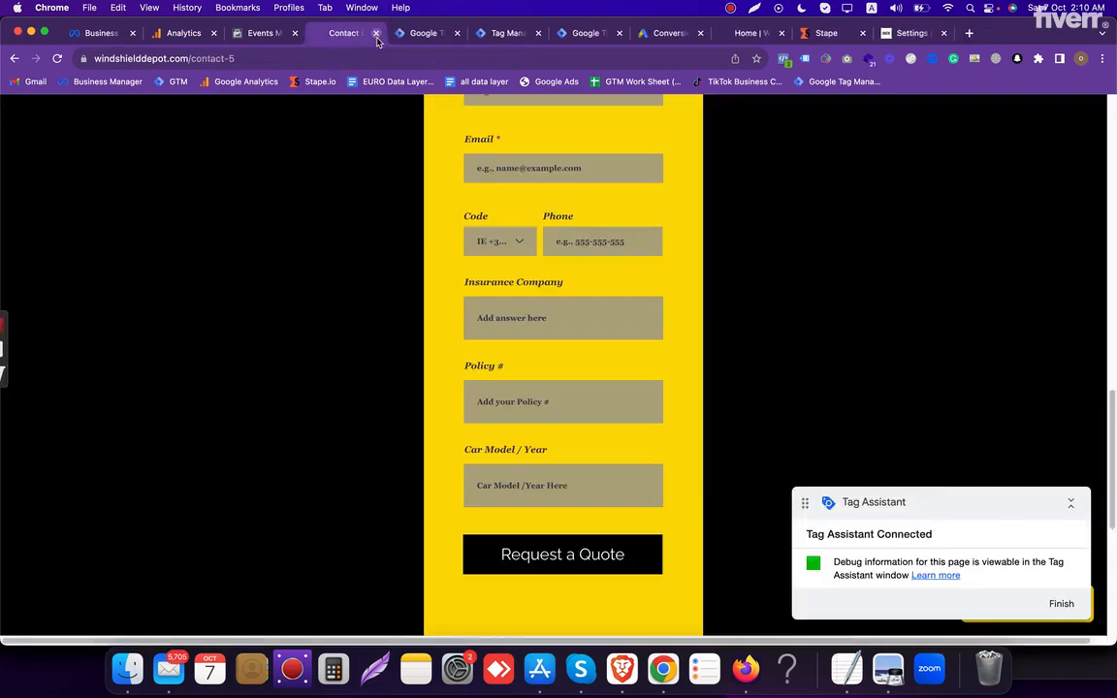